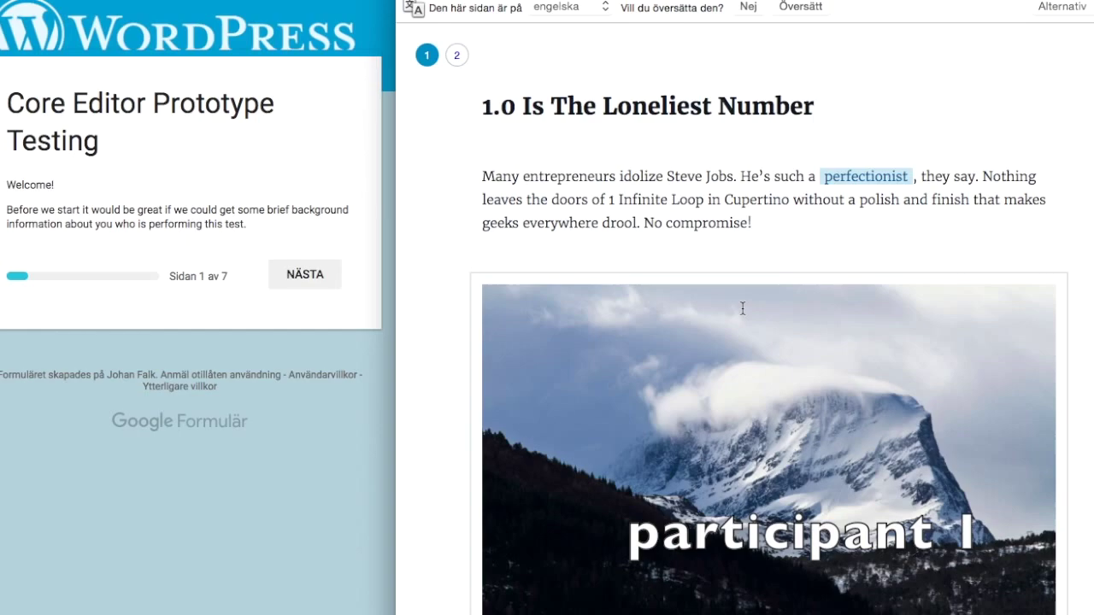
- Advance the Core Editor Prototype Testing survey past its welcome page
left_click(336, 237)
left_click(325, 279)
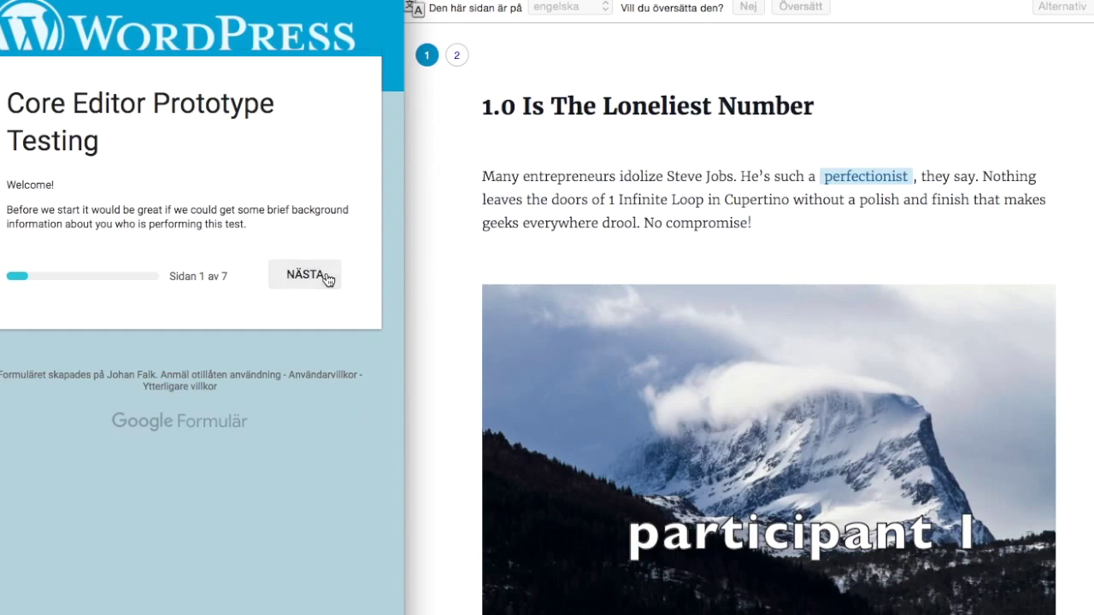
scroll(328, 280, "down", 1)
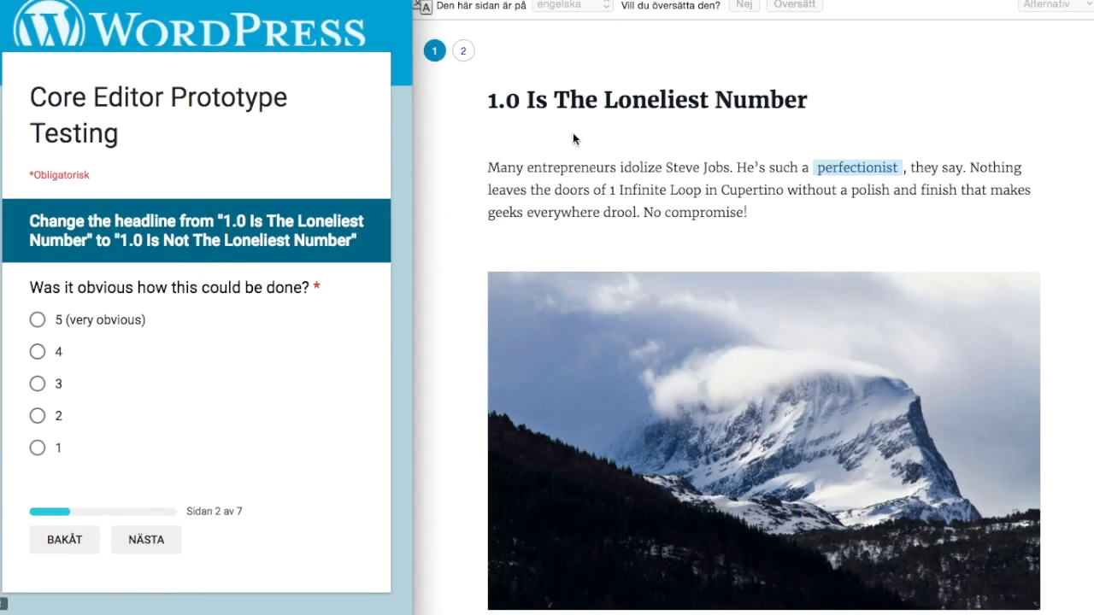
- Insert "Not" between "Is" and "The" in the headline and rate the headline task 5 (very obvious)
left_click(583, 102)
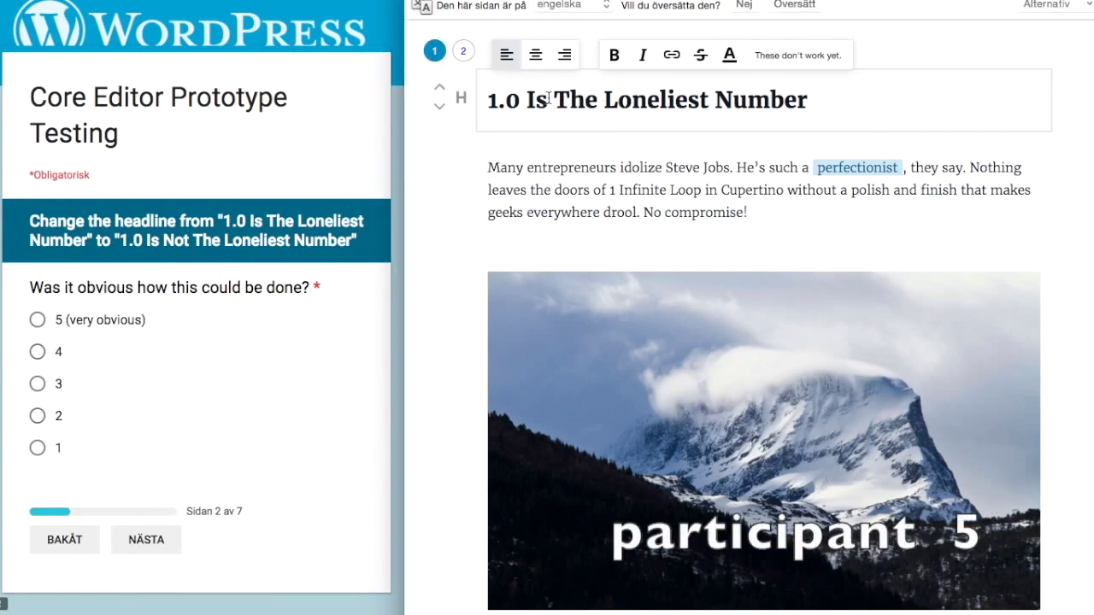
left_click(552, 99)
type("Not")
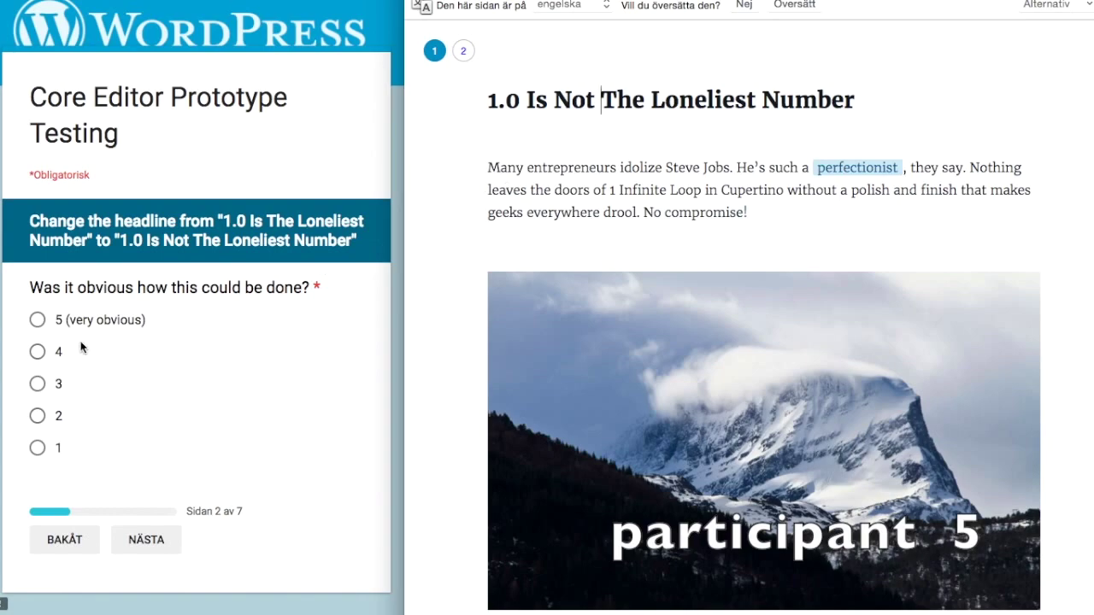
left_click(67, 323)
left_click(36, 320)
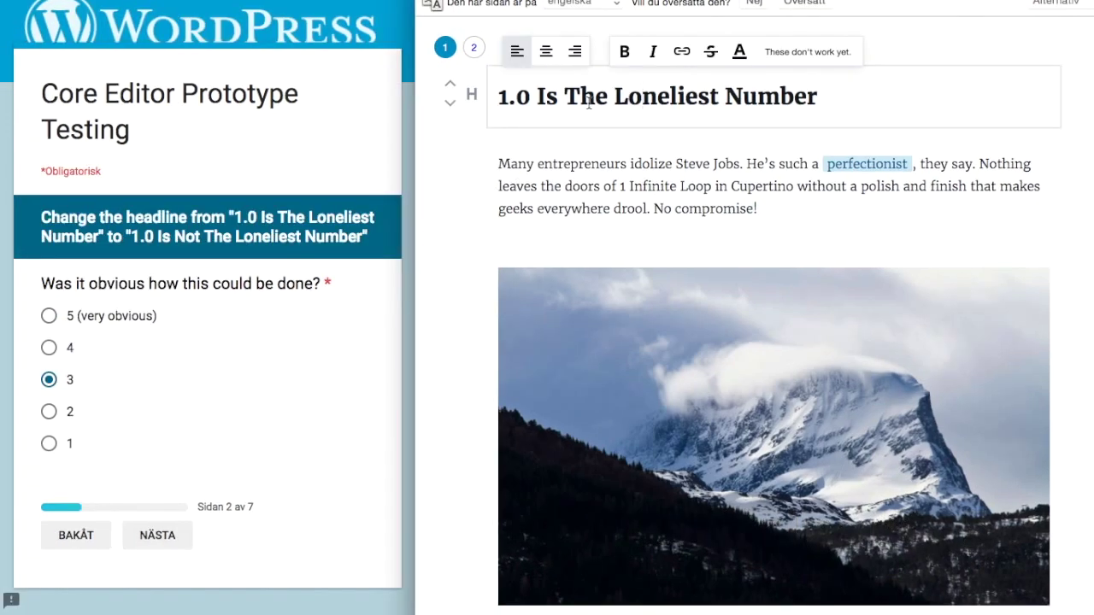
- Change the headline to "1.0 Is Not The Loneliest Number"
left_click(563, 107)
type("Not")
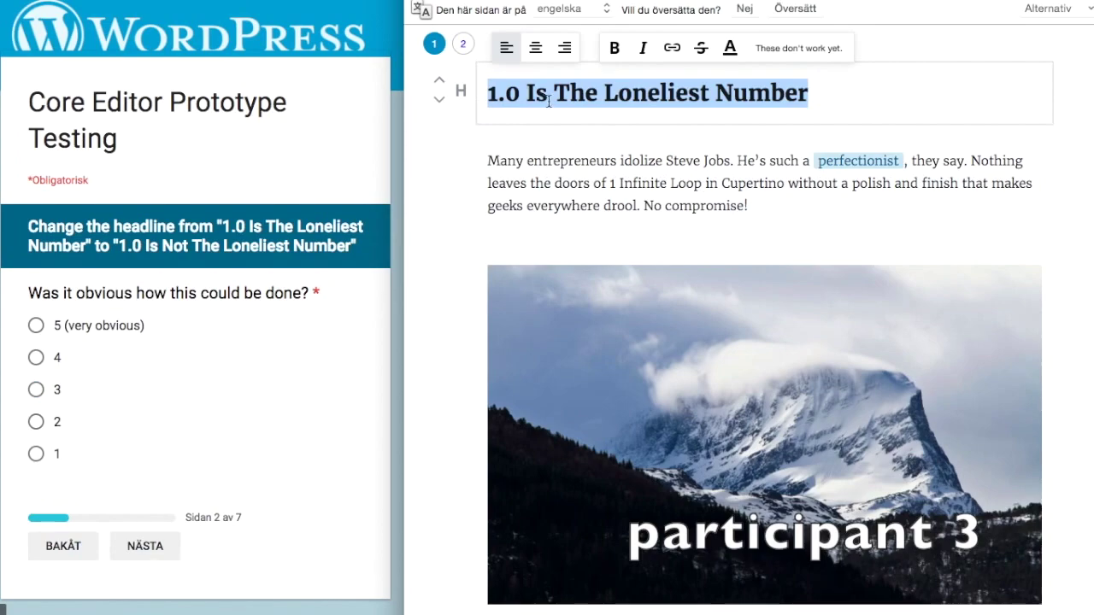
- Insert the lowercase word "not" before "The" in the headline
left_click(556, 92)
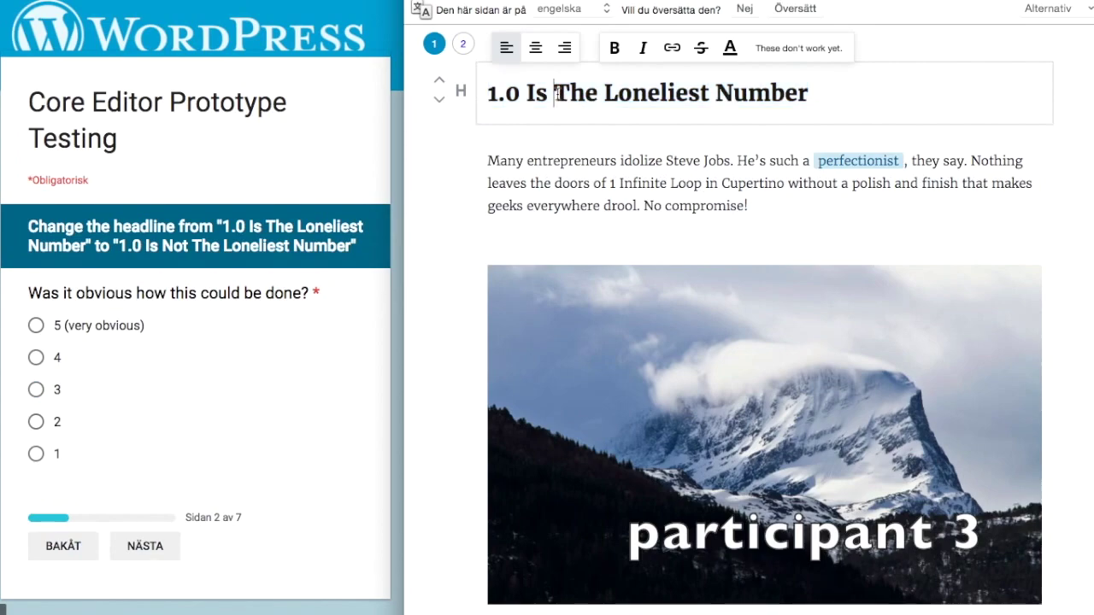
type("not")
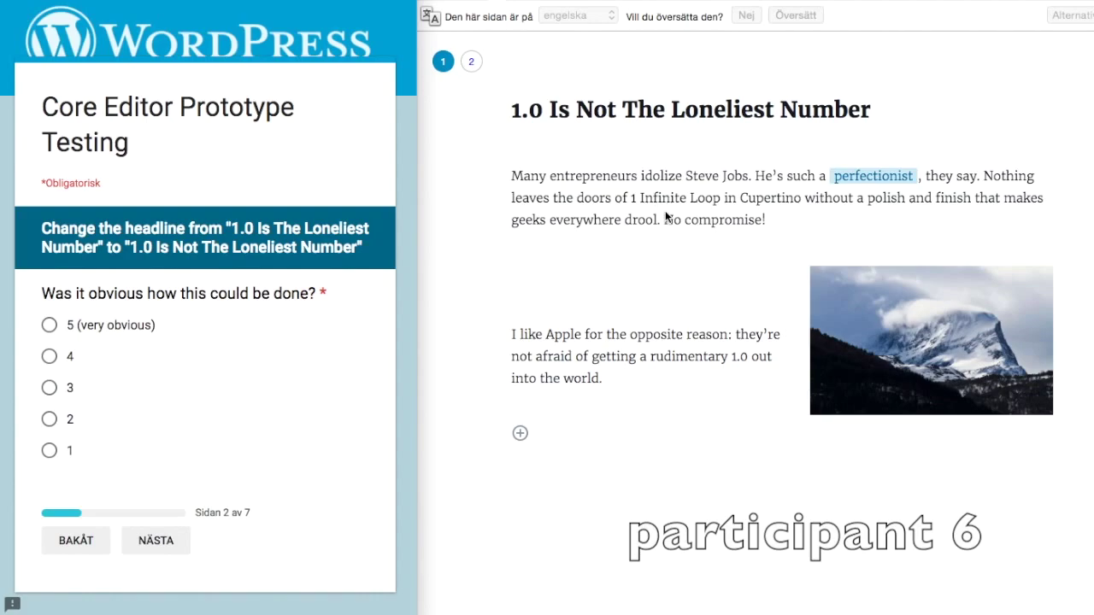
left_click(597, 114)
double_click(596, 112)
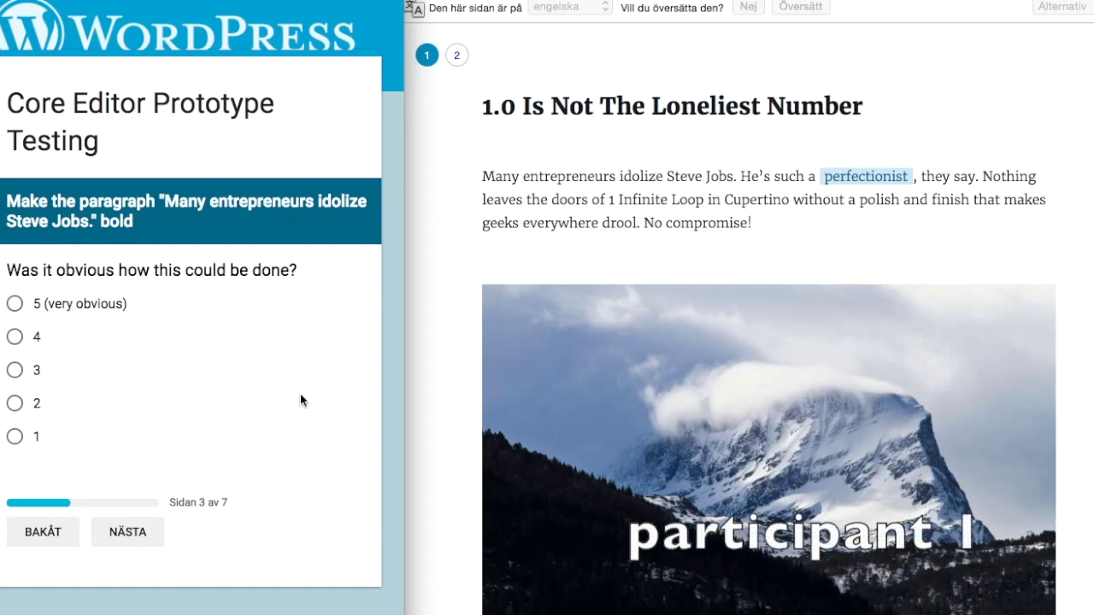
- Make the sentence "Many entrepreneurs idolize Steve Jobs." bold and rate the bold task 5 (very obvious)
left_click(862, 106)
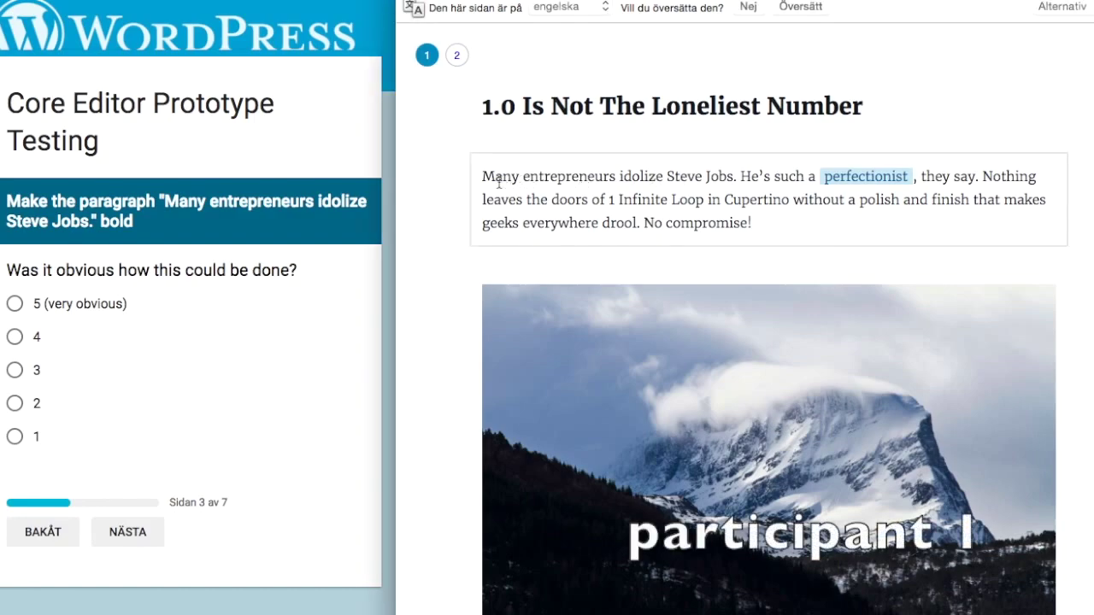
left_click_drag(482, 176, 737, 174)
key("ctrl+b")
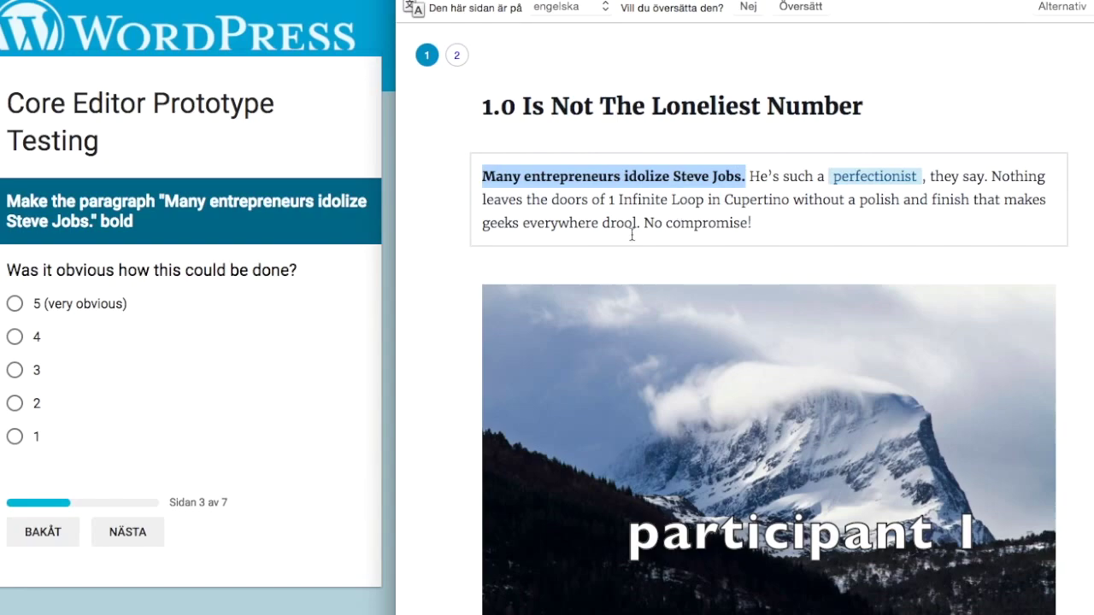
left_click(10, 304)
left_click(14, 304)
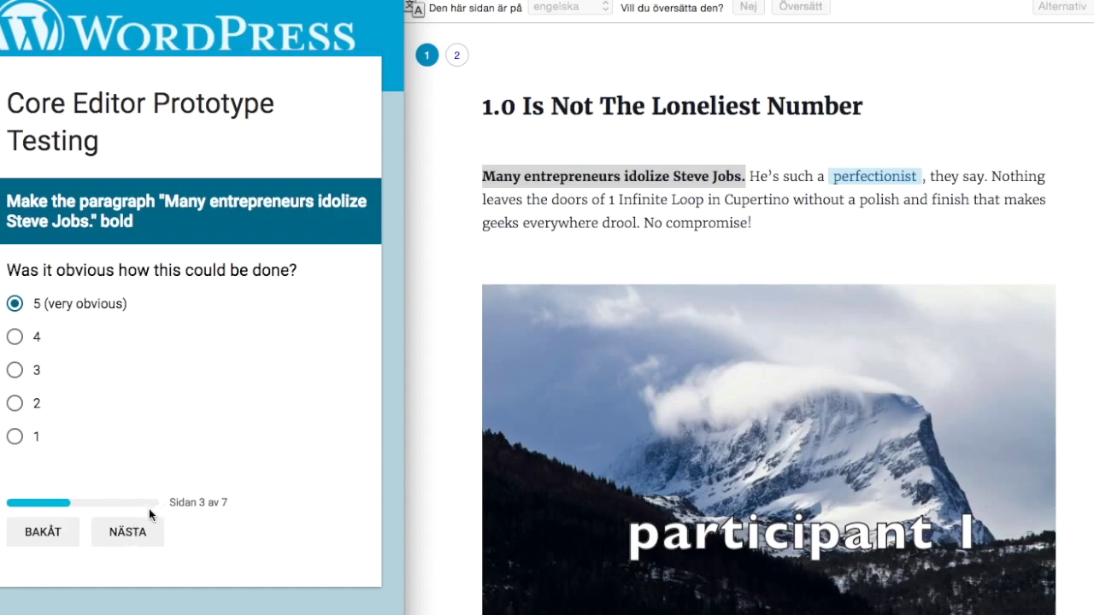
left_click(576, 198)
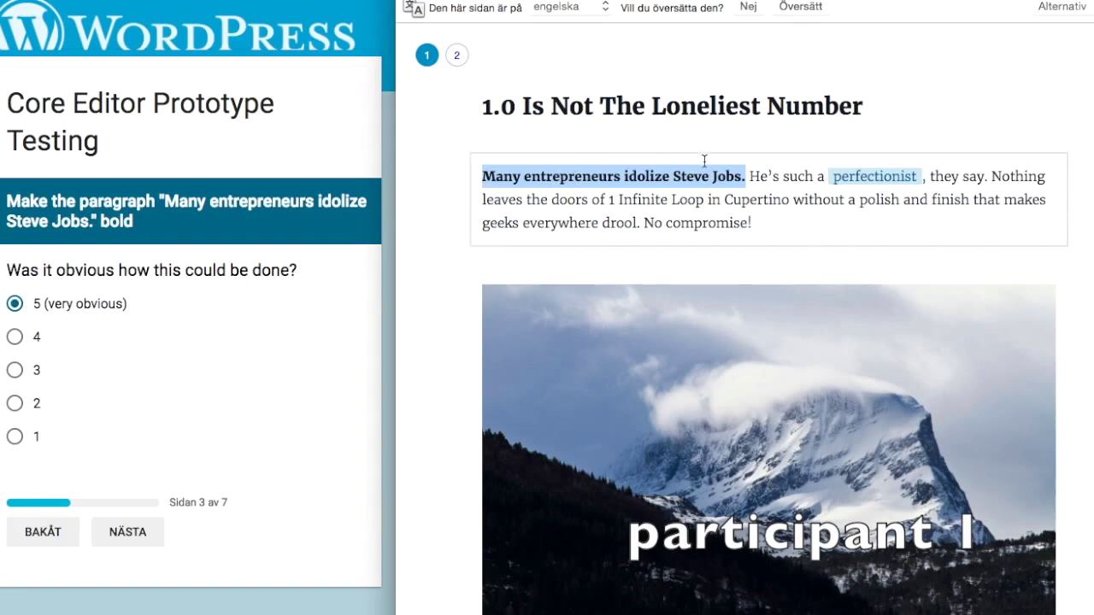
right_click(631, 176)
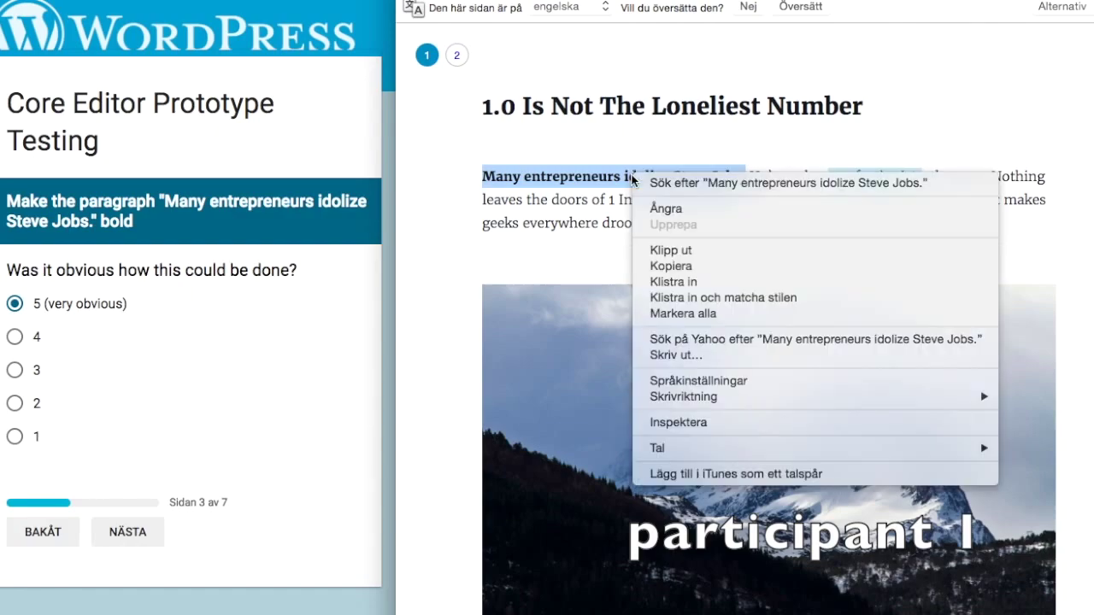
left_click(594, 176)
left_click(484, 176)
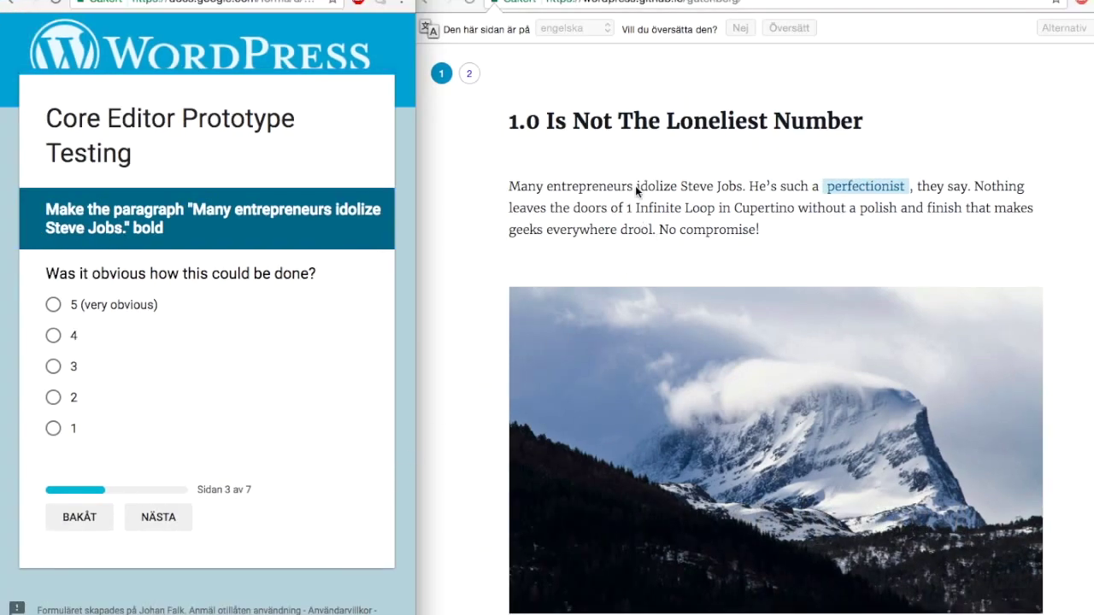
- Select the sentence "Many entrepreneurs idolize Steve Jobs." in the paragraph below the headline
left_click(635, 185)
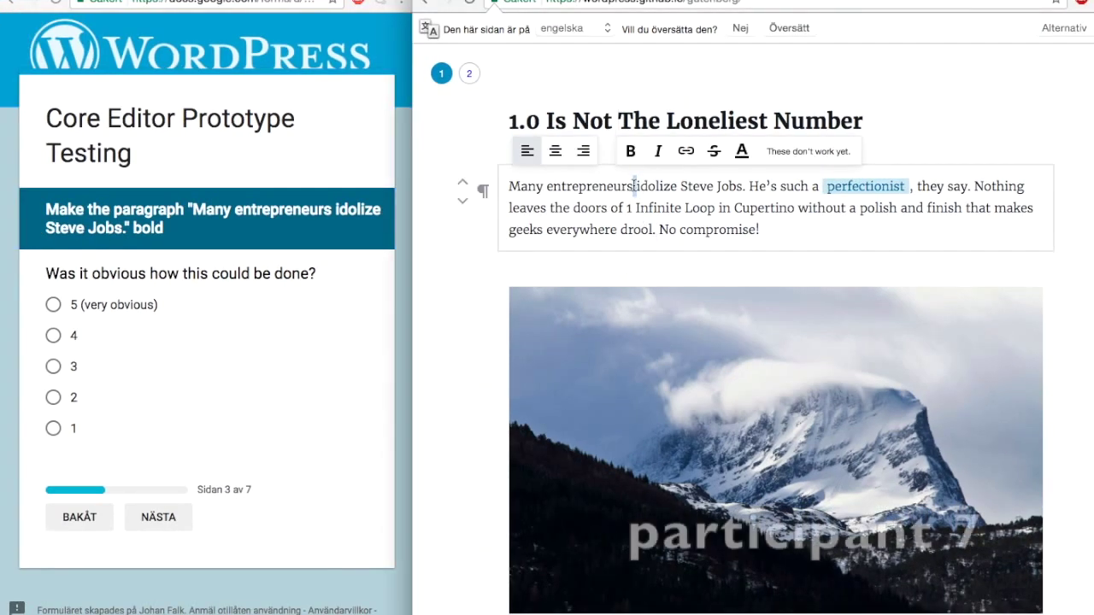
left_click(737, 186)
left_click(746, 187)
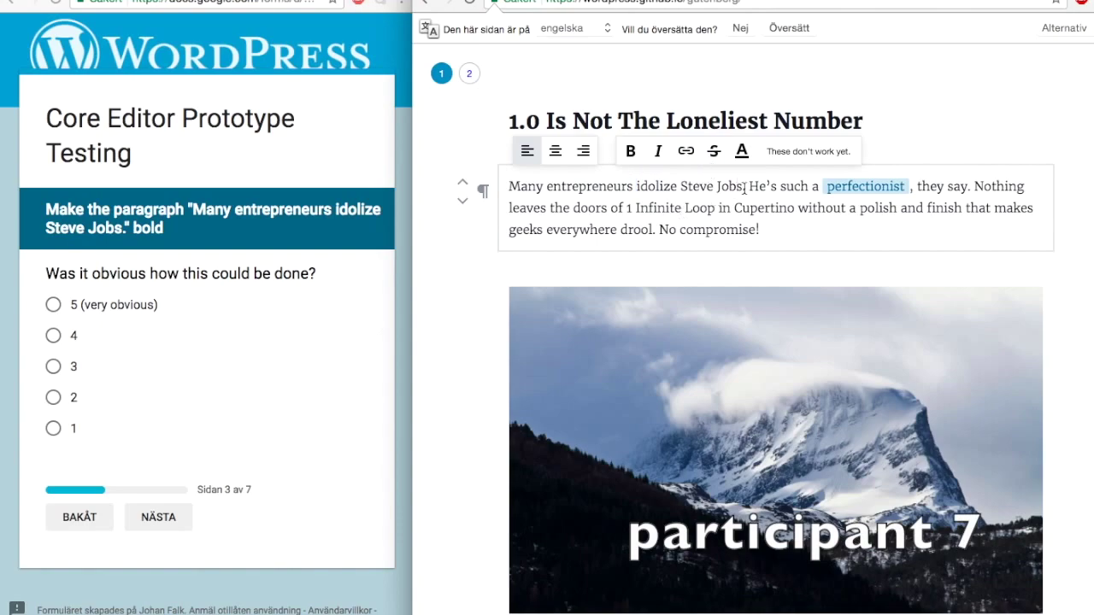
left_click_drag(745, 186, 511, 187)
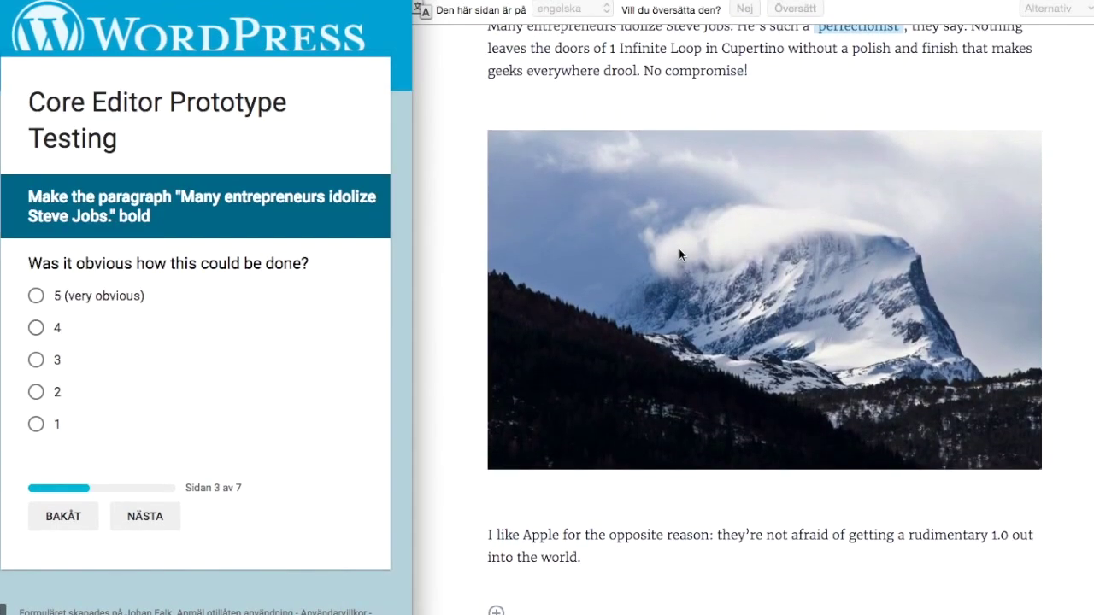
- Make only the words "Steve Jobs" bold in the first paragraph and rate the bold task 4
scroll(679, 250, "up", 4)
scroll(680, 254, "down", 1)
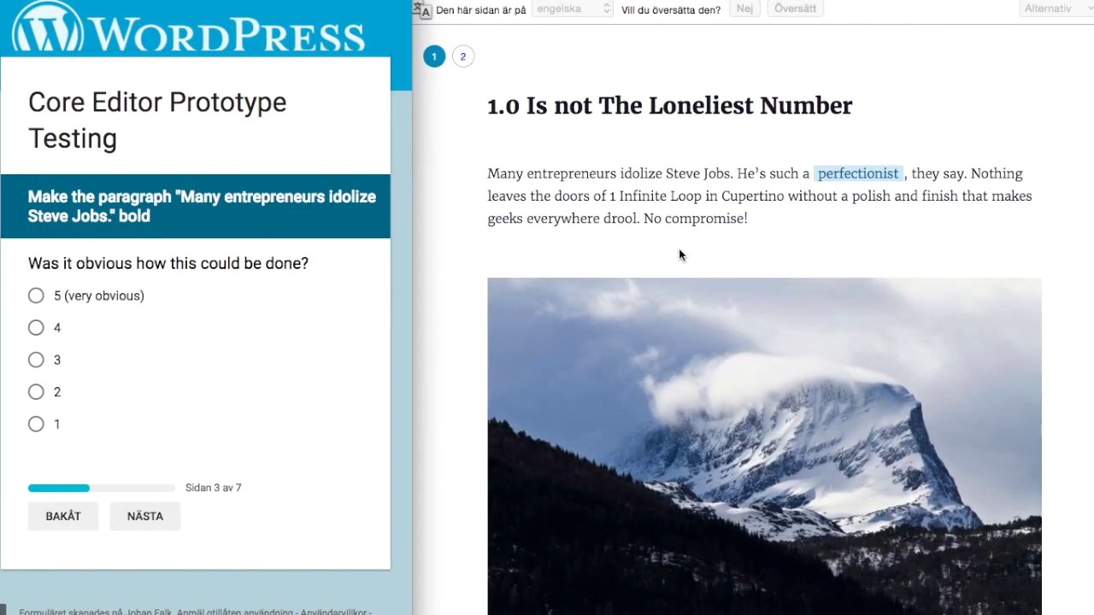
double_click(683, 171)
left_click_drag(725, 177, 725, 176)
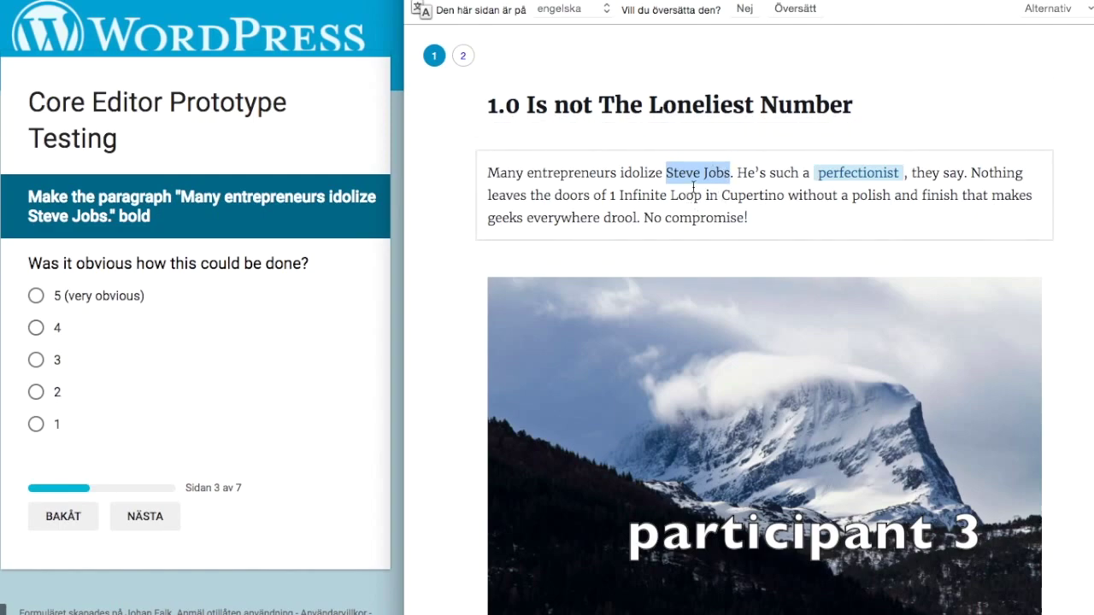
key("super+b")
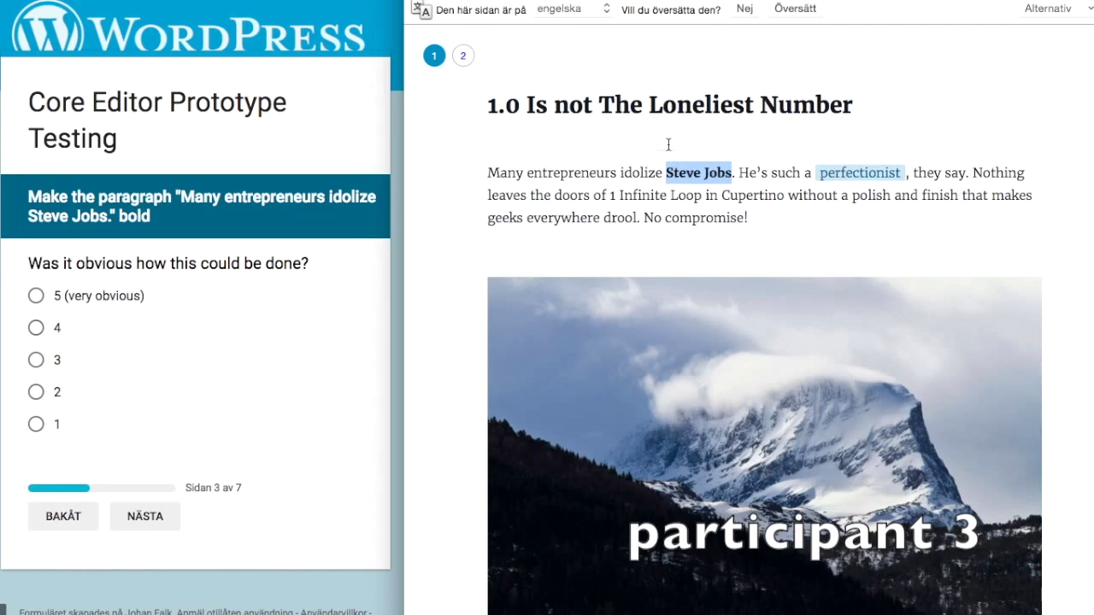
left_click(36, 329)
left_click(36, 328)
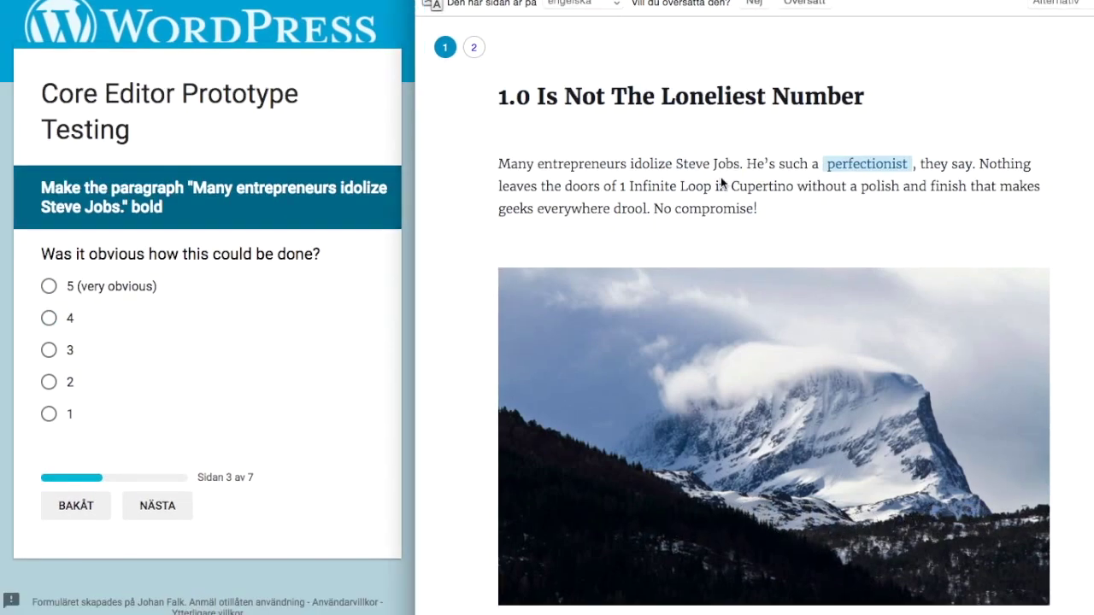
- Select the whole sentence "Many entrepreneurs idolize Steve Jobs." and rate the bold task 5 (very obvious)
double_click(703, 164)
left_click_drag(740, 163, 498, 166)
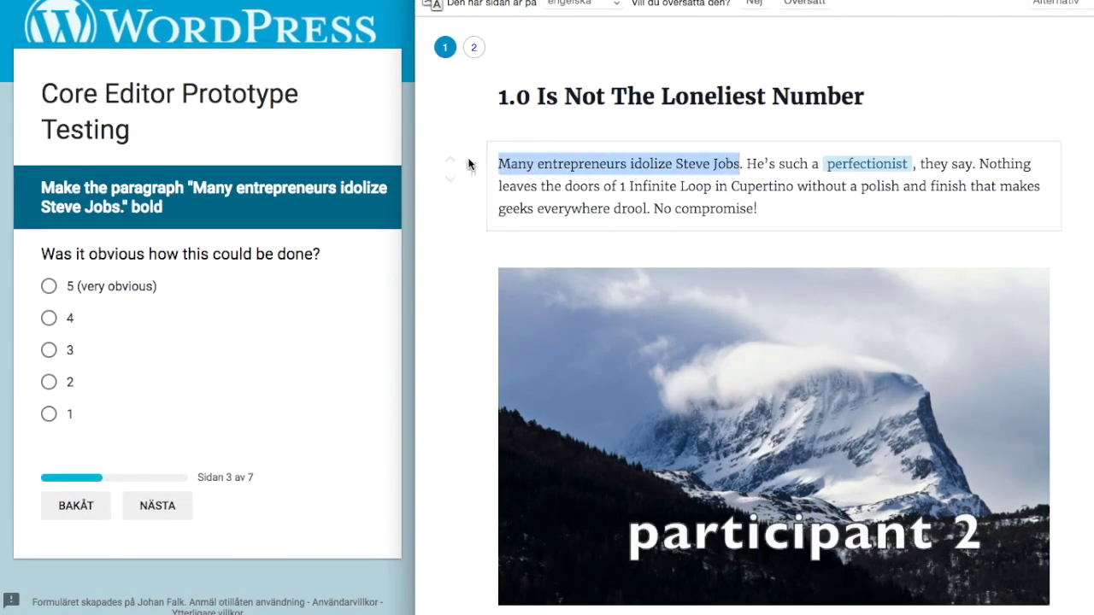
left_click(634, 165)
left_click_drag(744, 164, 499, 163)
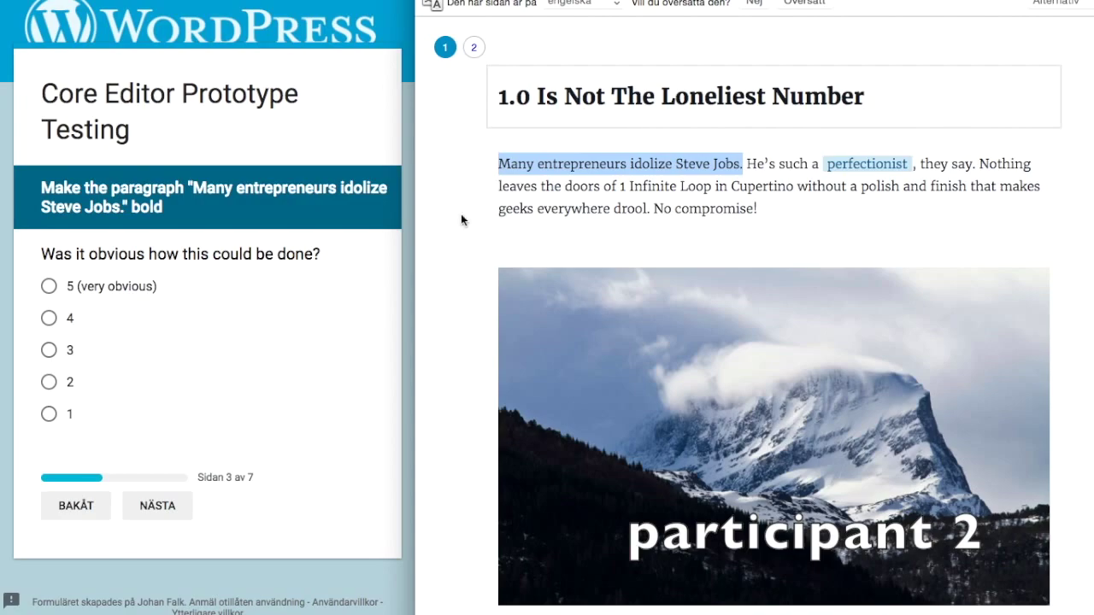
left_click(48, 287)
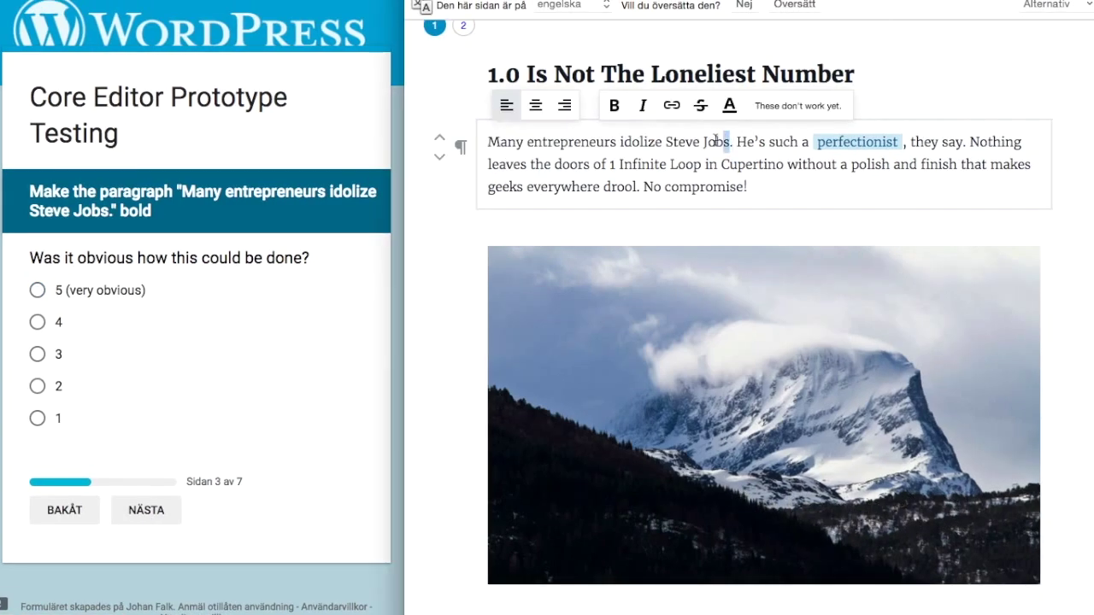
- Highlight "Many entrepreneurs idolize Steve Jobs" without its period and answer the bold task's question with 5 (very obvious)
left_click_drag(729, 142, 488, 142)
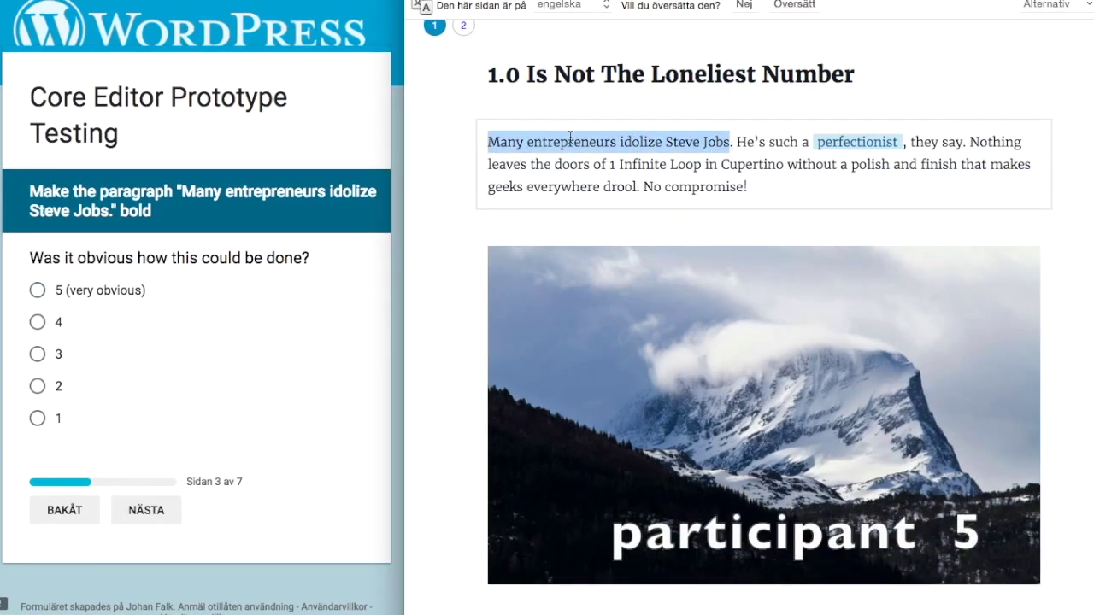
left_click(448, 213)
left_click(73, 293)
left_click(37, 291)
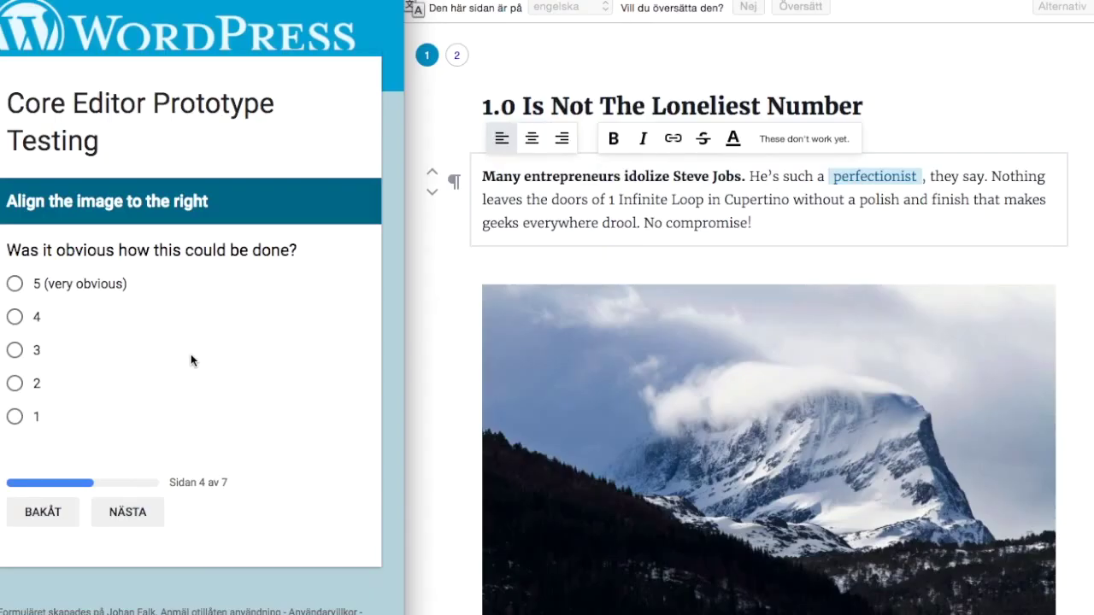
- Align the mountain image to the right of the text and rate the image alignment task 4
right_click(521, 349)
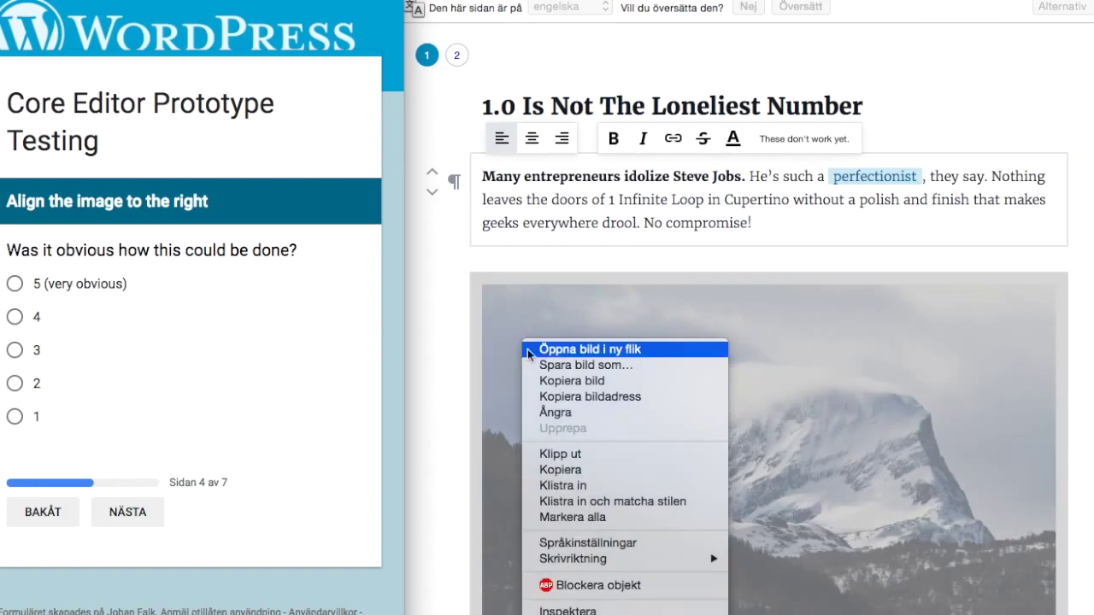
left_click(649, 278)
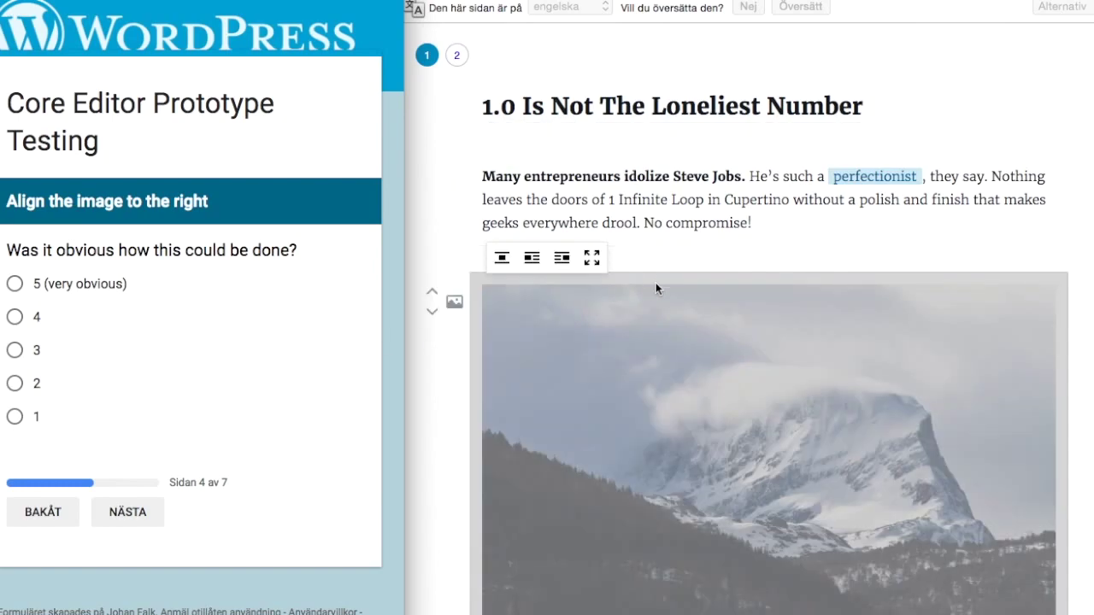
left_click(563, 260)
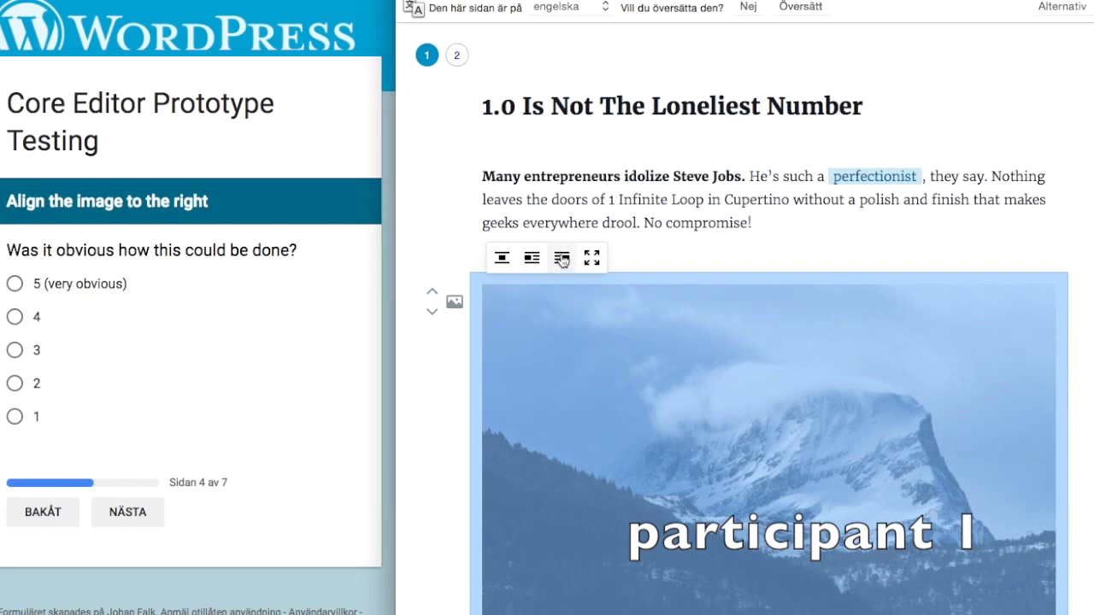
left_click(561, 259)
left_click(611, 307)
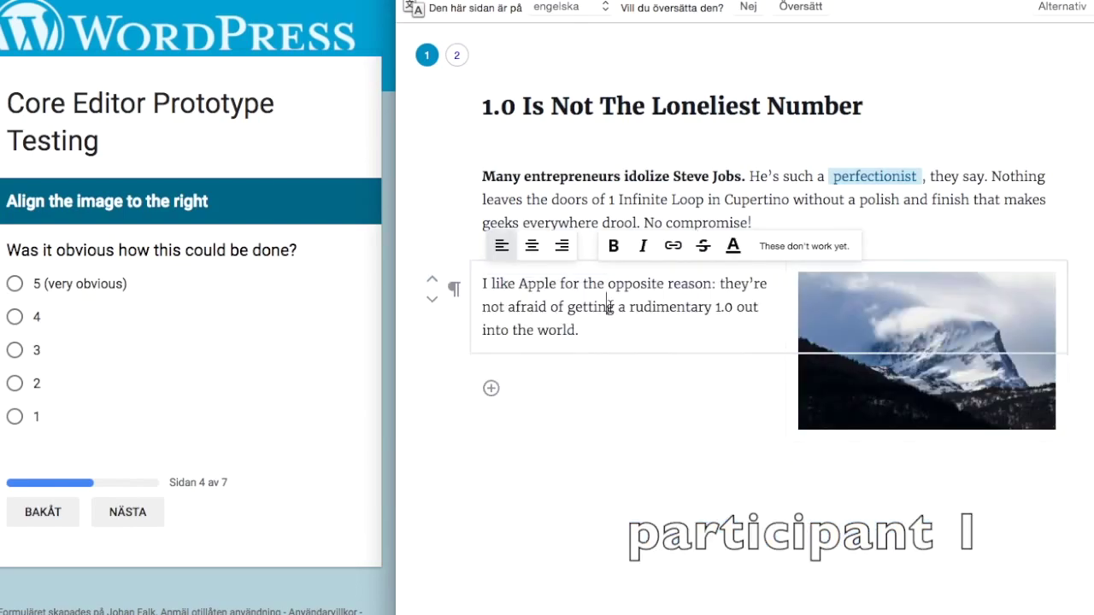
left_click(743, 389)
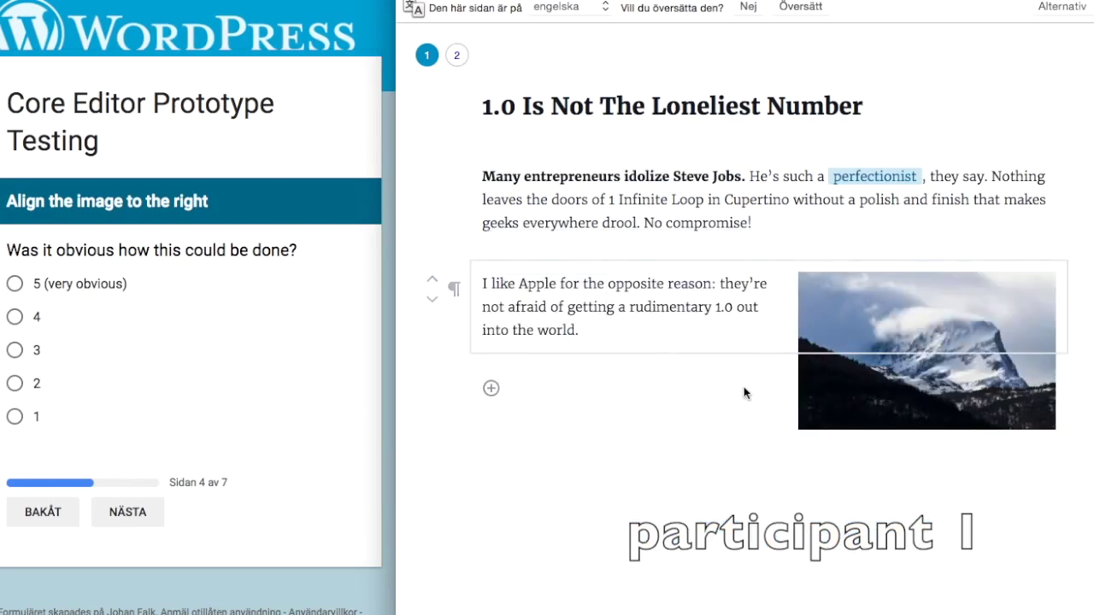
left_click(14, 319)
left_click(14, 318)
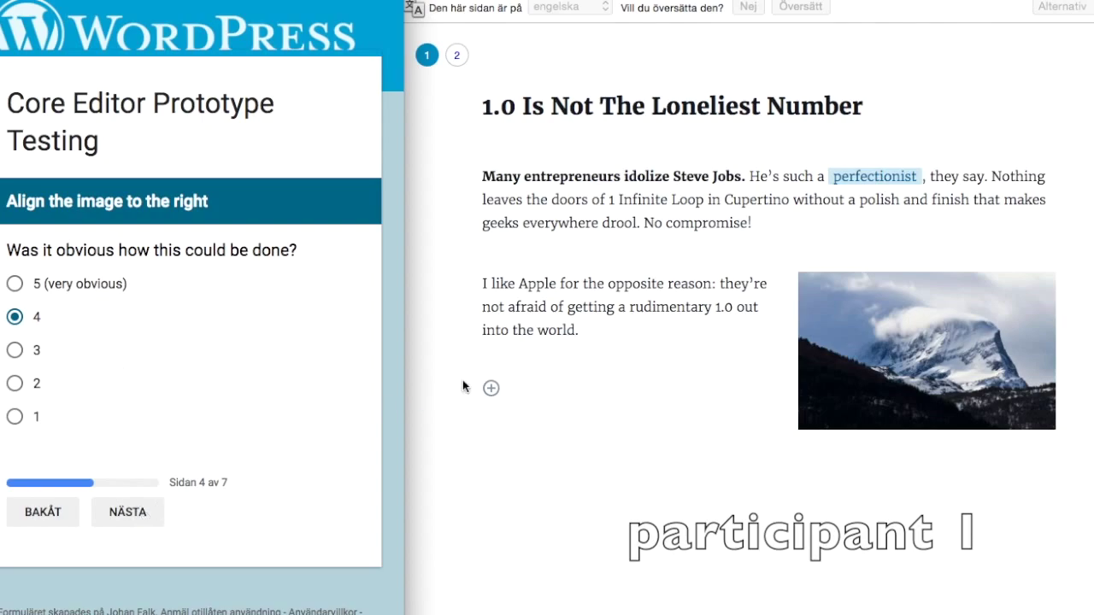
right_click(843, 292)
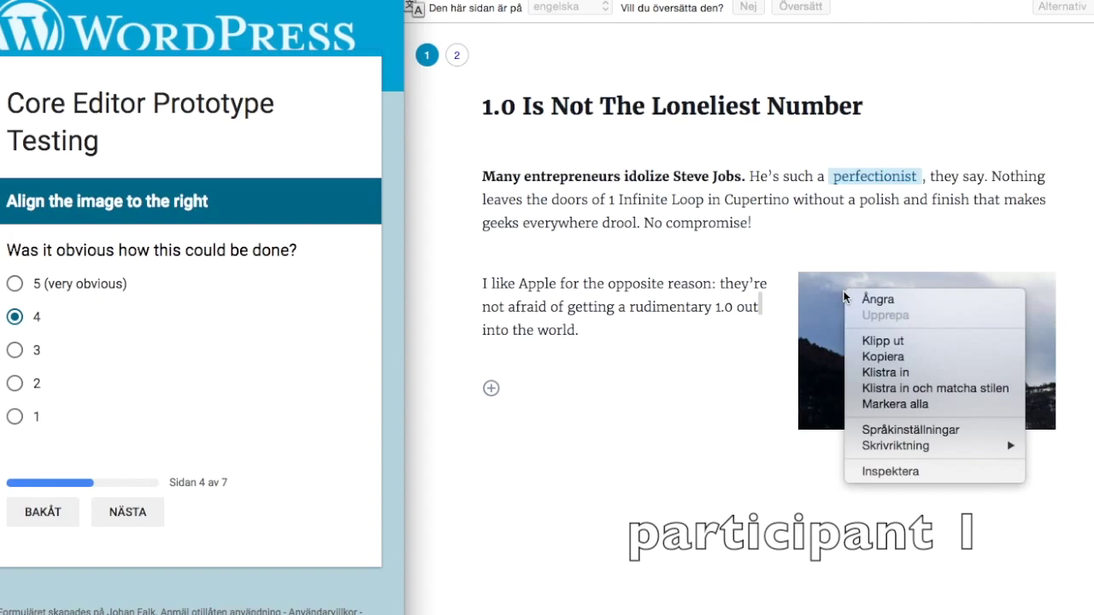
left_click(699, 289)
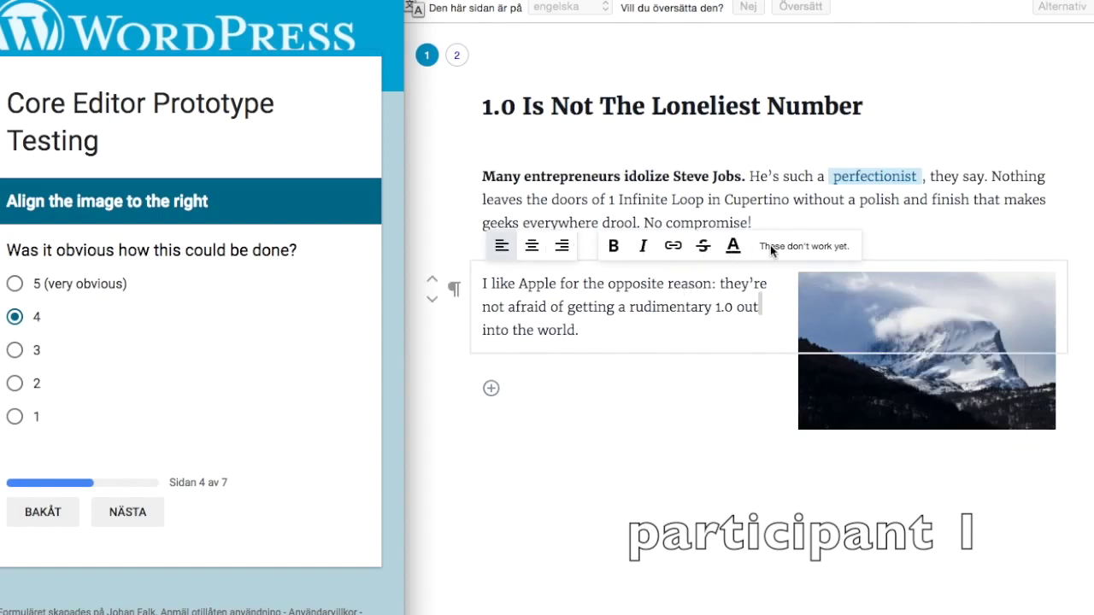
- Align the mountain image to the right so the second paragraph wraps beside it
left_click(693, 203)
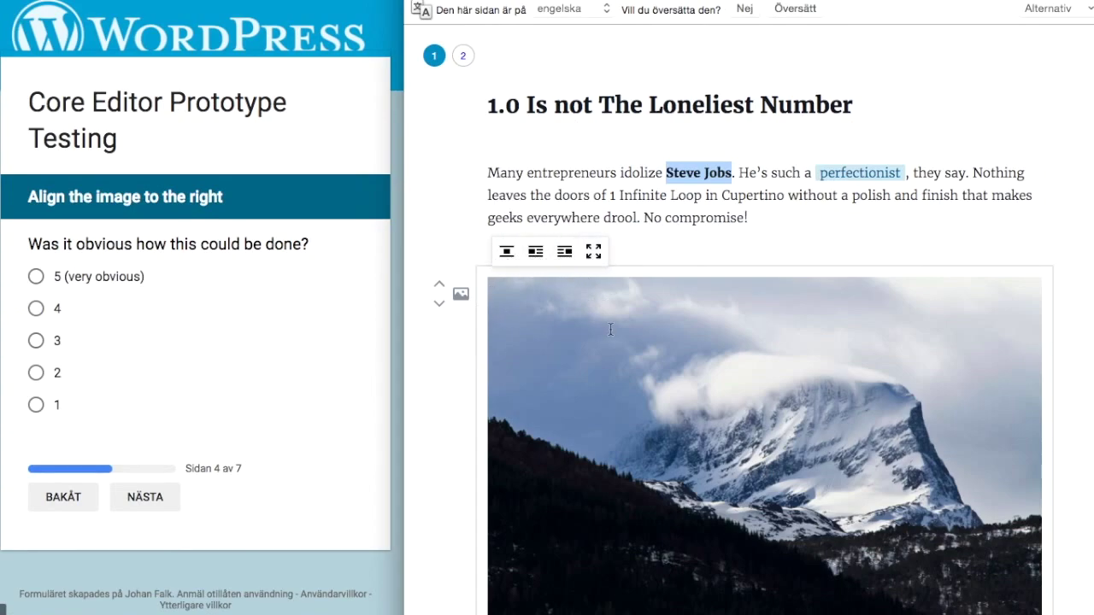
scroll(596, 317, "down", 2)
scroll(596, 313, "down", 1)
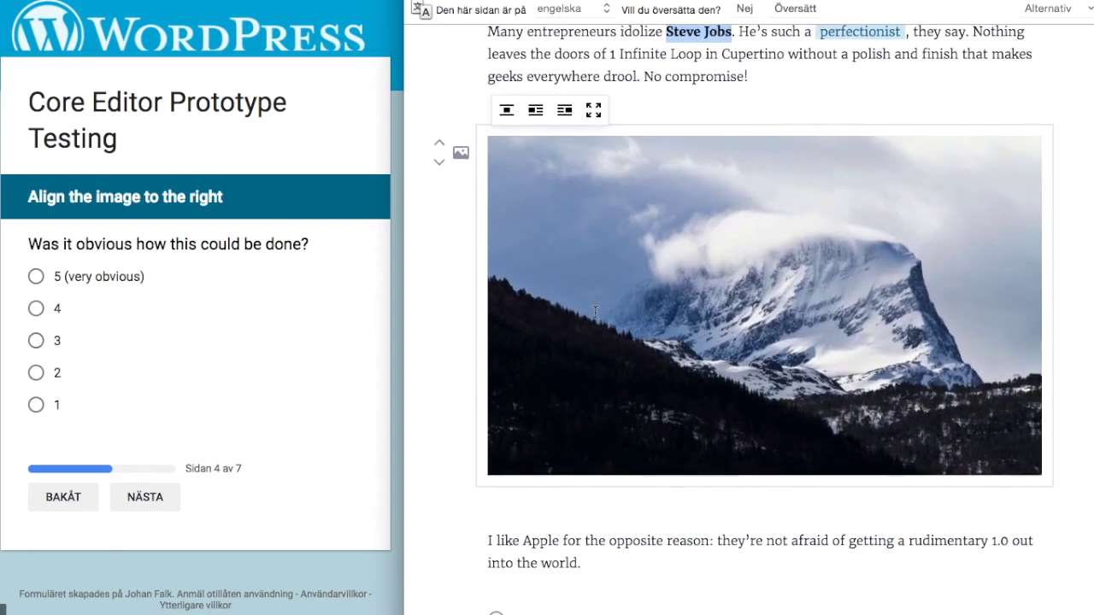
scroll(595, 312, "up", 3)
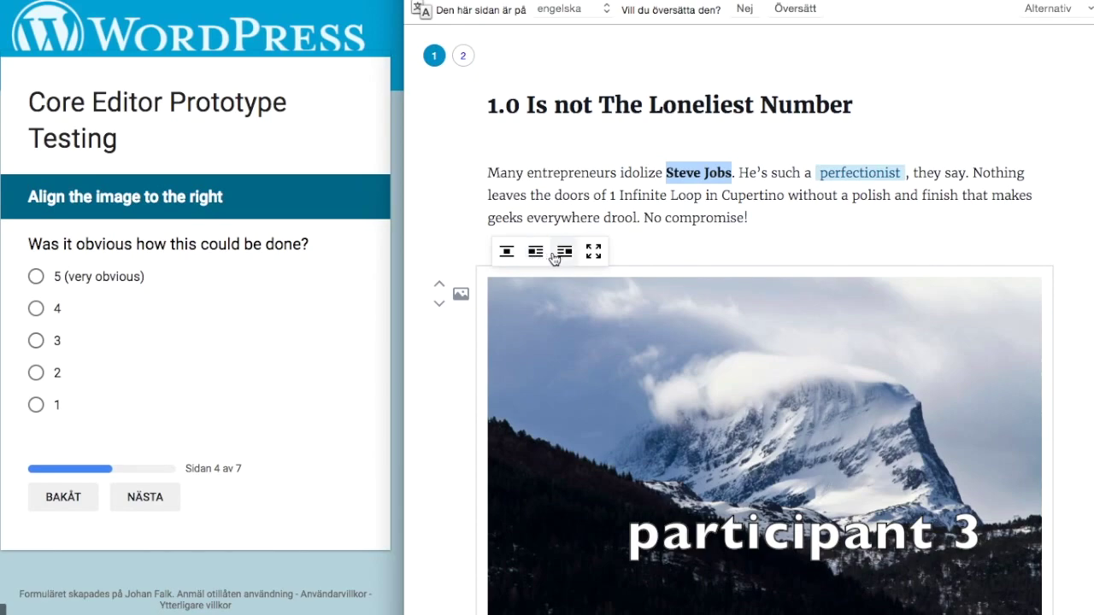
left_click(565, 254)
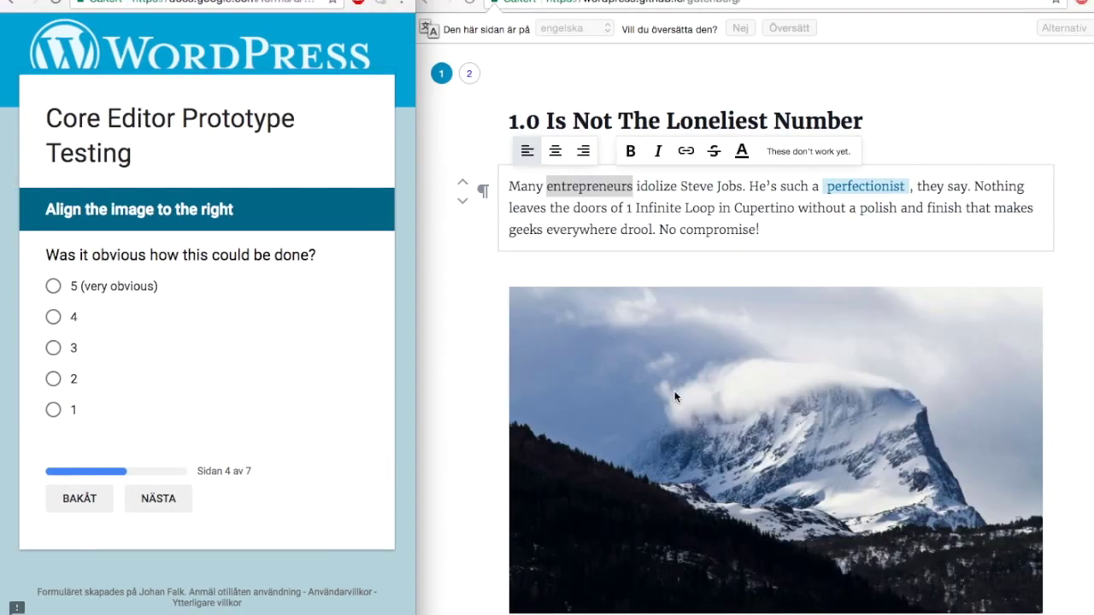
- Align the full-size mountain image to the right, rate the image alignment task 4, and go to the next survey page
left_click(806, 384)
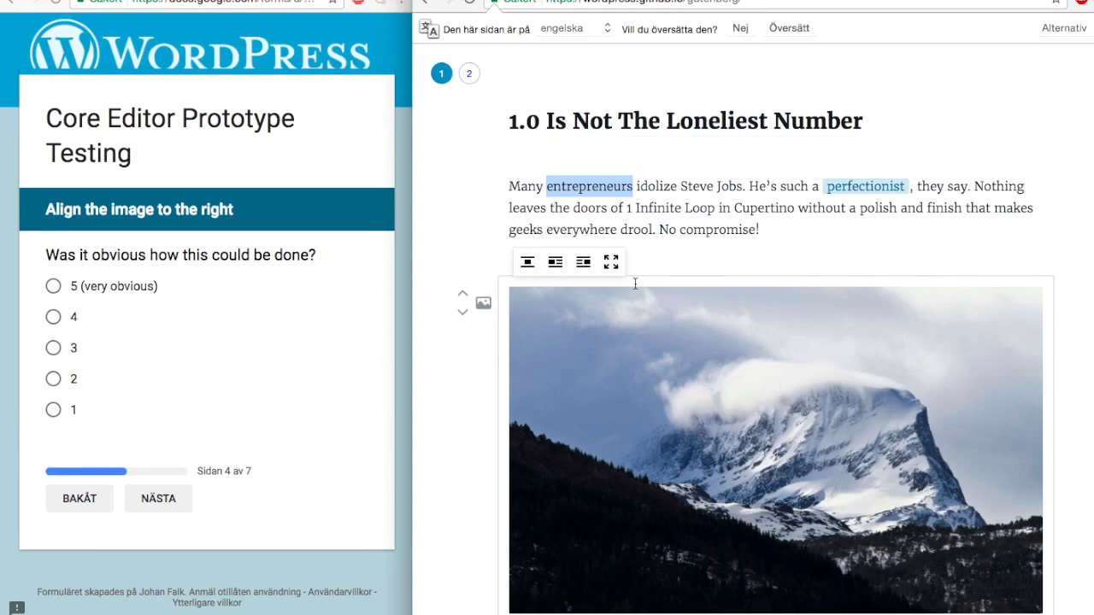
left_click(581, 263)
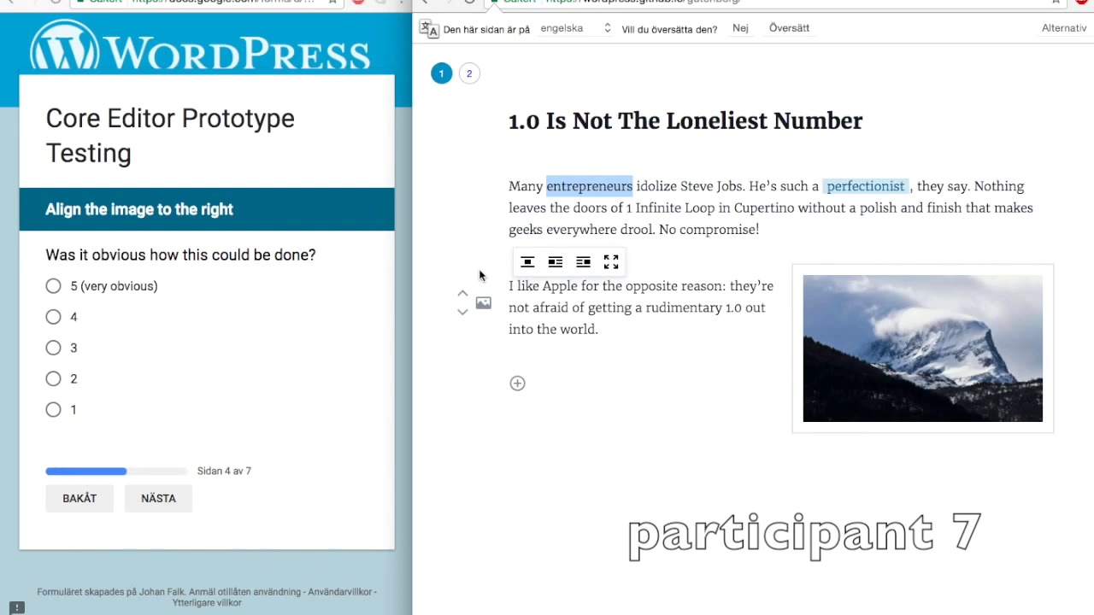
left_click(52, 317)
left_click(52, 317)
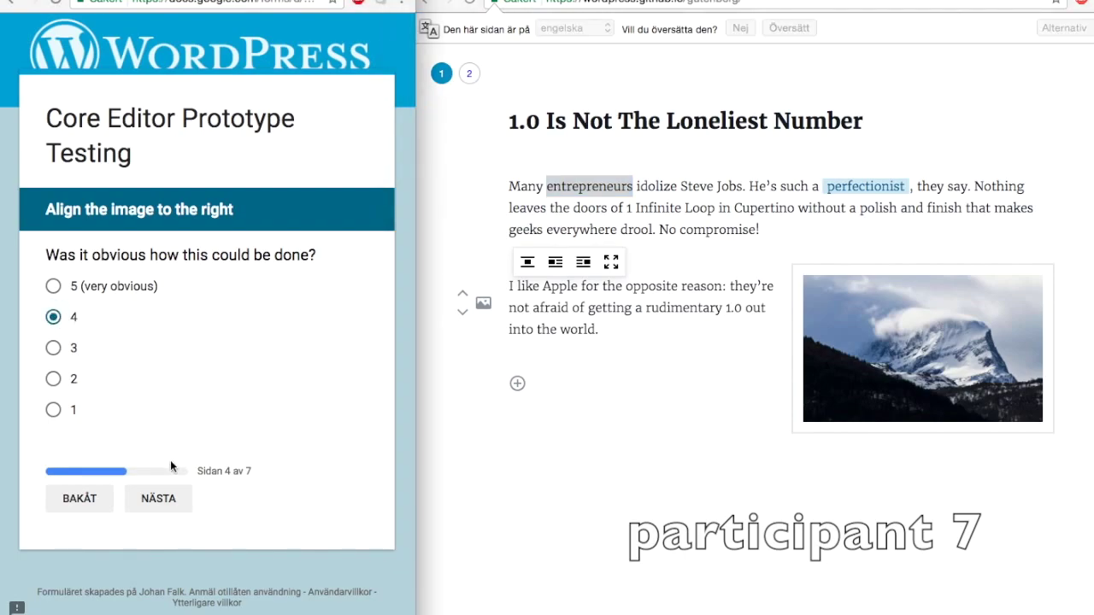
left_click(158, 509)
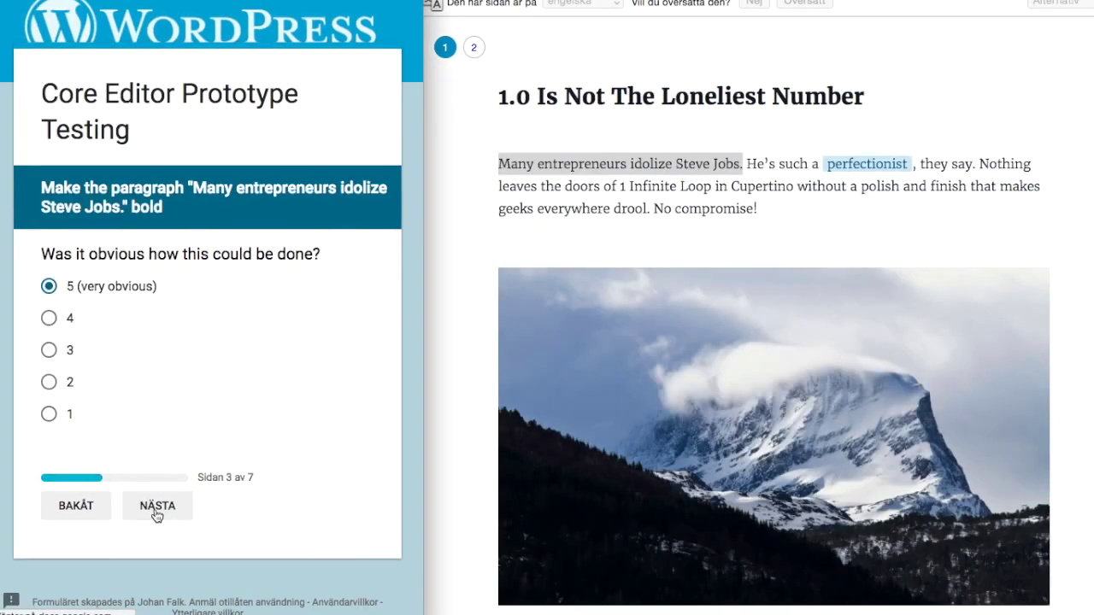
- Advance the survey from the bold task to the image alignment task and select the mountain image
left_click(157, 507)
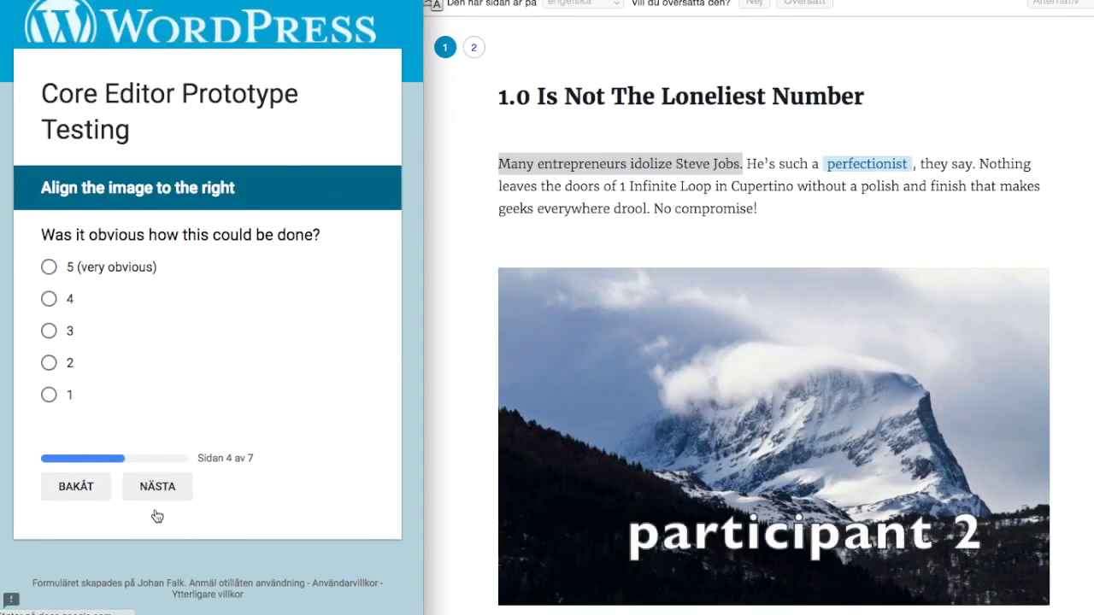
left_click(618, 262)
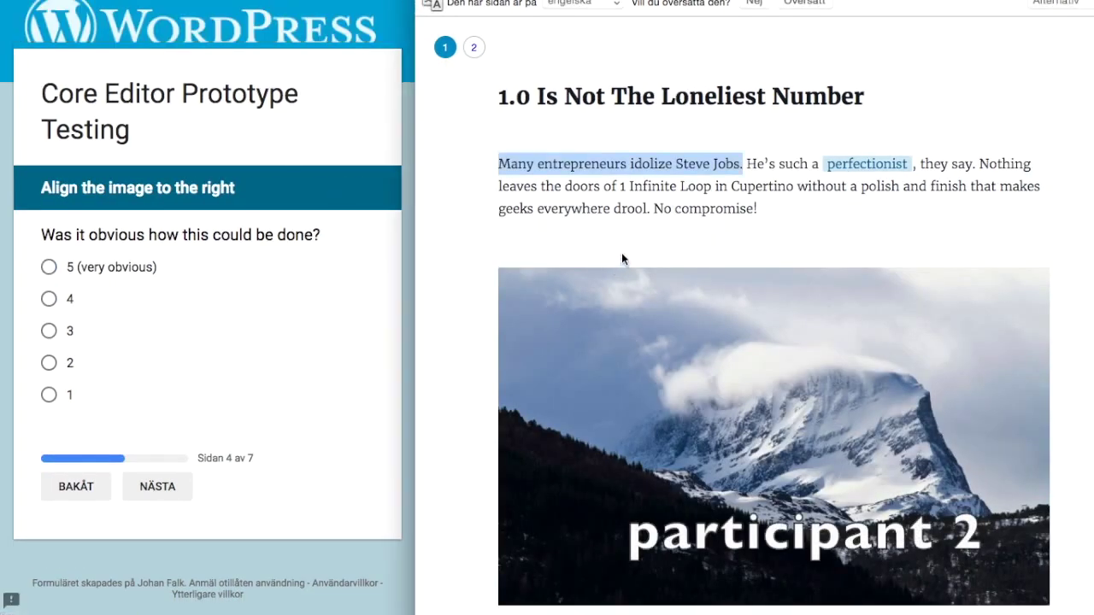
left_click(630, 300)
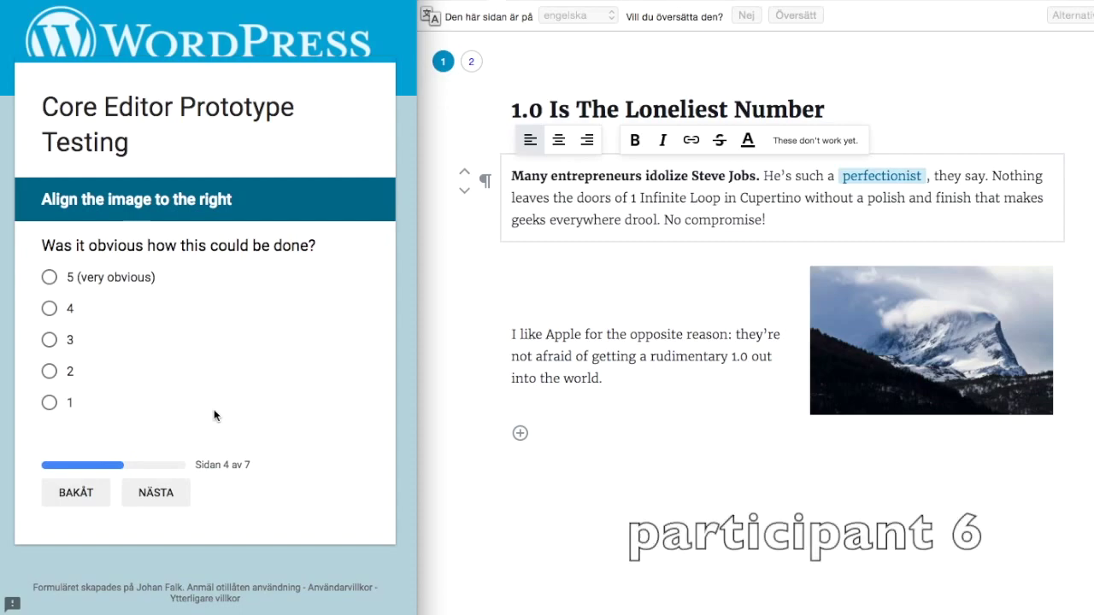
- Switch the right-aligned mountain image to full width
left_click(925, 307)
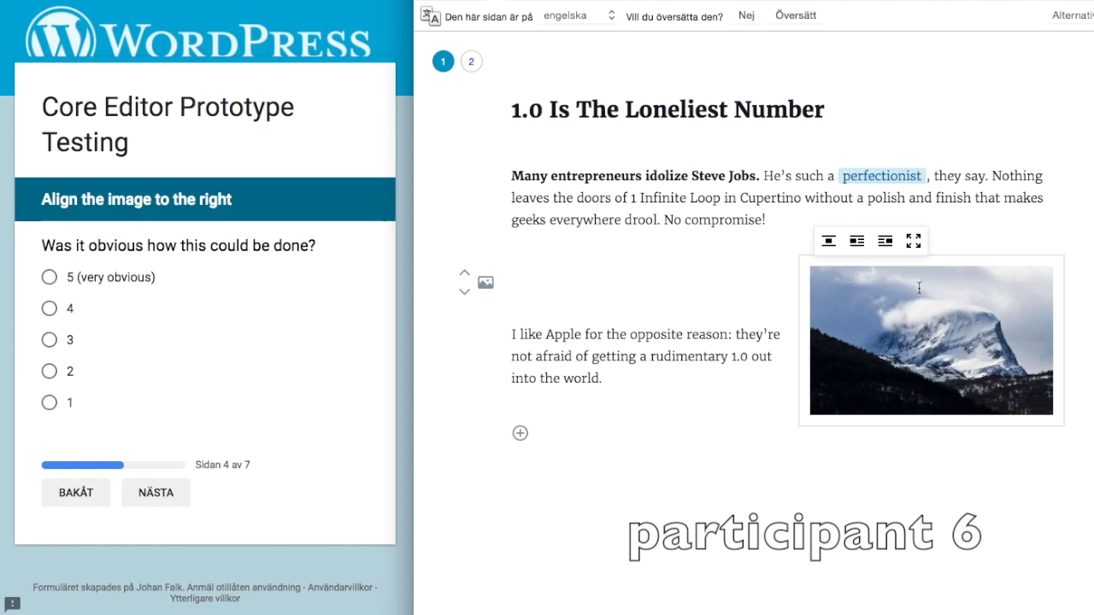
left_click(912, 241)
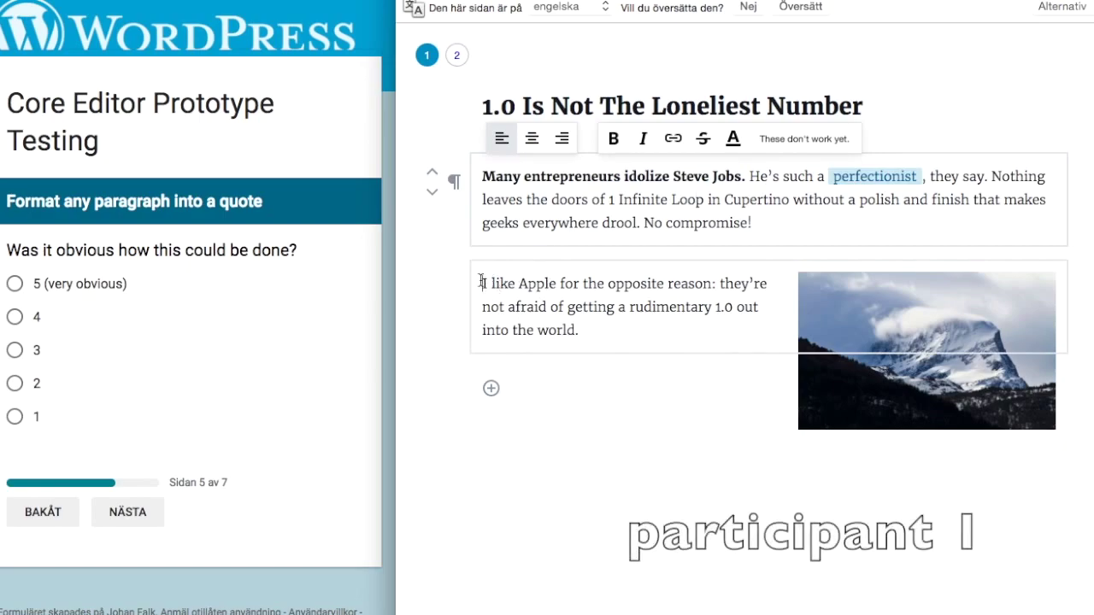
left_click_drag(481, 282, 589, 317)
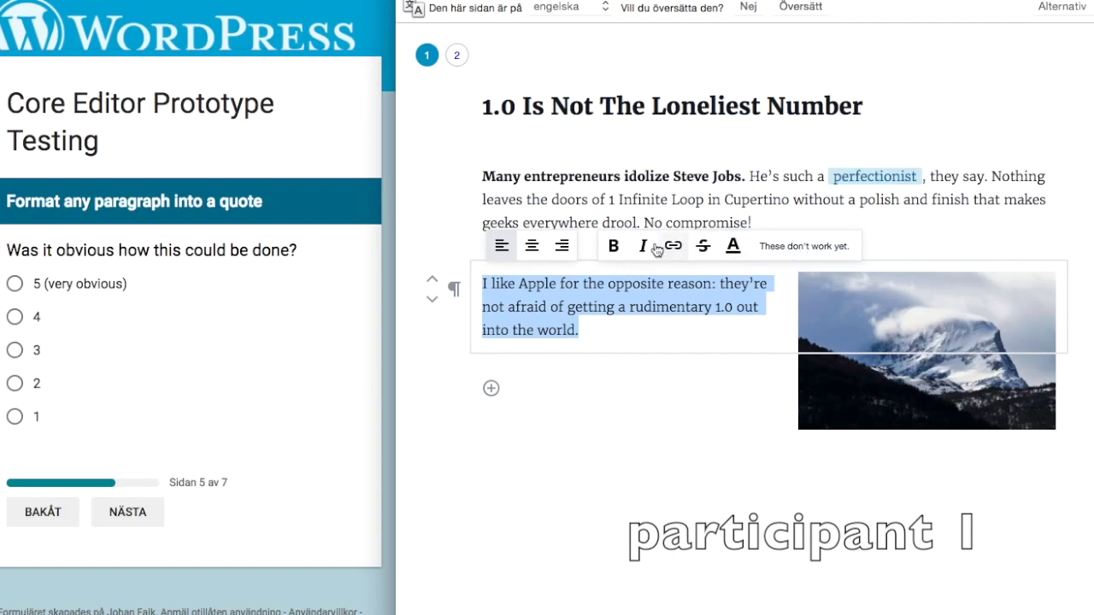
left_click(564, 306)
left_click_drag(579, 330, 483, 275)
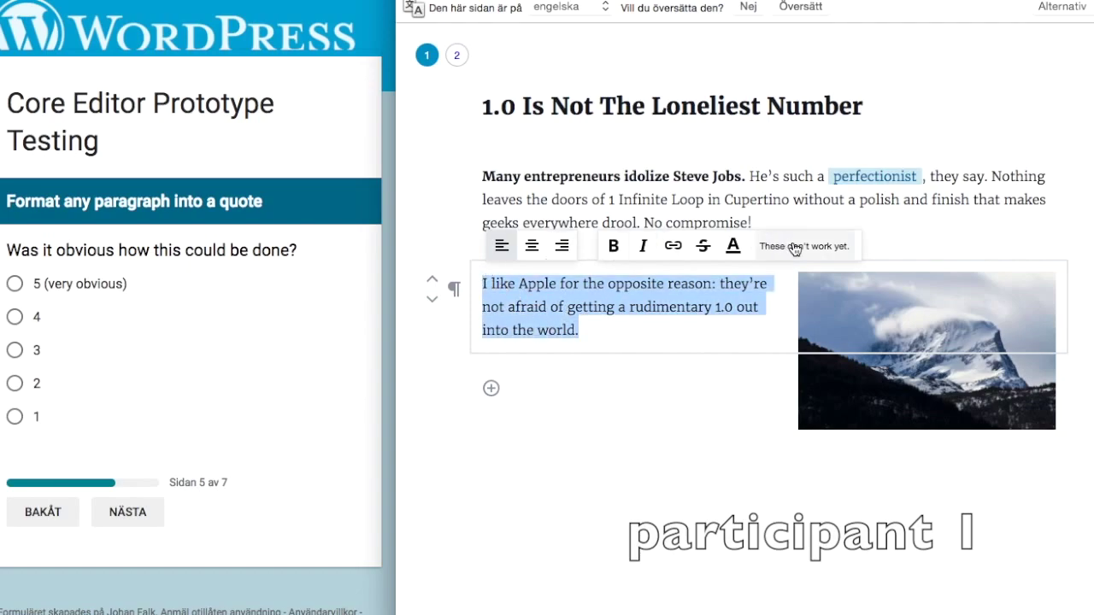
left_click(605, 335)
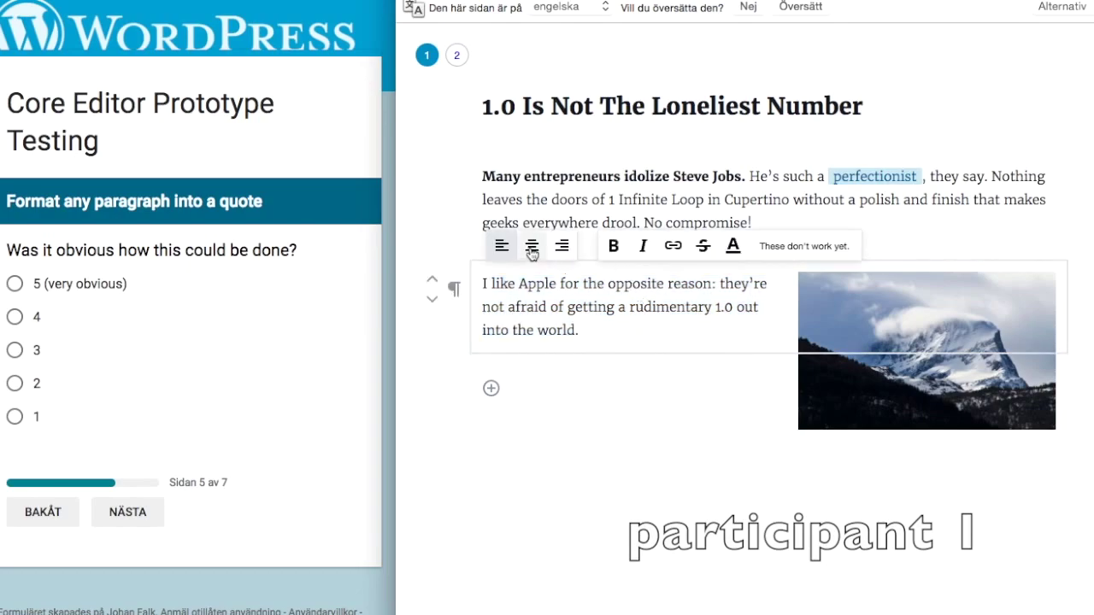
left_click(454, 291)
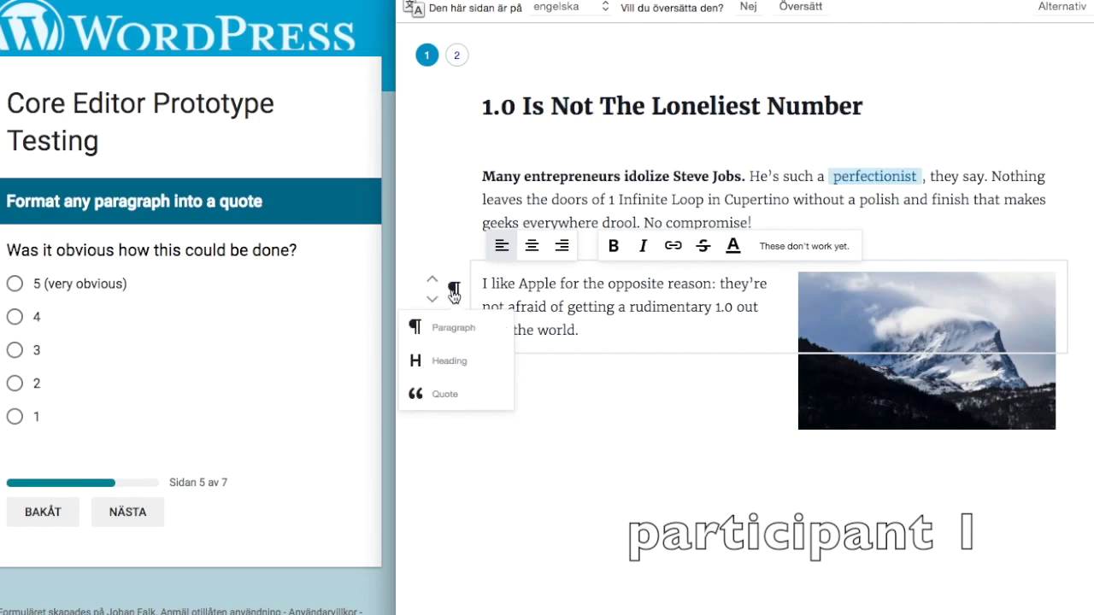
left_click(590, 292)
right_click(582, 332)
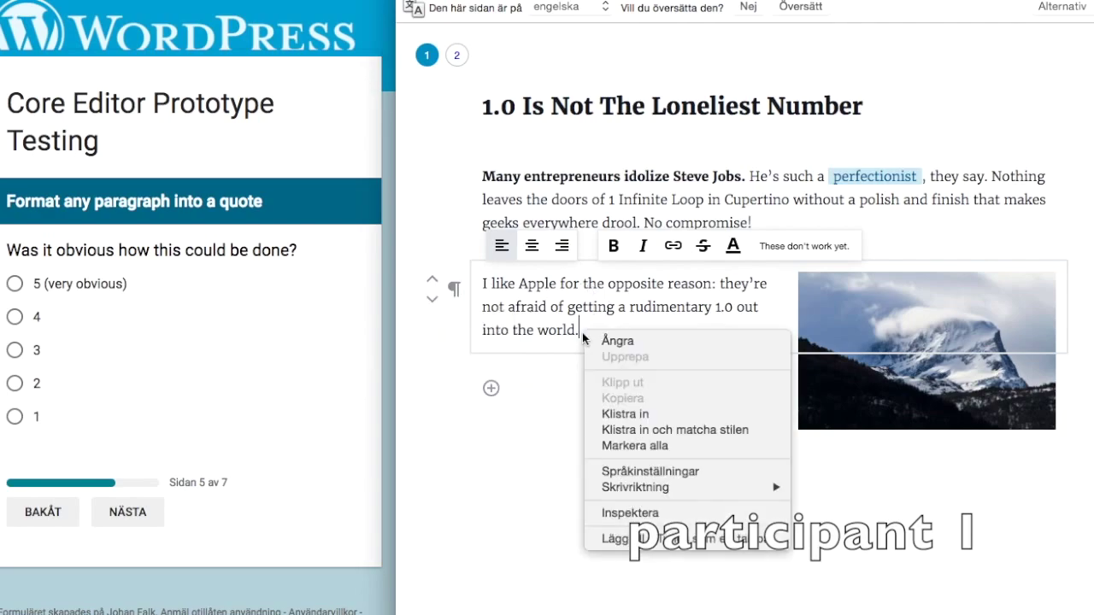
left_click(495, 295)
- Convert the paragraph beginning "I like Apple for the opposite reason" into a quote
left_click_drag(483, 283, 589, 330)
left_click(454, 291)
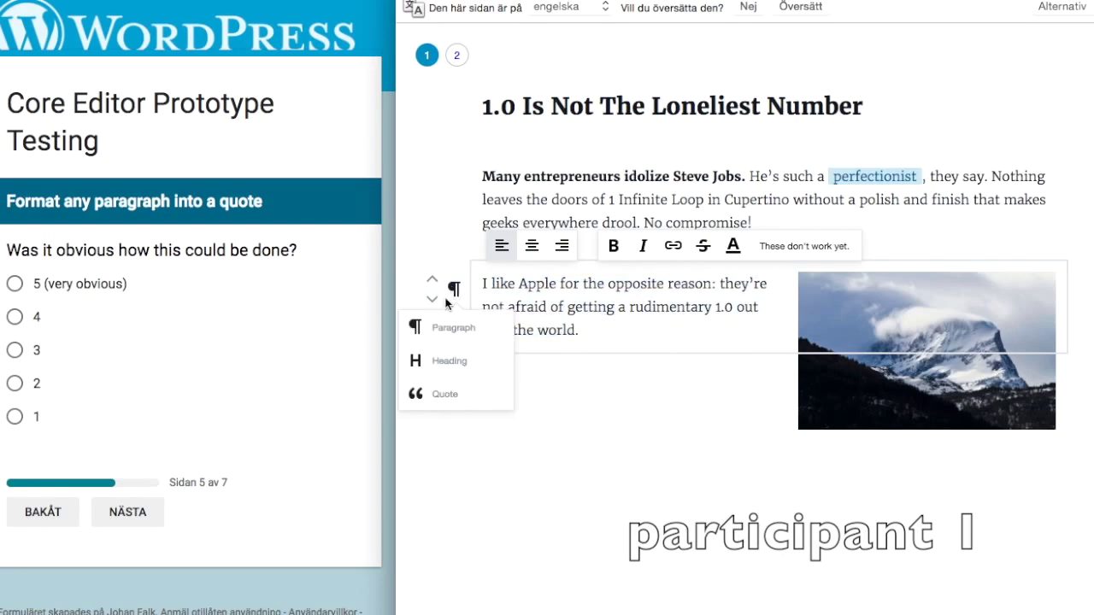
left_click(441, 395)
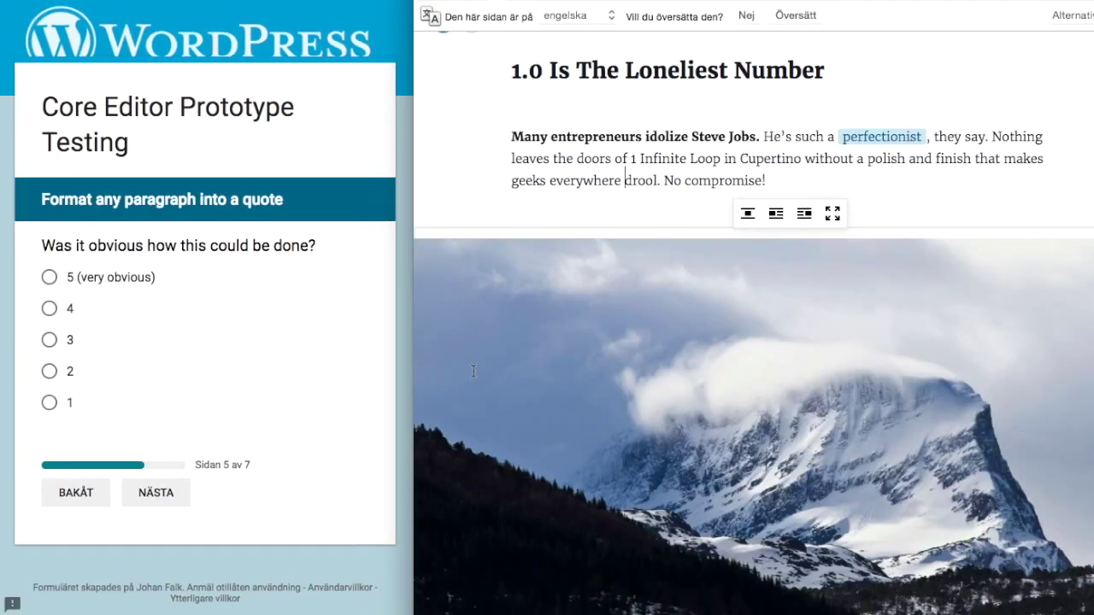
- Select only the sentence "No compromise!" at the end of the first paragraph
left_click(625, 180)
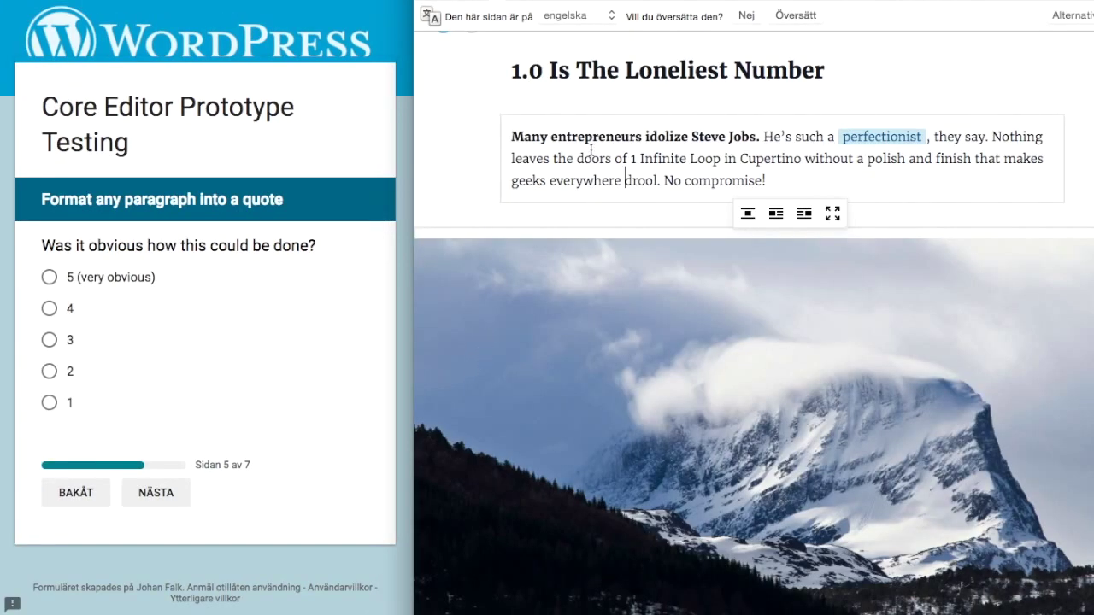
left_click(778, 180)
left_click_drag(778, 181, 663, 180)
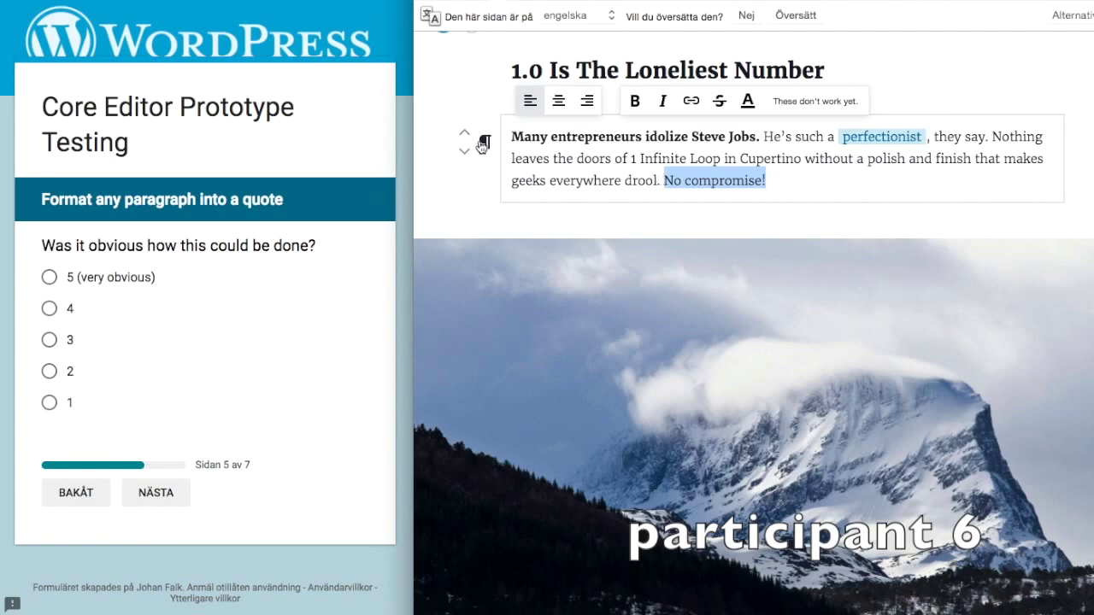
- Open the options for adding a new block below the last paragraph
scroll(722, 169, "down", 2)
scroll(722, 168, "up", 3)
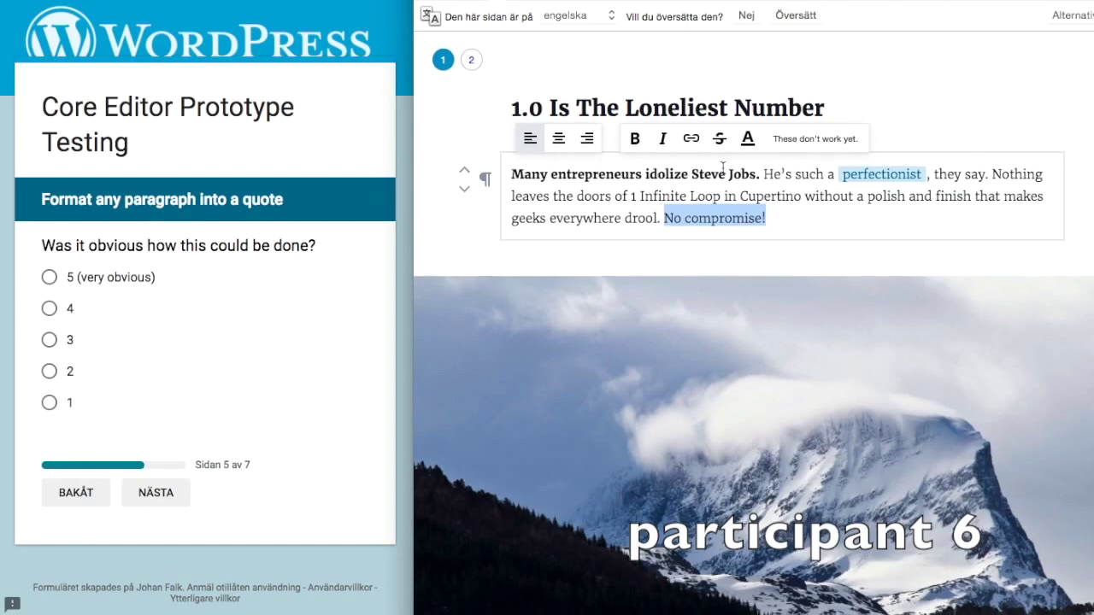
scroll(722, 168, "down", 5)
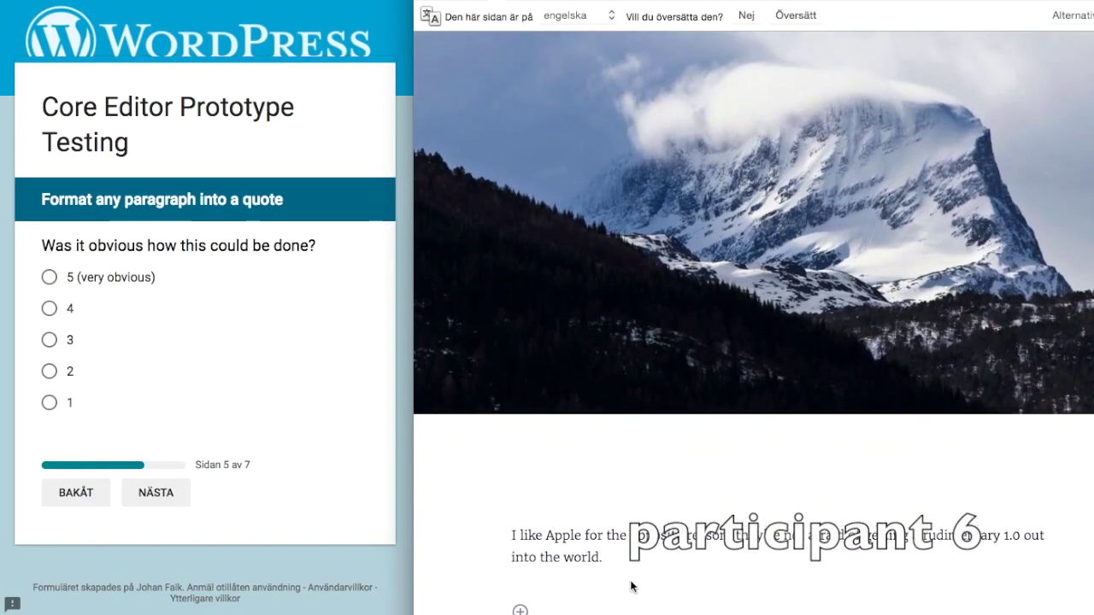
left_click(520, 609)
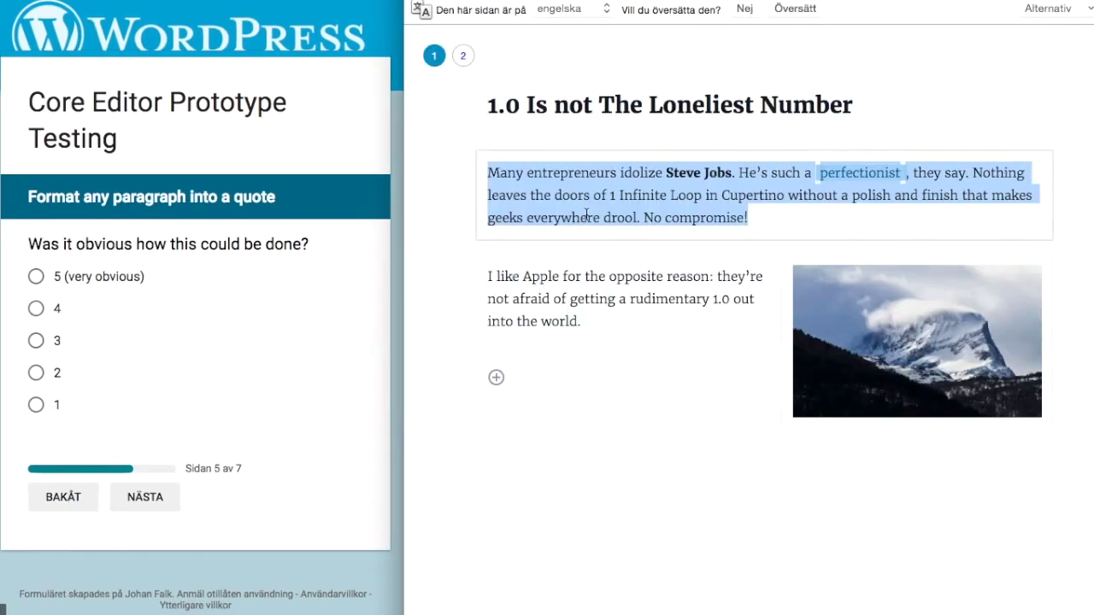
- Convert the first paragraph, beginning "Many entrepreneurs idolize Steve Jobs", into a quote
right_click(585, 214)
key("Escape")
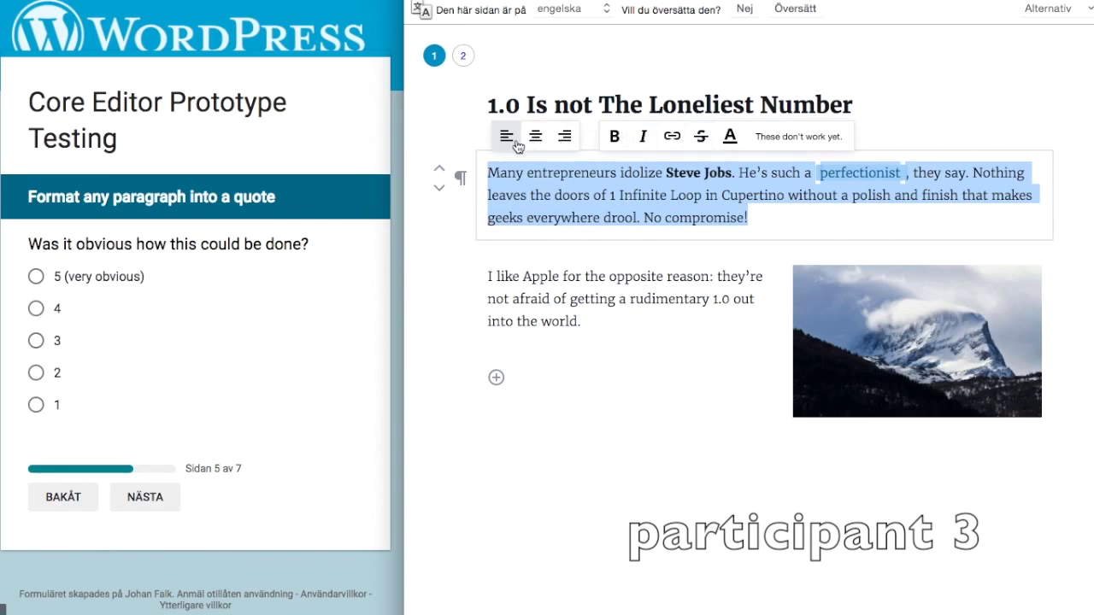
left_click(462, 183)
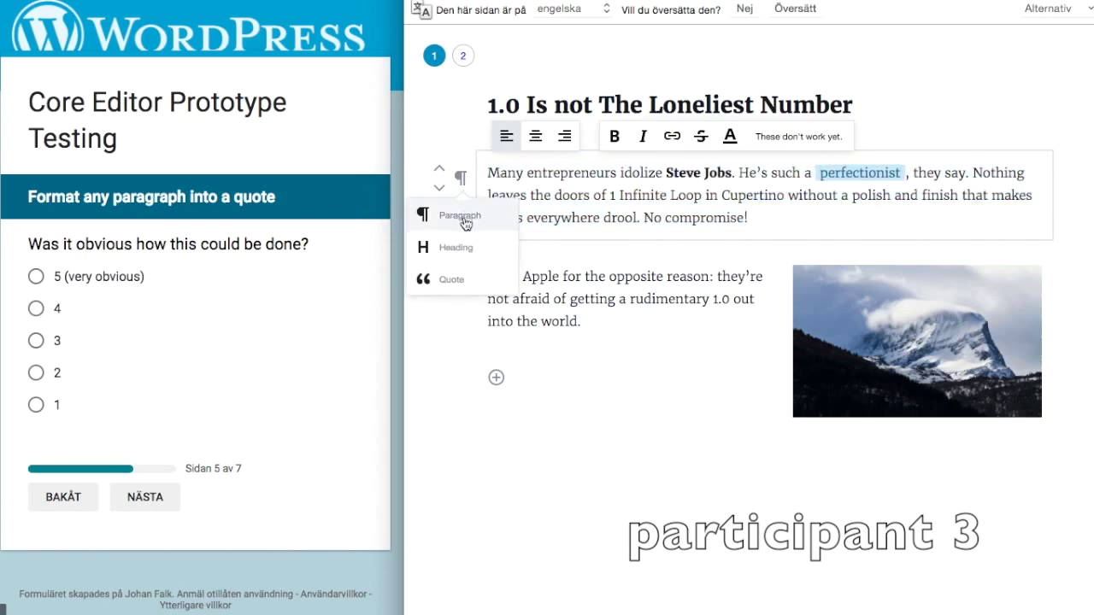
left_click(461, 279)
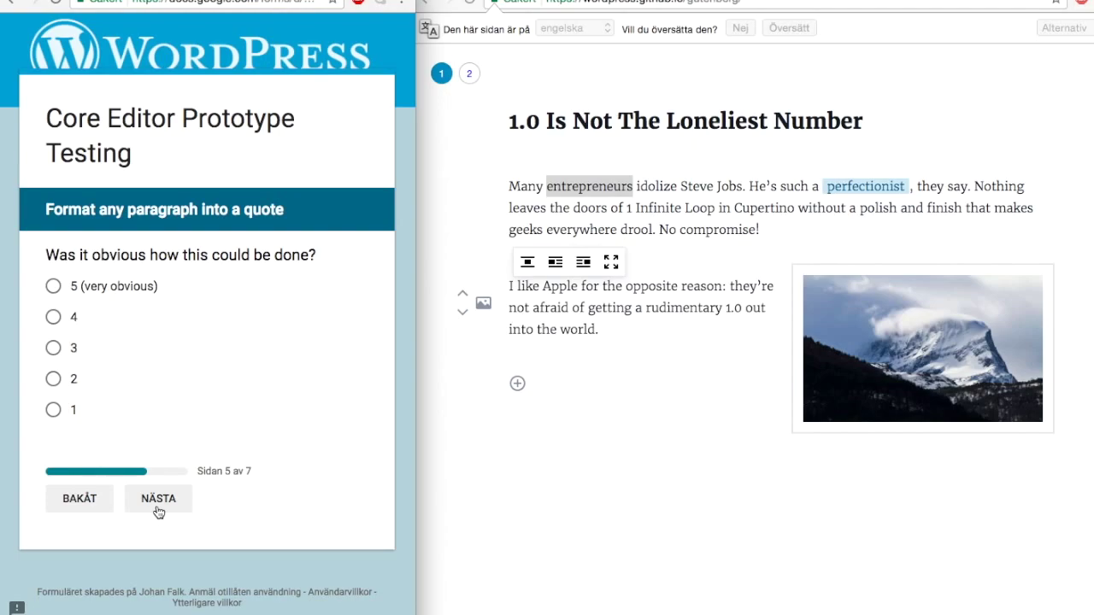
- Highlight the closing words "No compromise!" in the first paragraph for the quote task
double_click(713, 228)
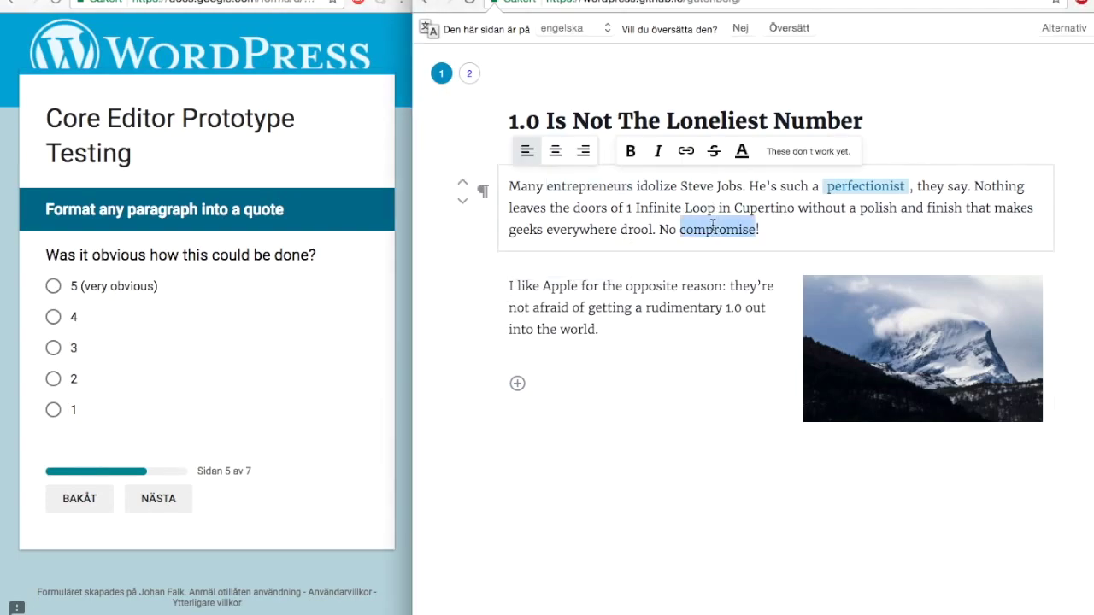
left_click(769, 229)
left_click_drag(769, 229, 662, 230)
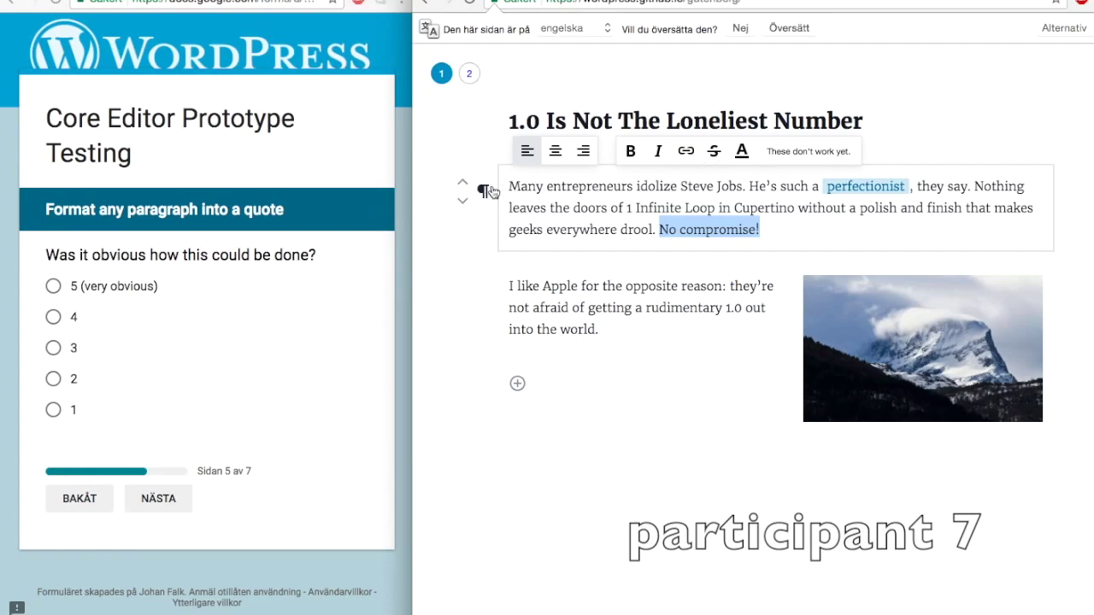
right_click(683, 235)
left_click(706, 227)
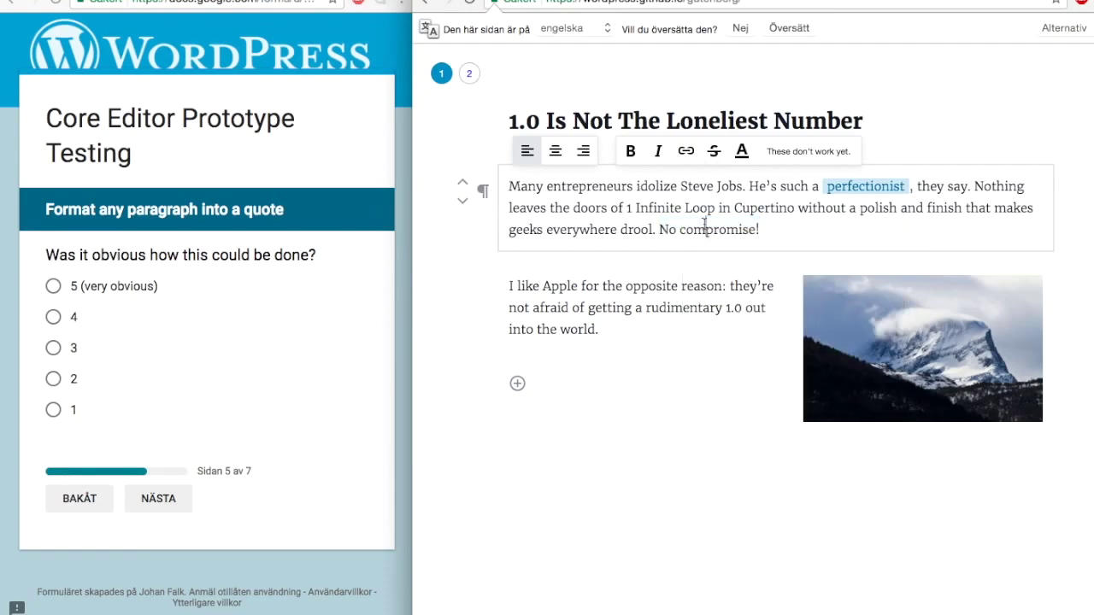
left_click(780, 224)
left_click_drag(780, 224, 658, 231)
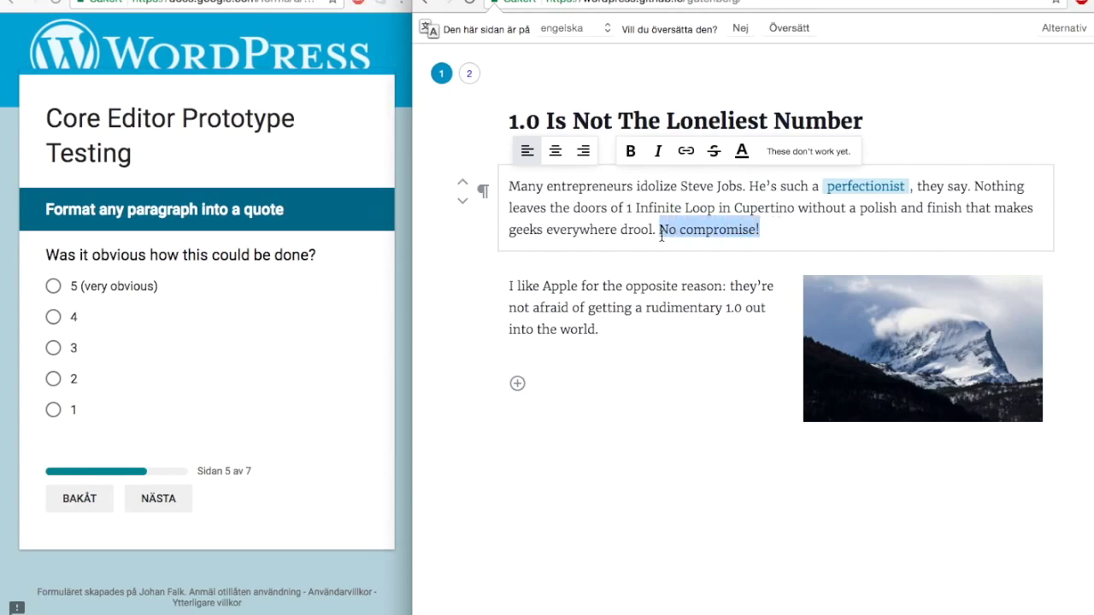
- Choose Paragraph as the first text block's type and rate the quote task 2
left_click(484, 194)
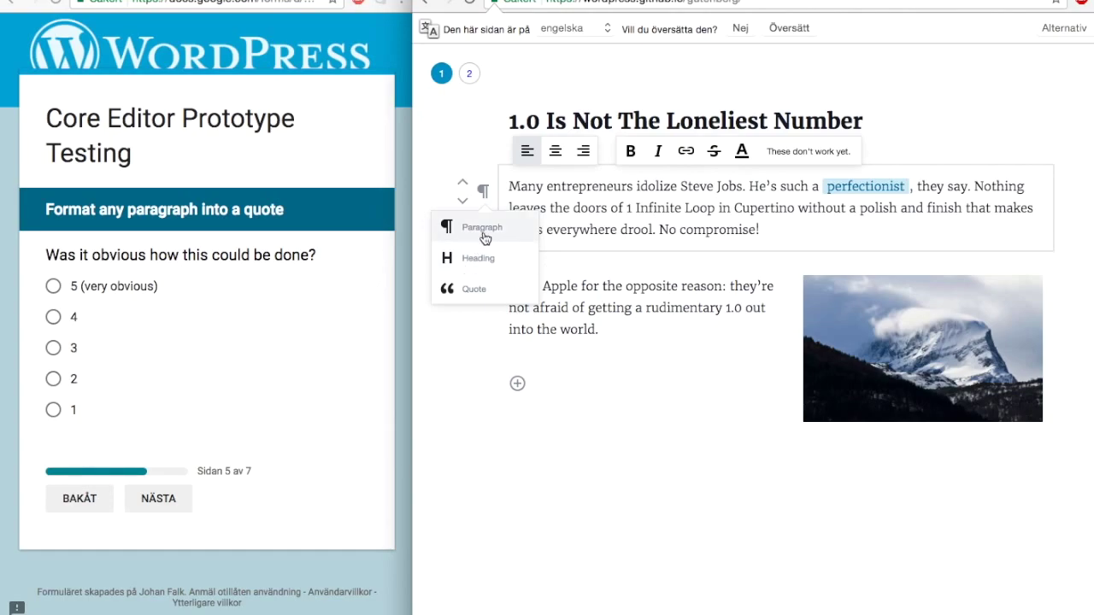
left_click(484, 230)
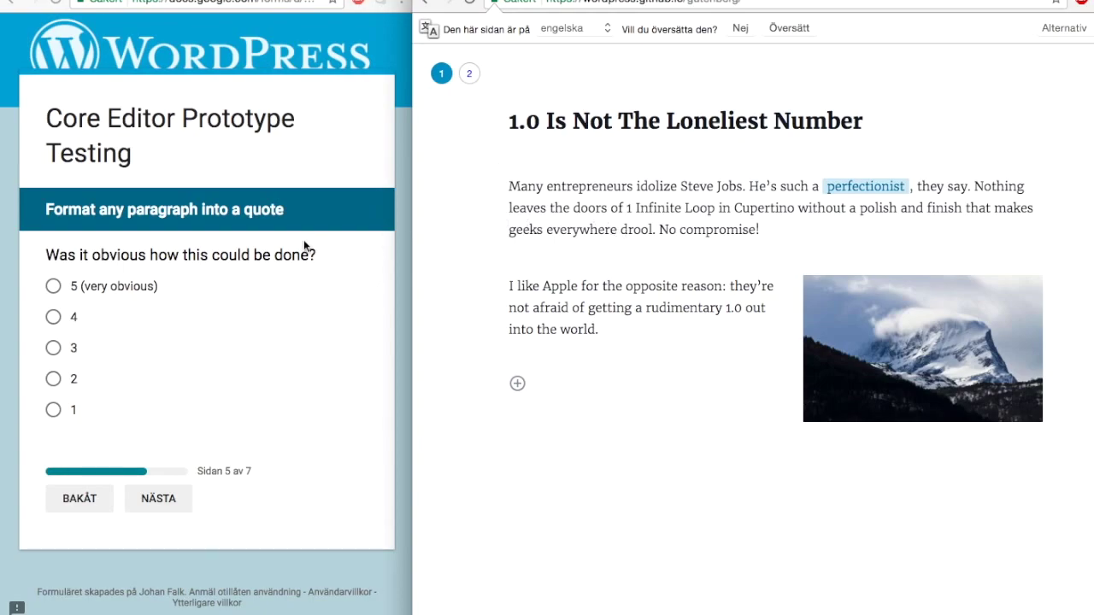
left_click(54, 381)
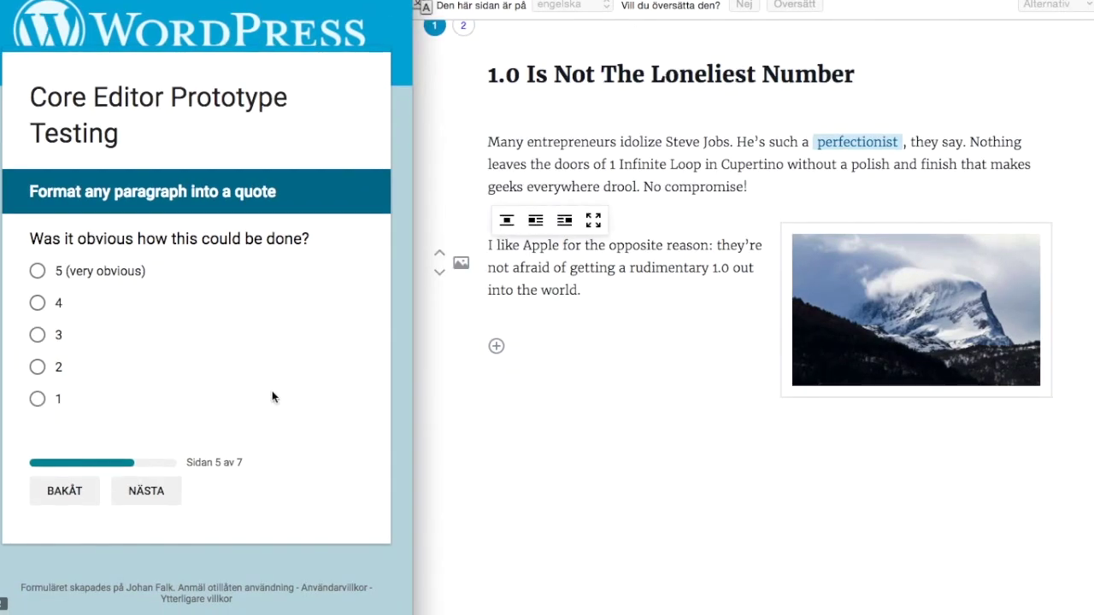
- Convert the second paragraph, beginning "I like Apple for the opposite reason", into a quote
left_click(568, 290)
left_click(563, 272)
triple_click(563, 272)
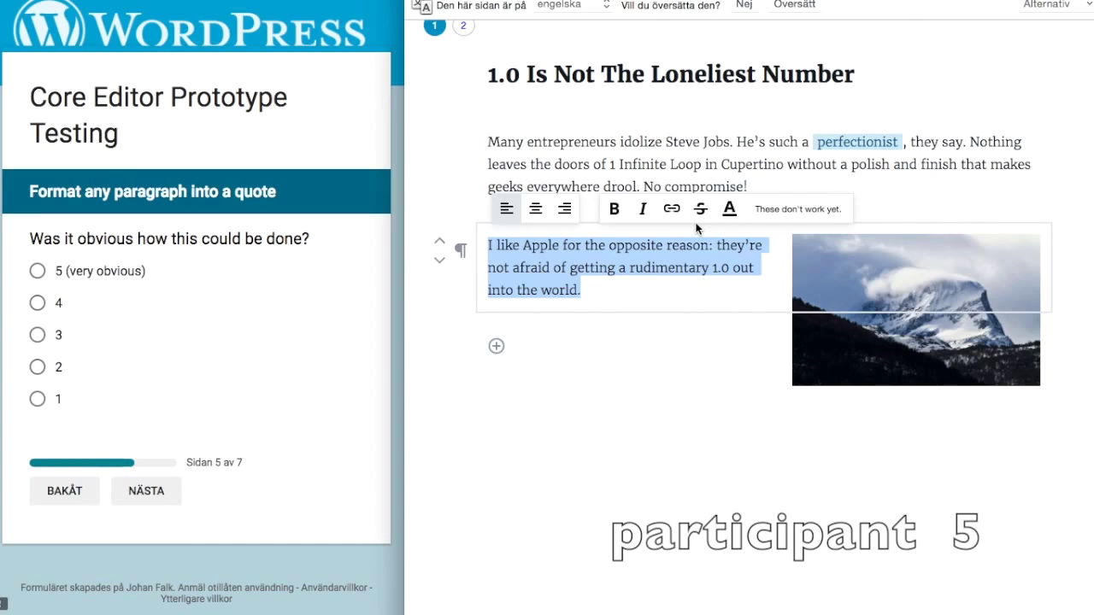
left_click(461, 253)
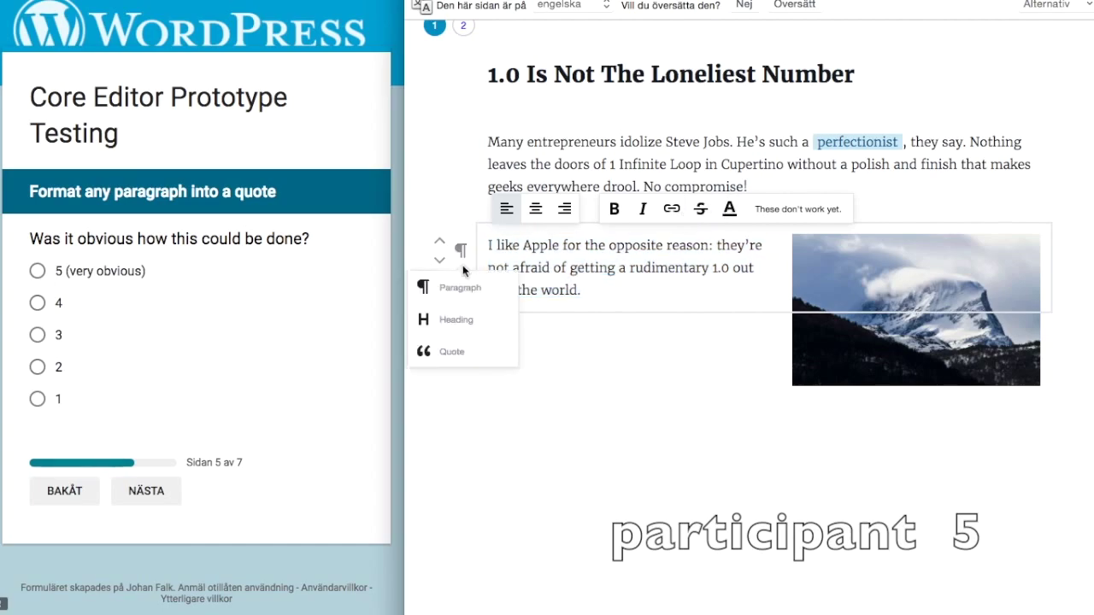
left_click(454, 355)
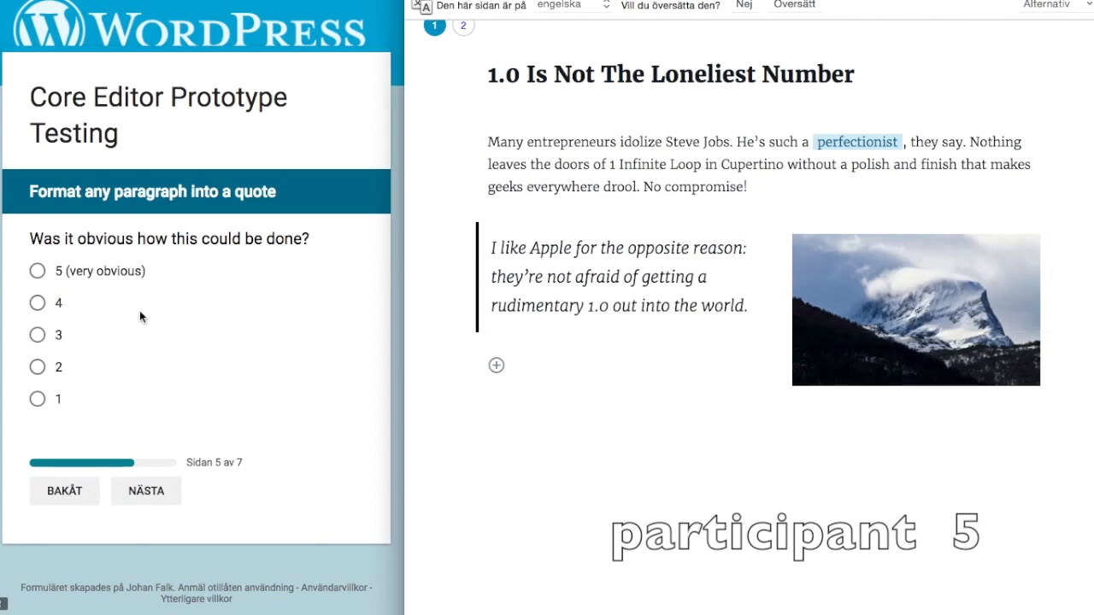
- Rate the quote formatting task 3 for obviousness and continue to the next survey page
left_click(56, 339)
left_click(36, 336)
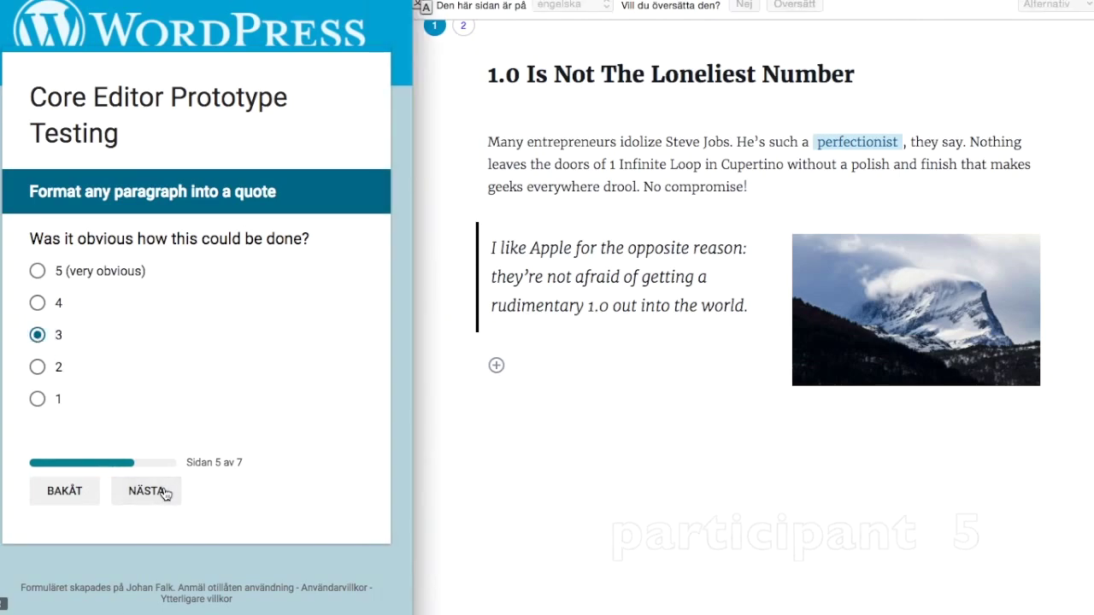
left_click(147, 491)
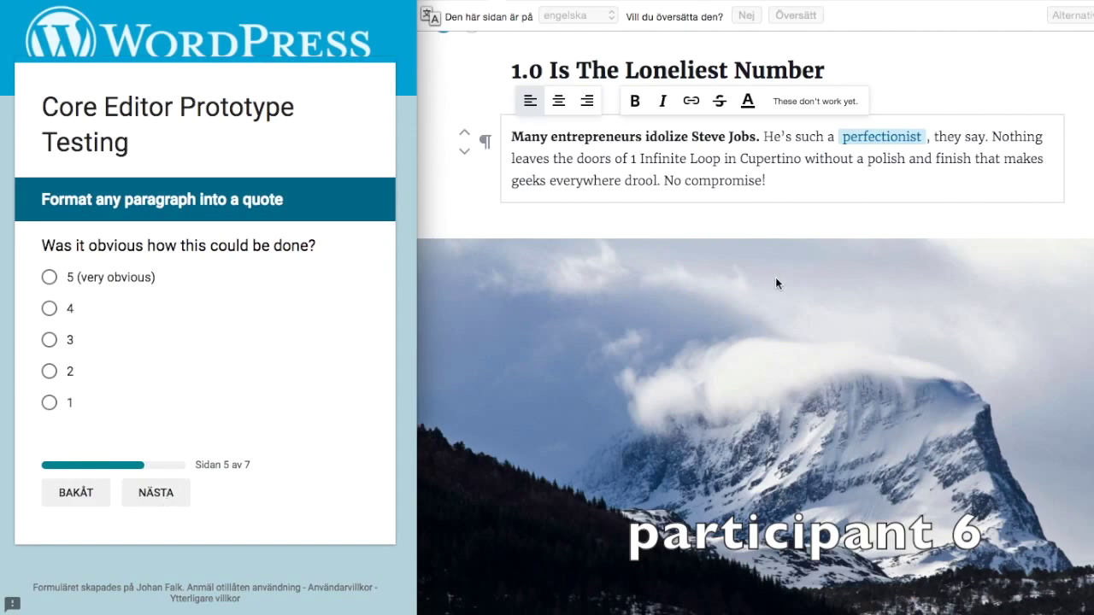
left_click(625, 180)
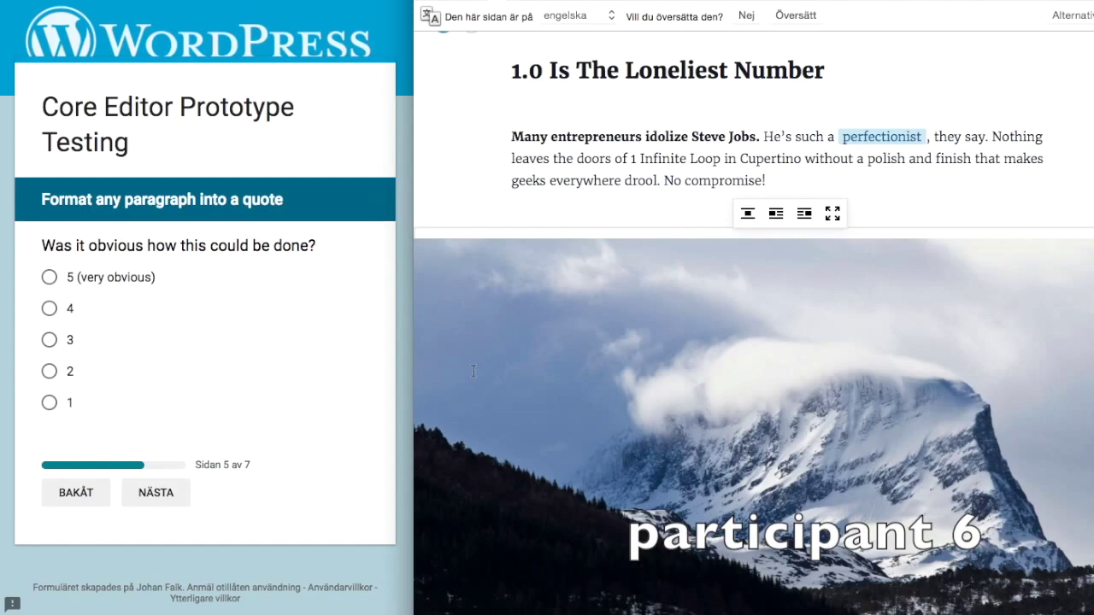
scroll(474, 370, "down", 3)
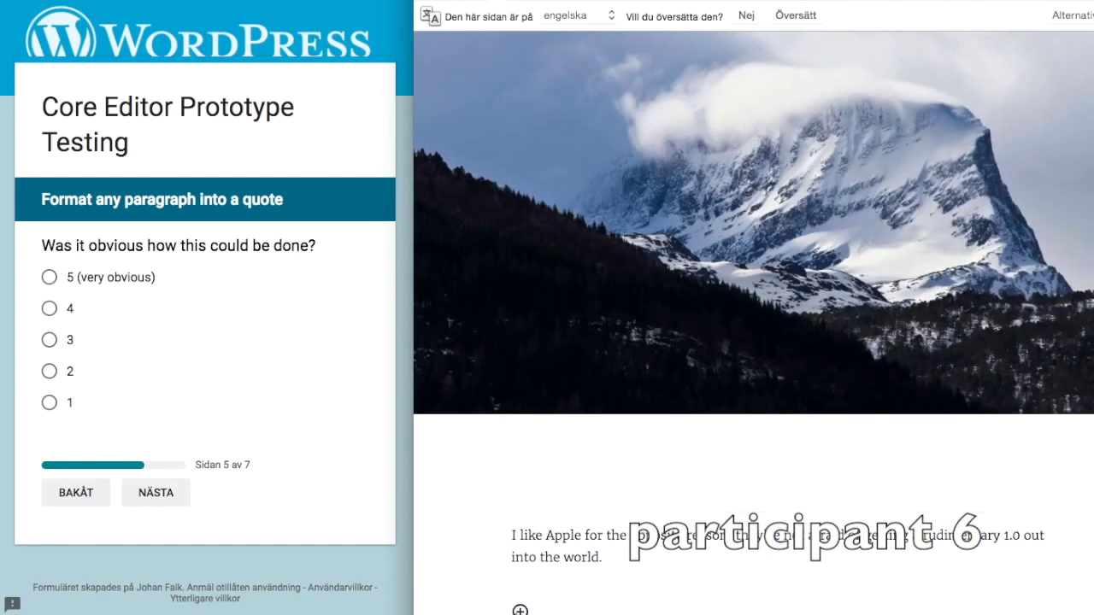
left_click(521, 610)
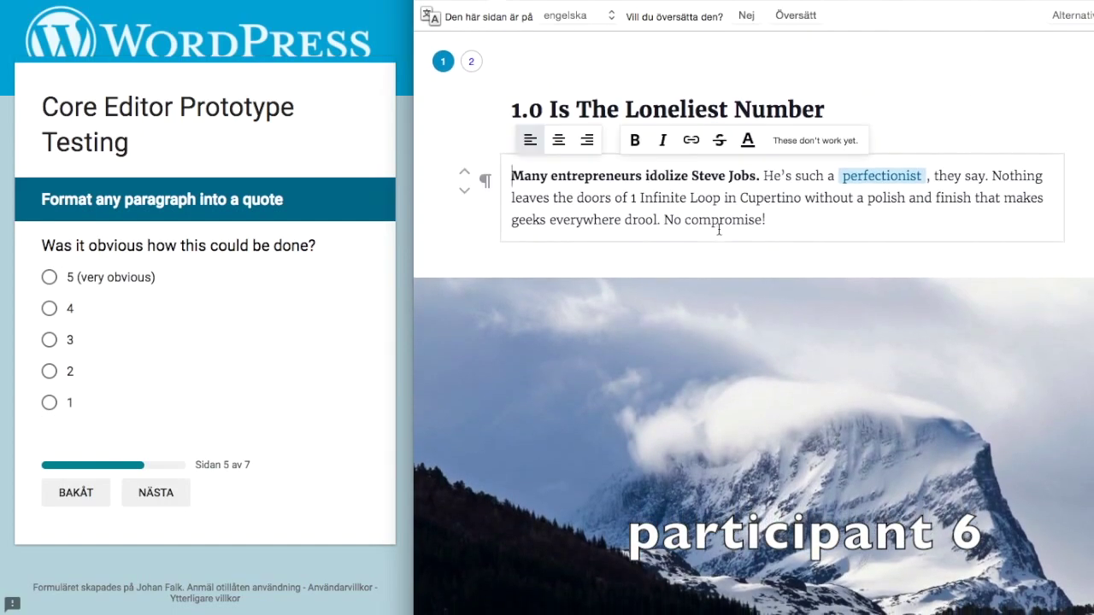
- Enclose the whole first paragraph, from "Many entrepreneurs" to "No compromise!", in straight double quotation marks
type("\"")
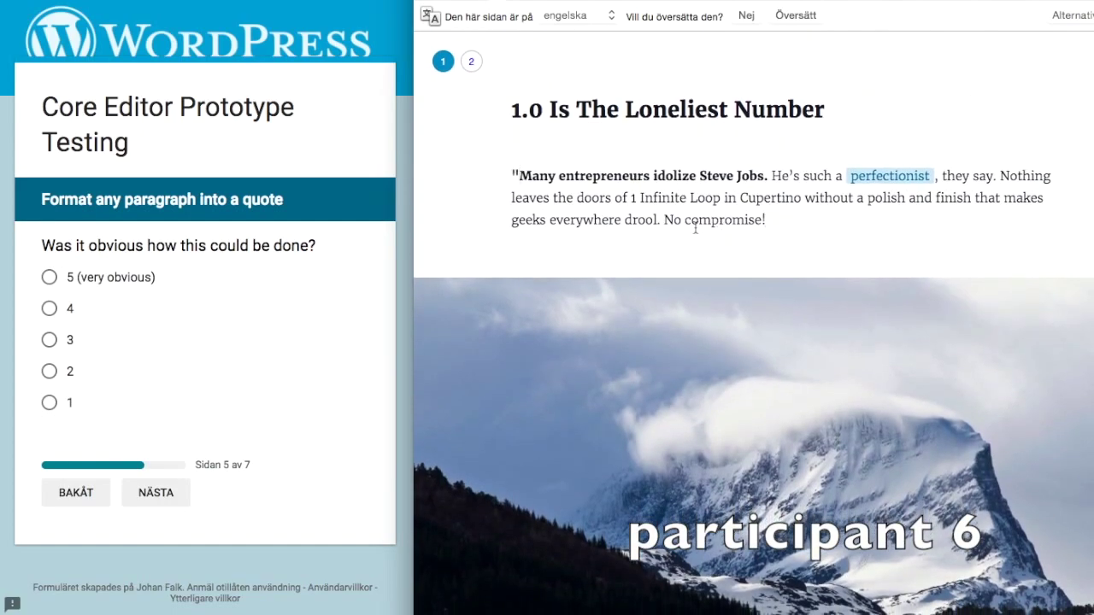
left_click(777, 218)
type("\"")
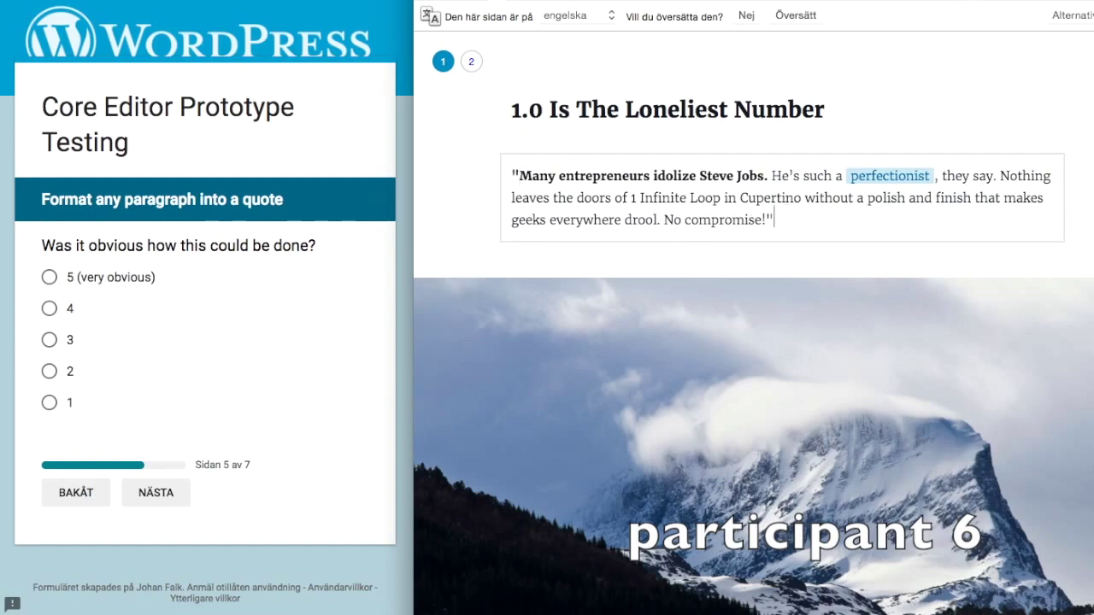
mouse_move(435, 346)
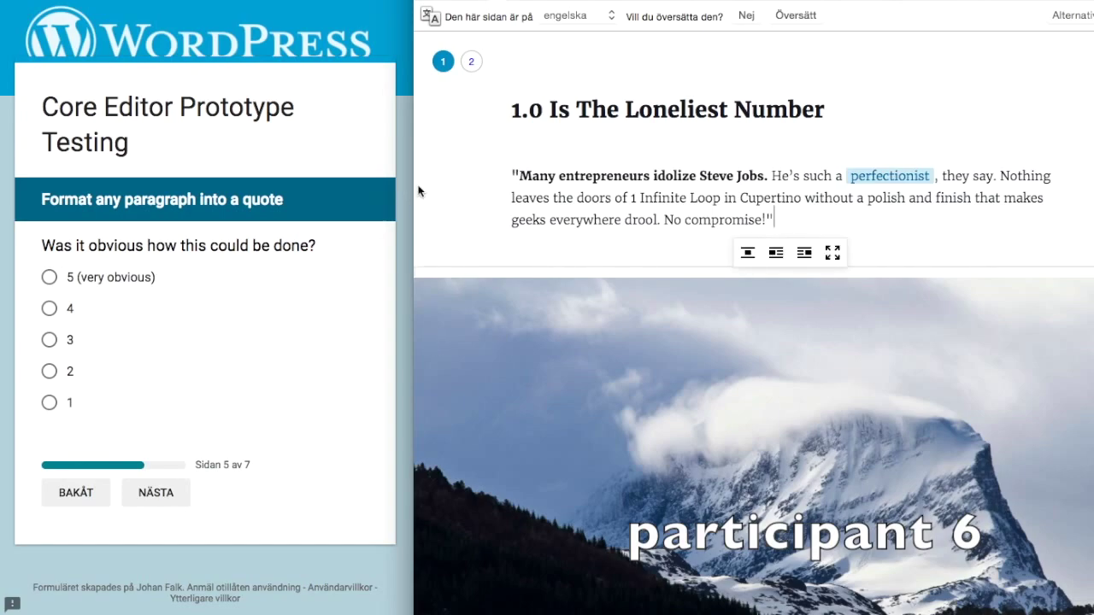
left_click_drag(794, 219, 513, 162)
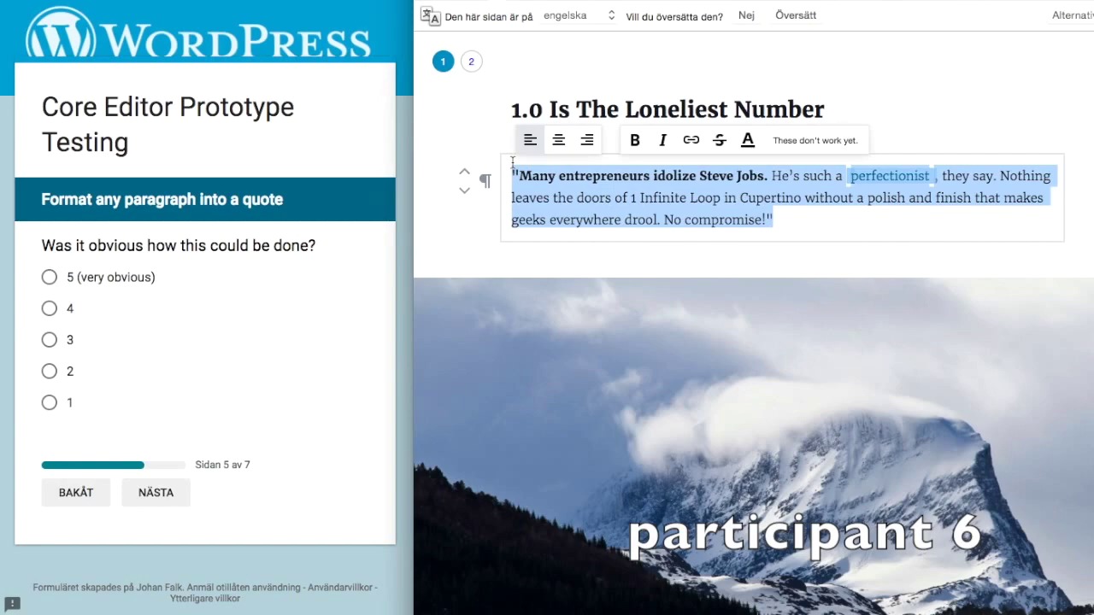
left_click(464, 193)
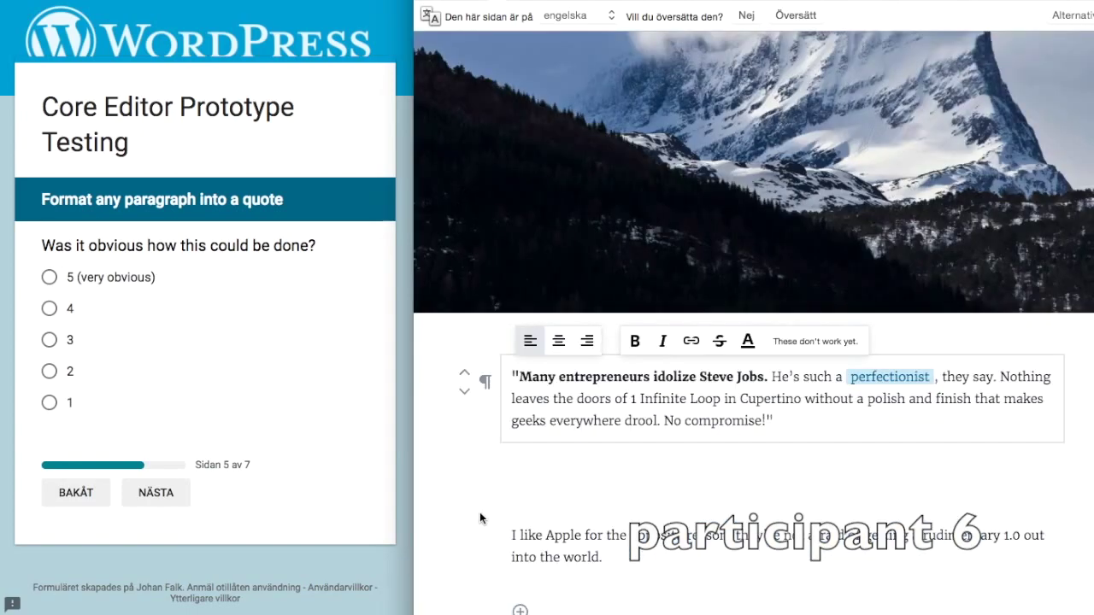
left_click(464, 372)
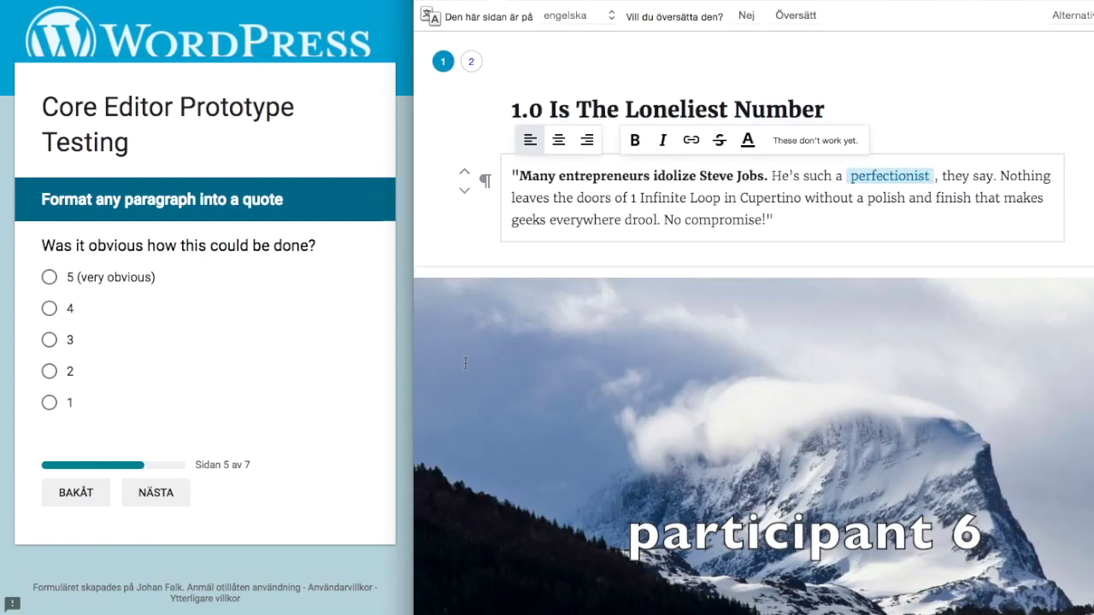
- Change the block type of the paragraph enclosed in quotation marks to Quote
left_click(486, 187)
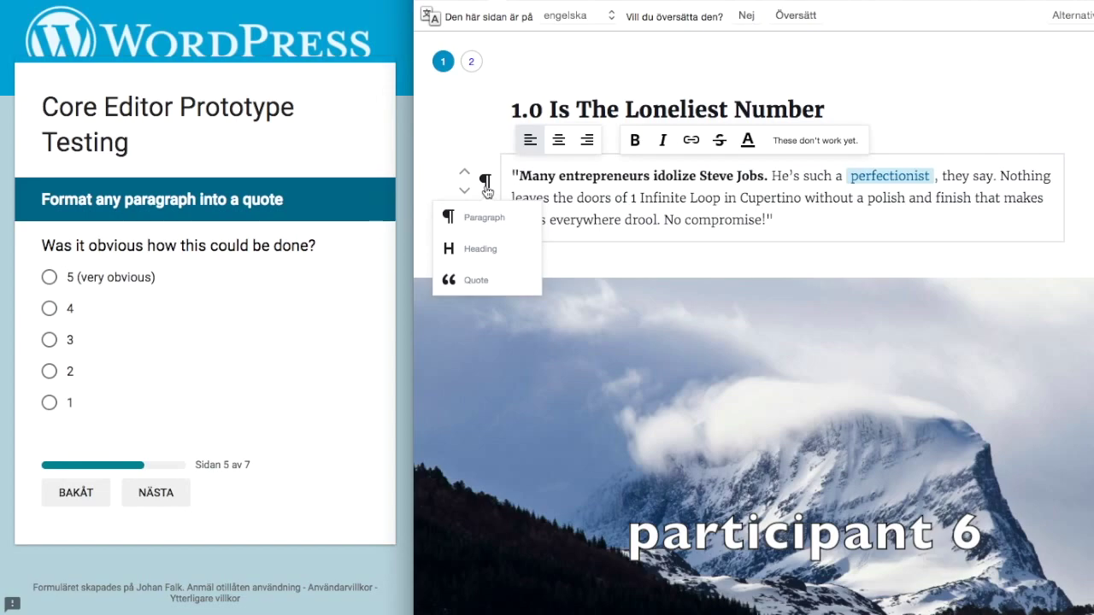
left_click(496, 283)
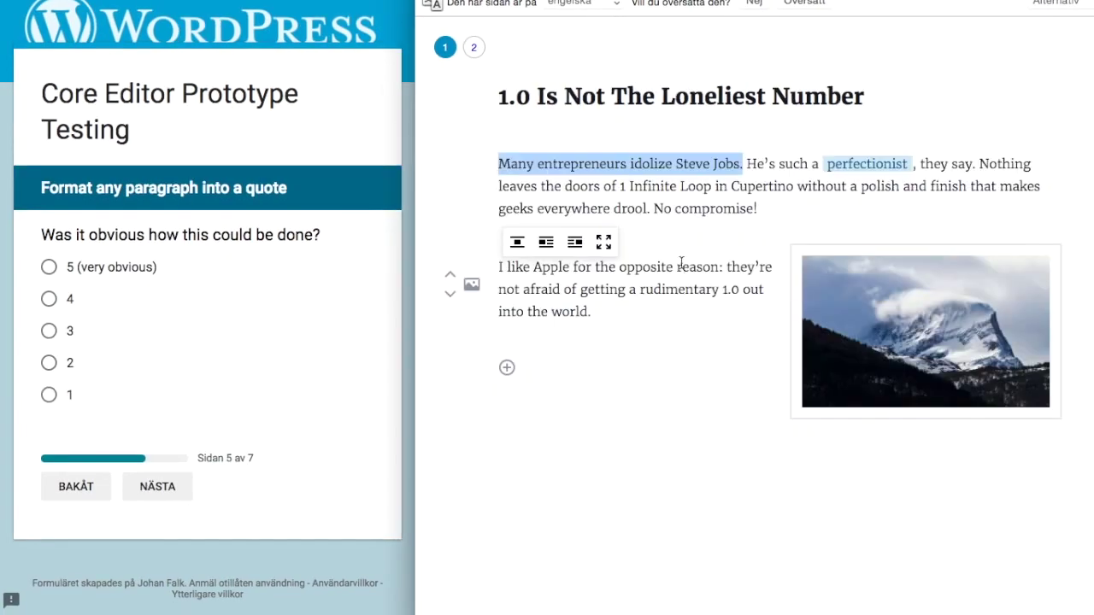
- Highlight the closing words "No compromise!" in the first paragraph and set that block's type to Quote
left_click(733, 207)
double_click(709, 208)
left_click(756, 207)
left_click_drag(756, 207, 657, 212)
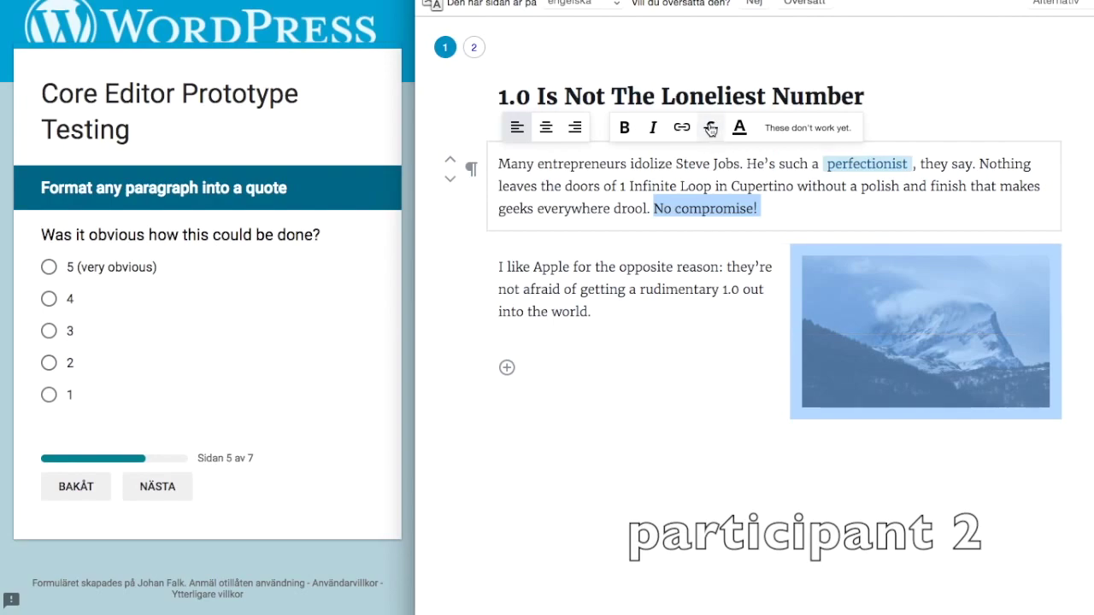
left_click(472, 172)
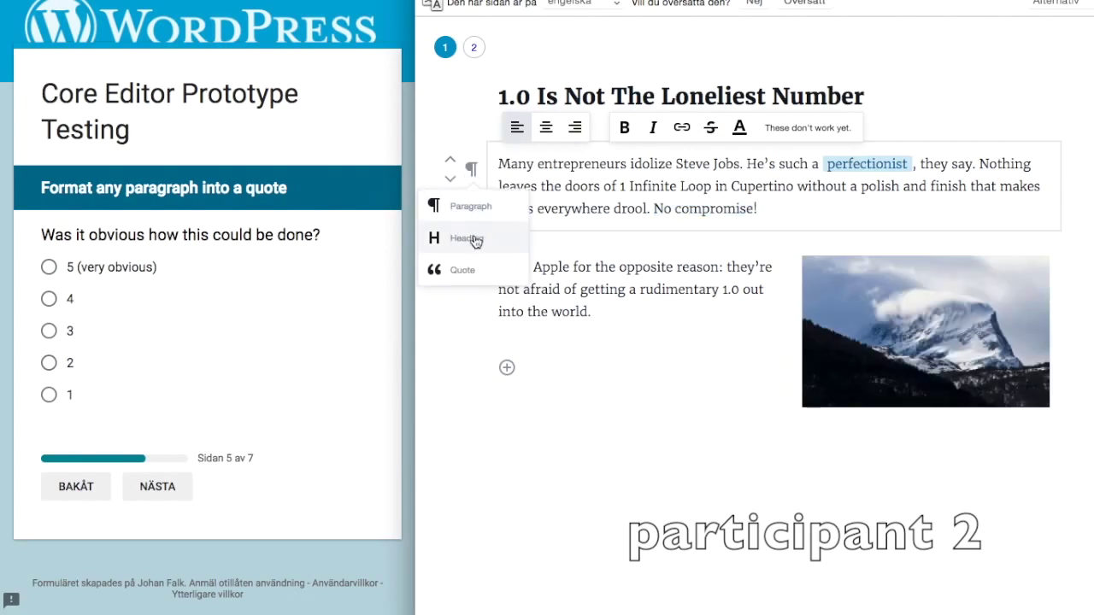
left_click(472, 272)
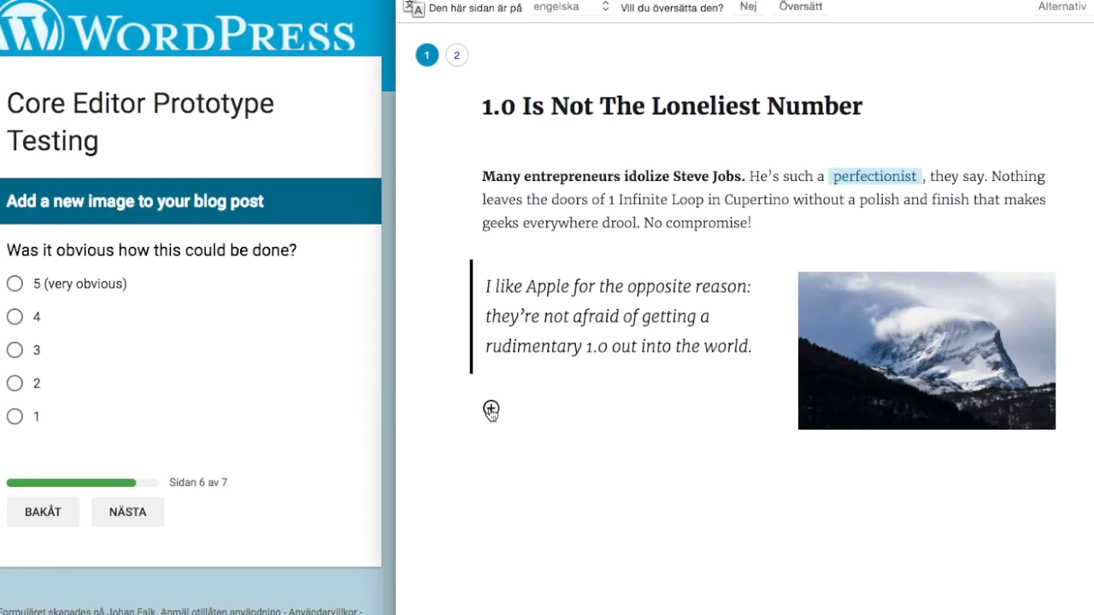
- Check the block types that can be added below the quote, and rate the new-image task 4
left_click(492, 409)
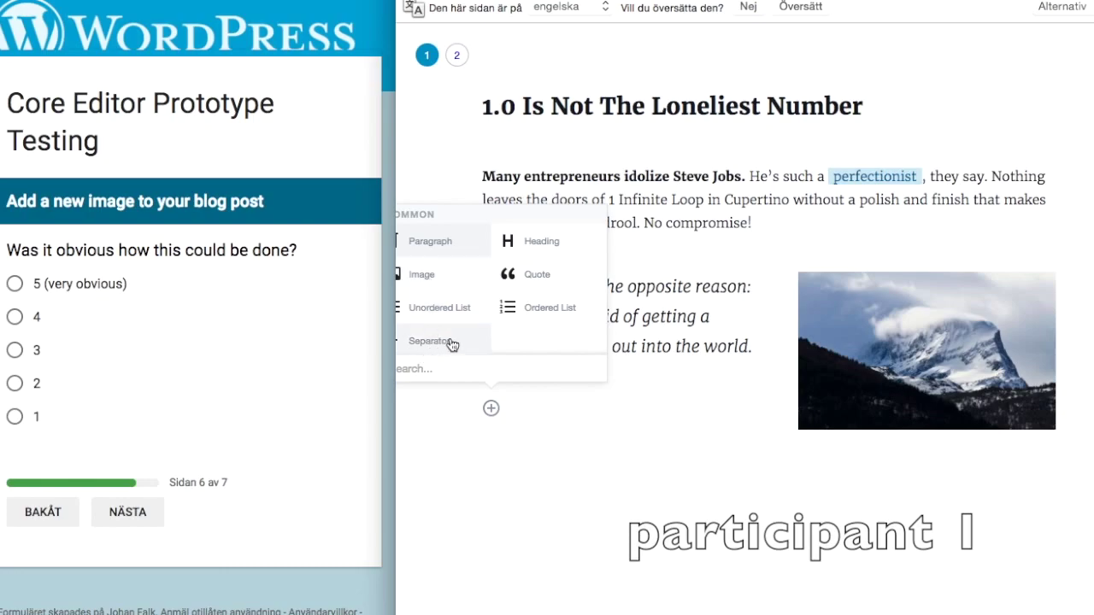
left_click(530, 410)
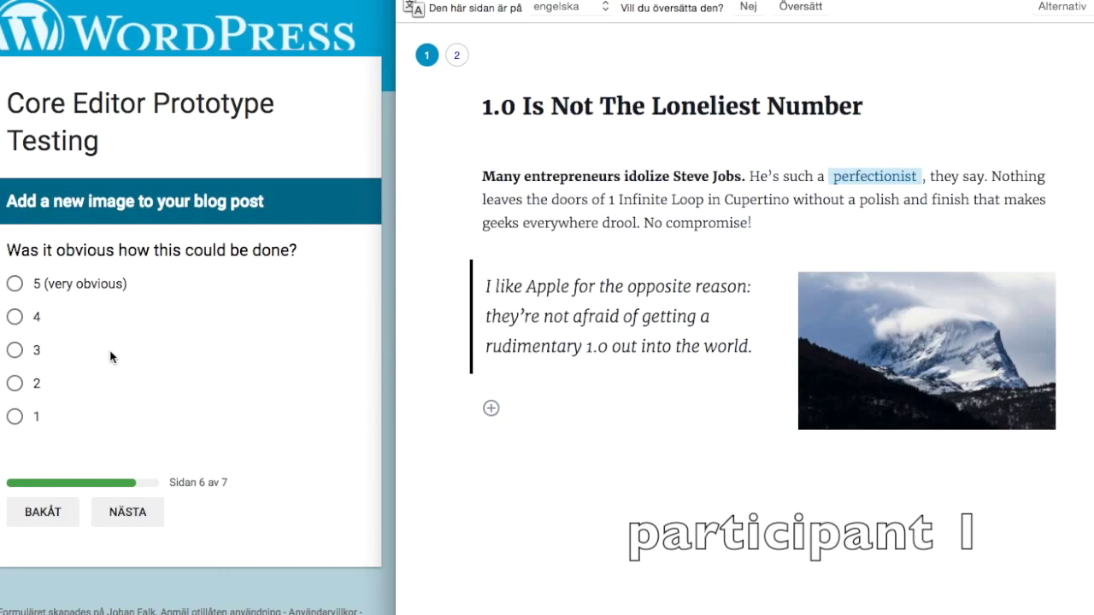
left_click(15, 317)
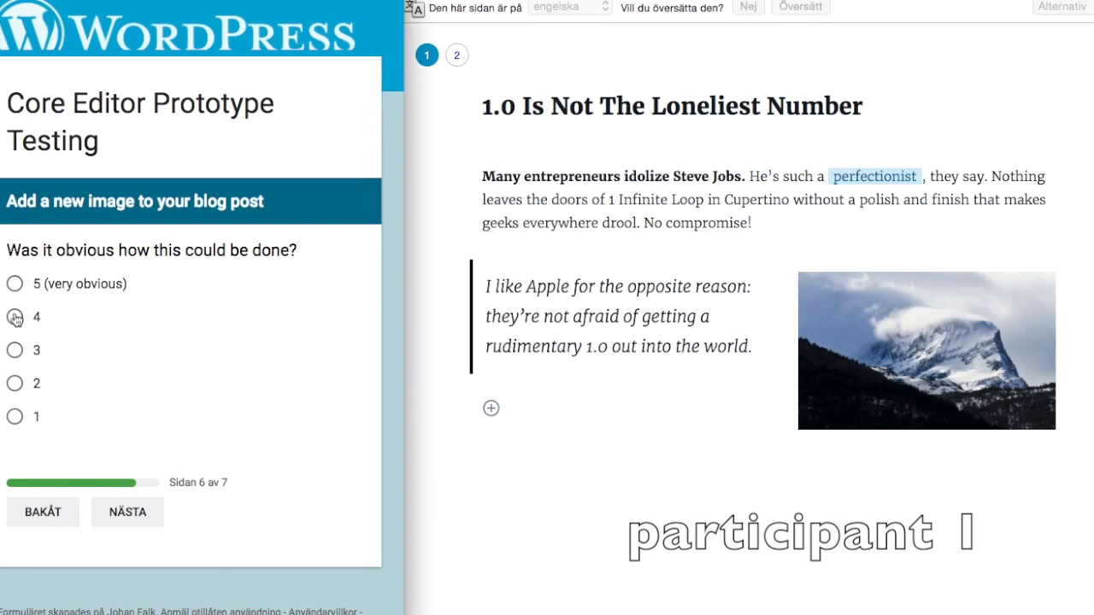
right_click(107, 512)
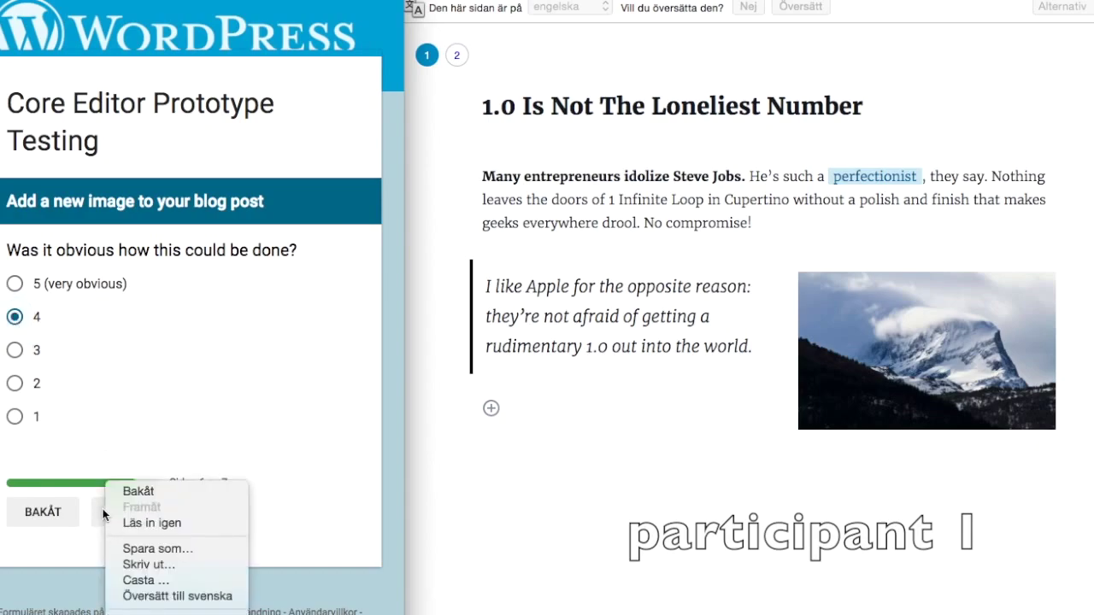
left_click(111, 511)
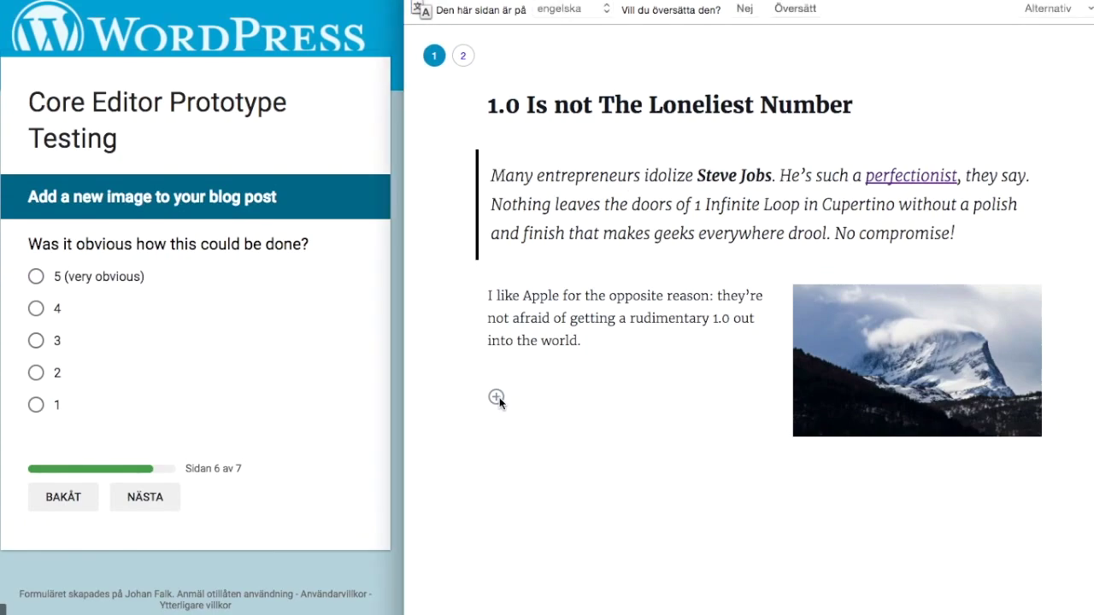
- Open the options for adding a block below the last paragraph and rate the new-image task 5 (very obvious)
left_click(496, 399)
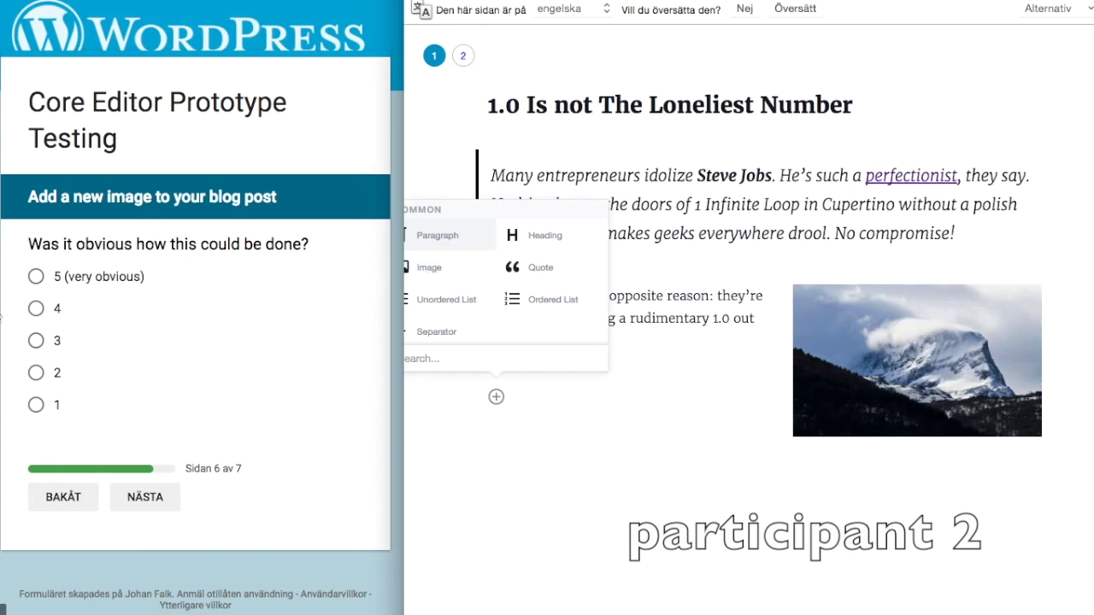
left_click(36, 278)
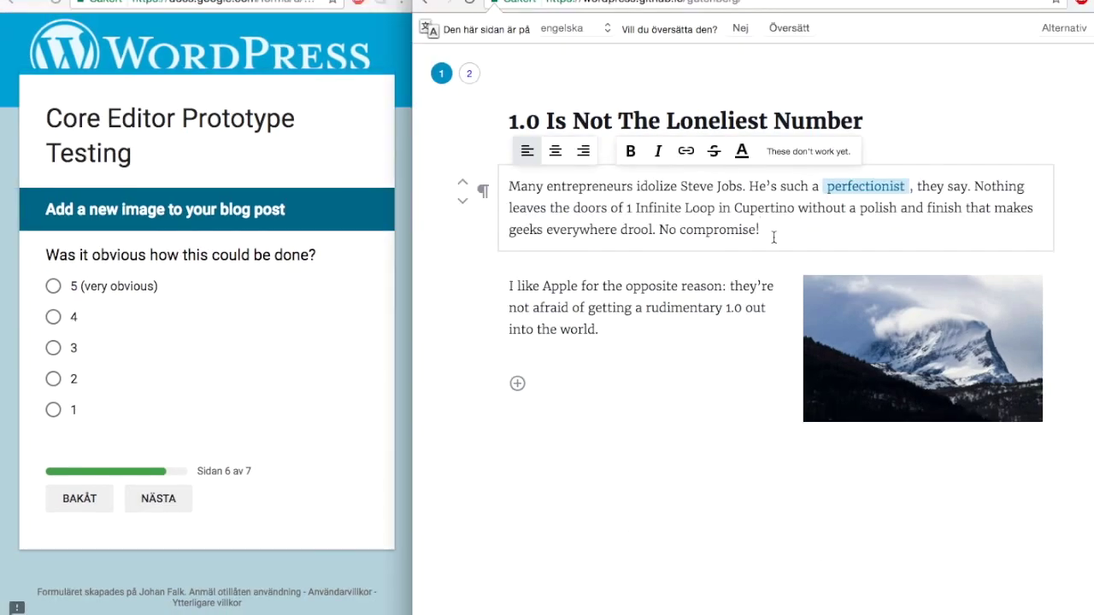
- Insert one empty paragraph between the first paragraph and the "I like Apple" paragraph
key("Return")
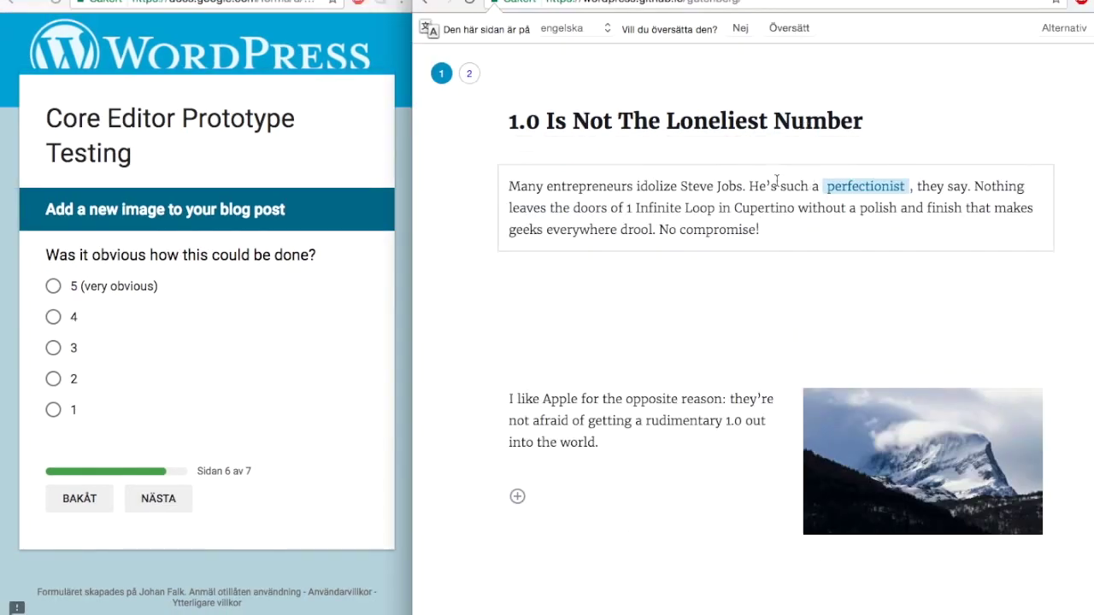
key("BackSpace")
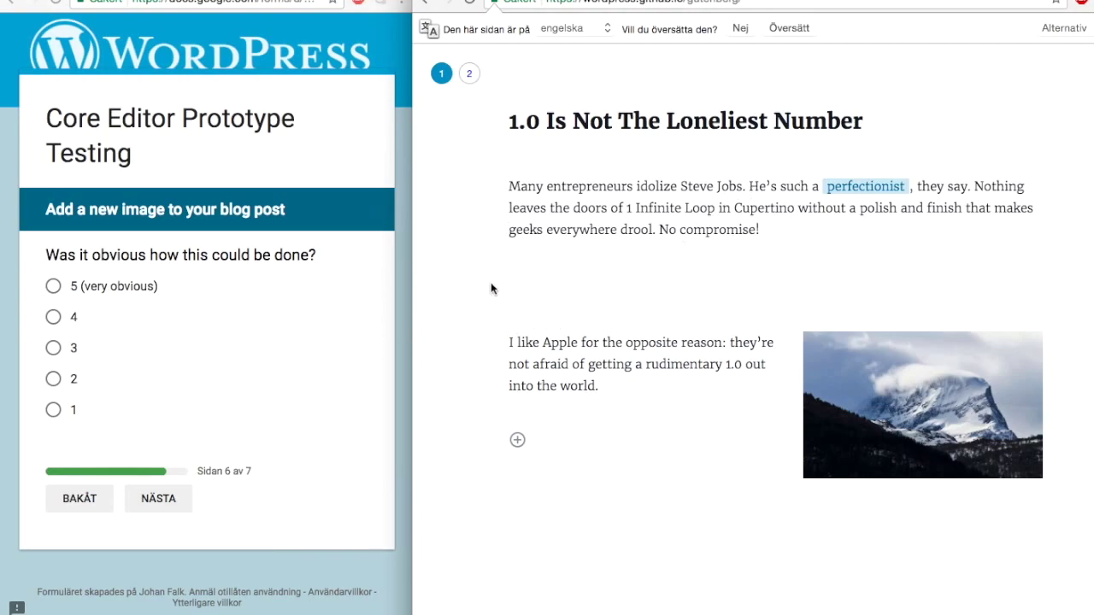
- Check the block types that can be added below the last paragraph, with the empty paragraph selected as the intended insertion point
left_click(518, 442)
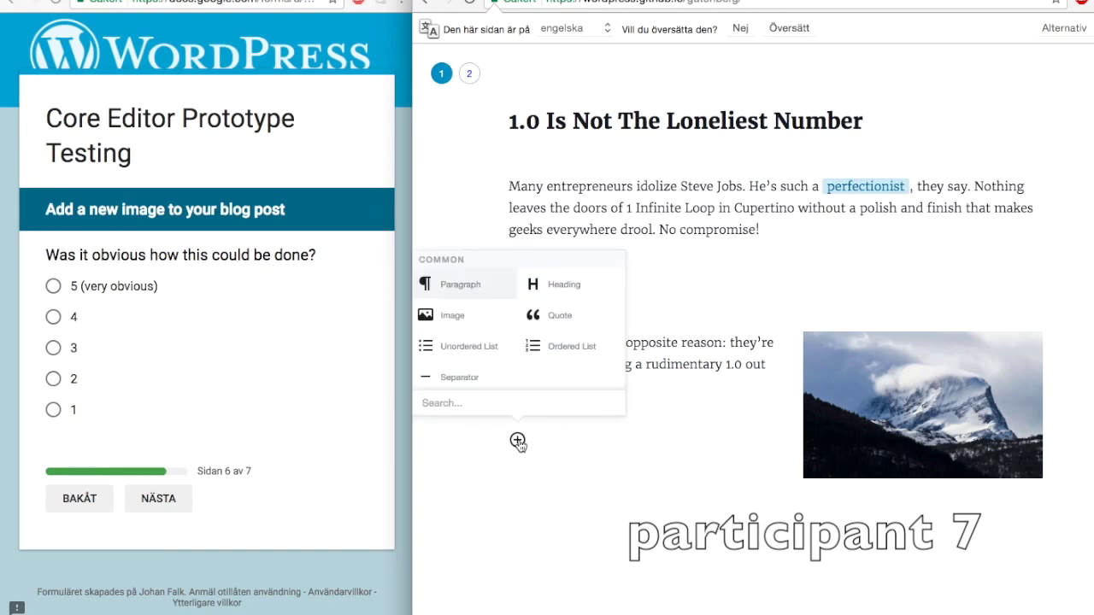
left_click(567, 447)
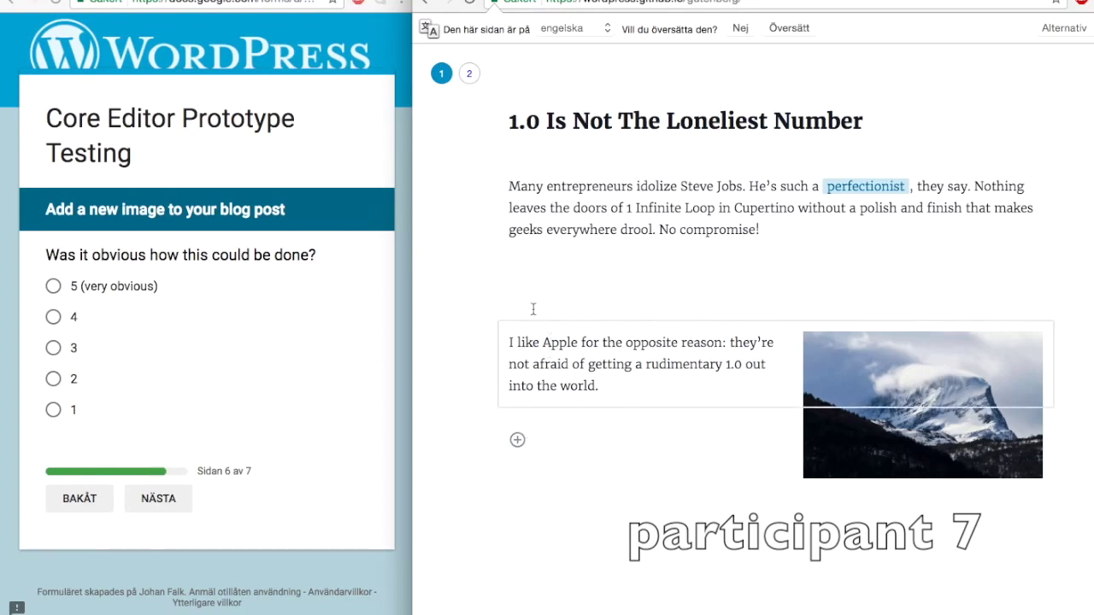
left_click(531, 280)
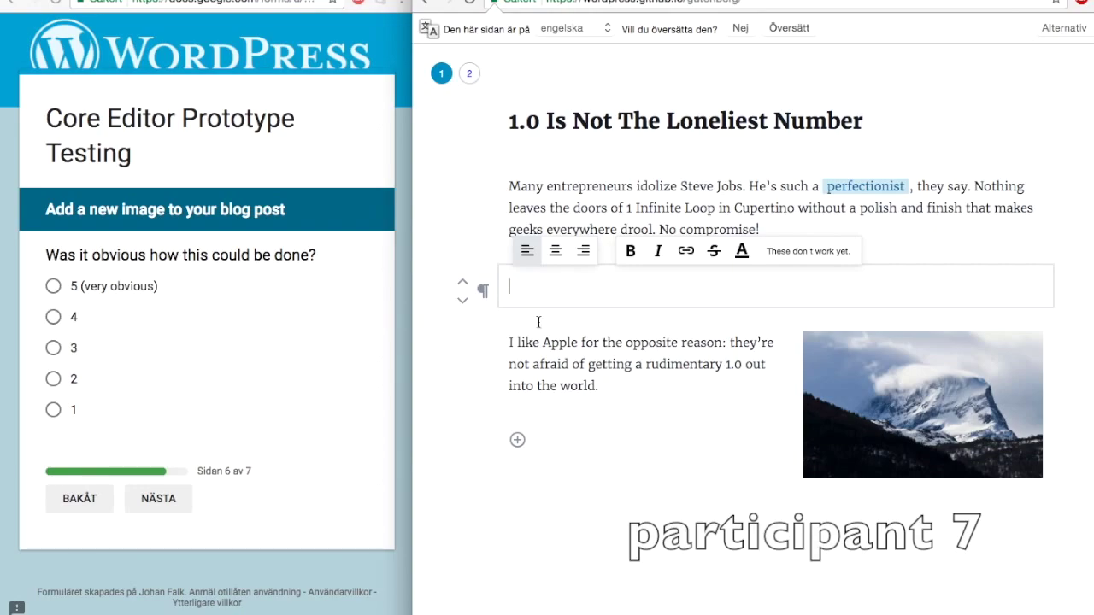
left_click(517, 441)
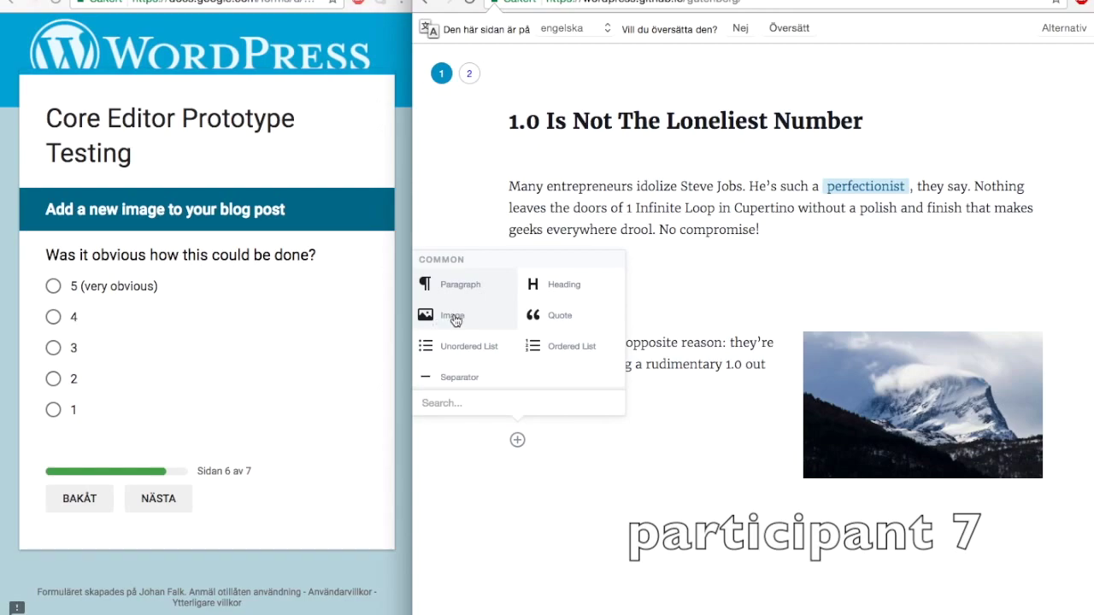
left_click(542, 442)
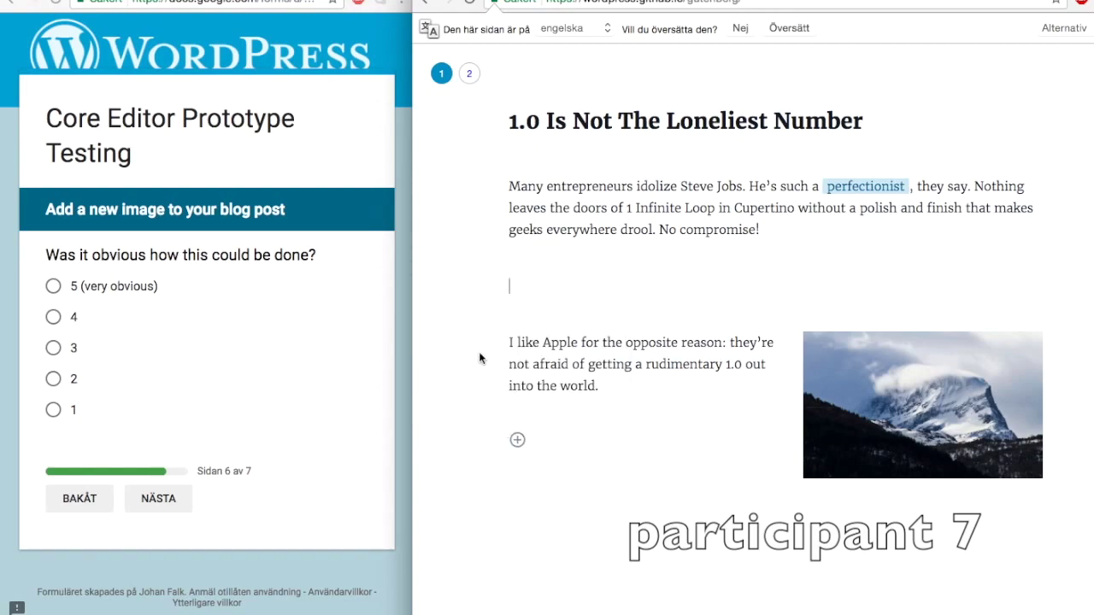
left_click(512, 344)
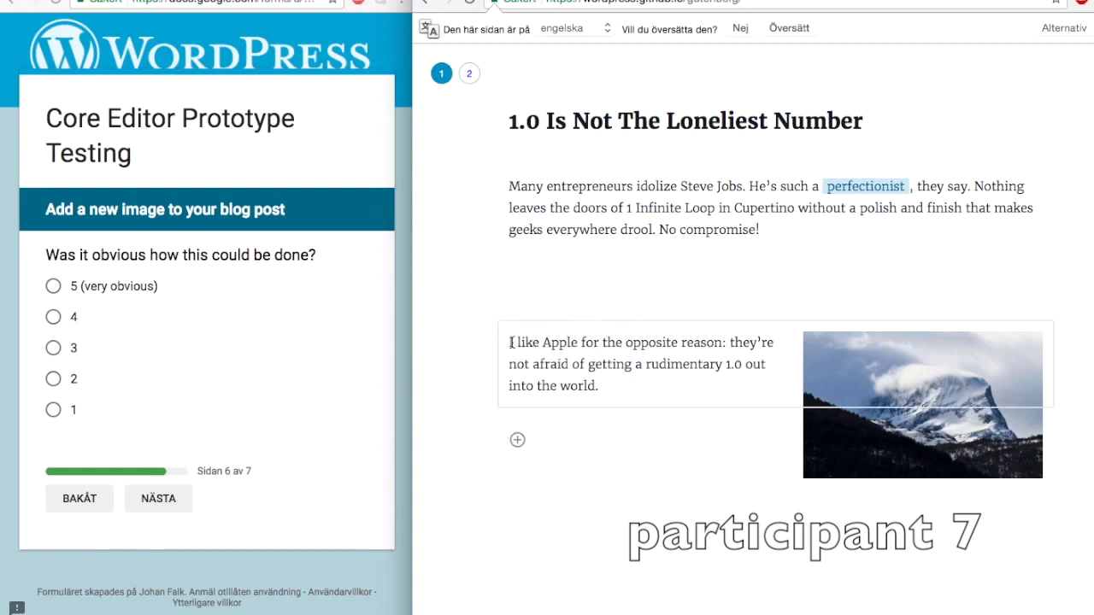
- Move the mountain image up above the first paragraph and back down beside the "I like Apple" paragraph
left_click(842, 425)
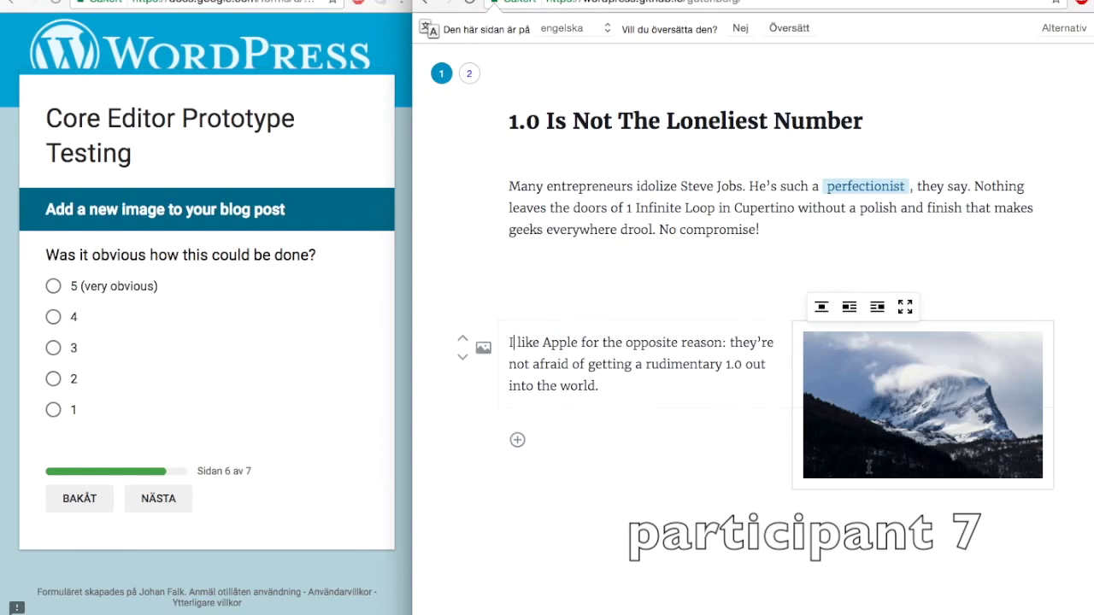
left_click(462, 339)
left_click(462, 282)
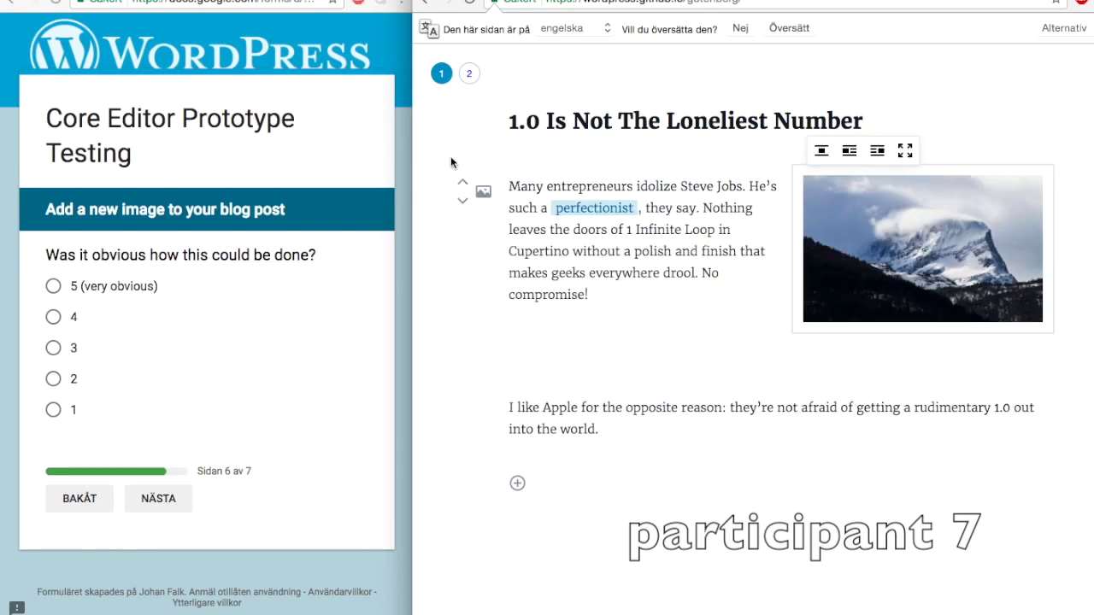
left_click(462, 202)
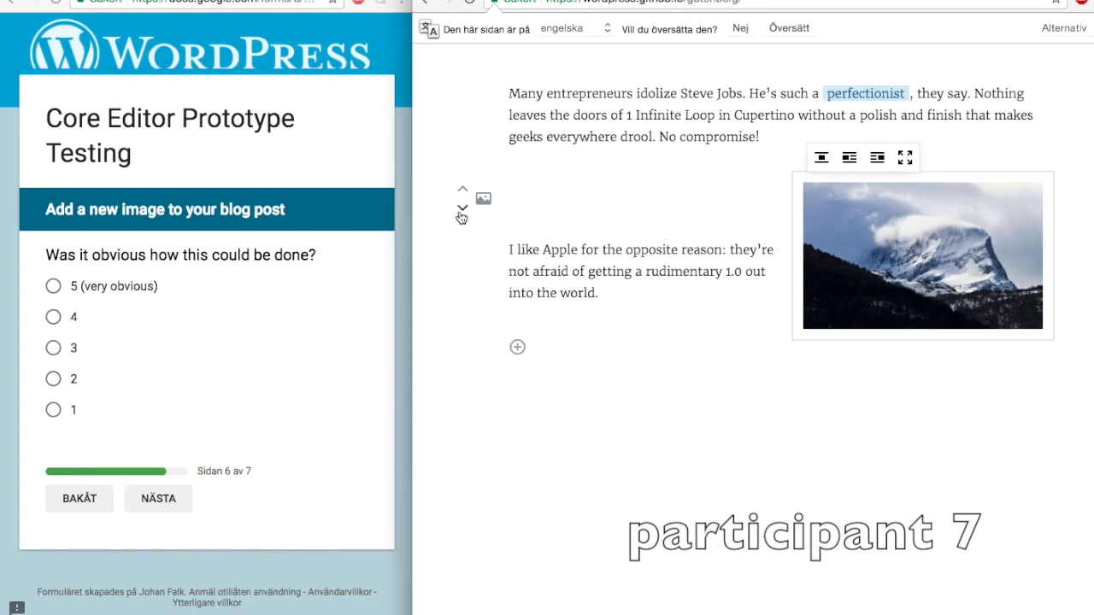
left_click(461, 209)
left_click(341, 293)
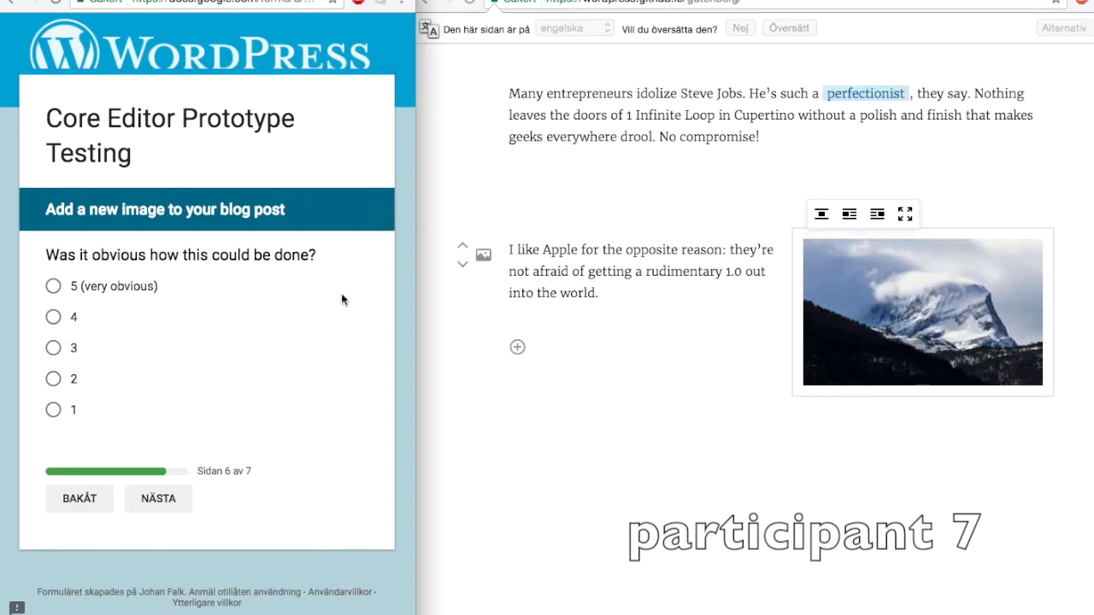
- Move the mountain image up and down past the first and empty paragraphs, ending directly below the first paragraph
left_click(462, 248)
left_click(463, 247)
left_click(462, 249)
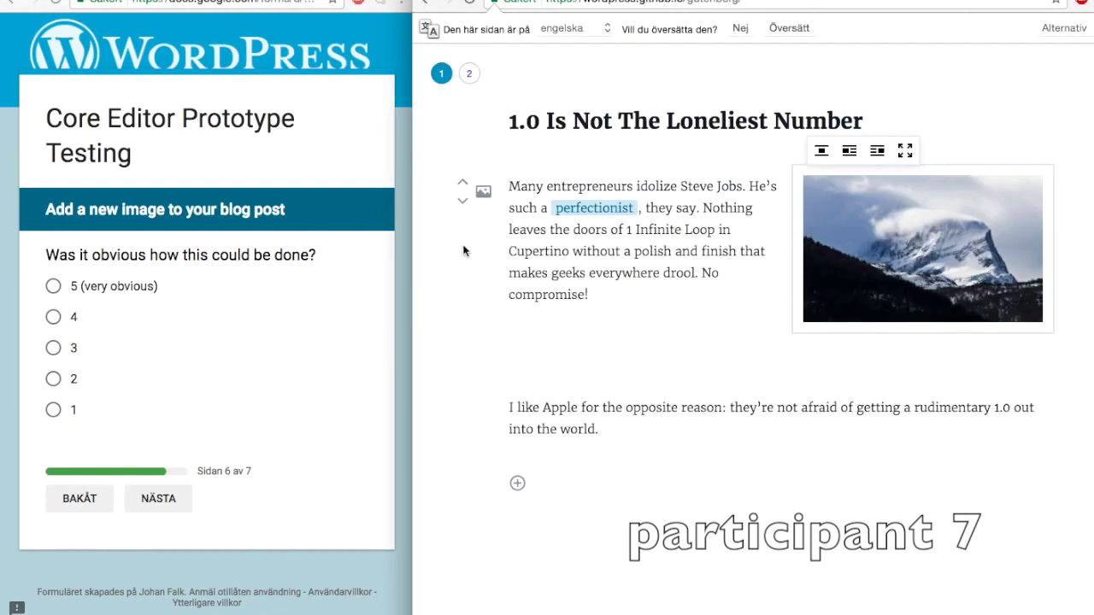
left_click(464, 209)
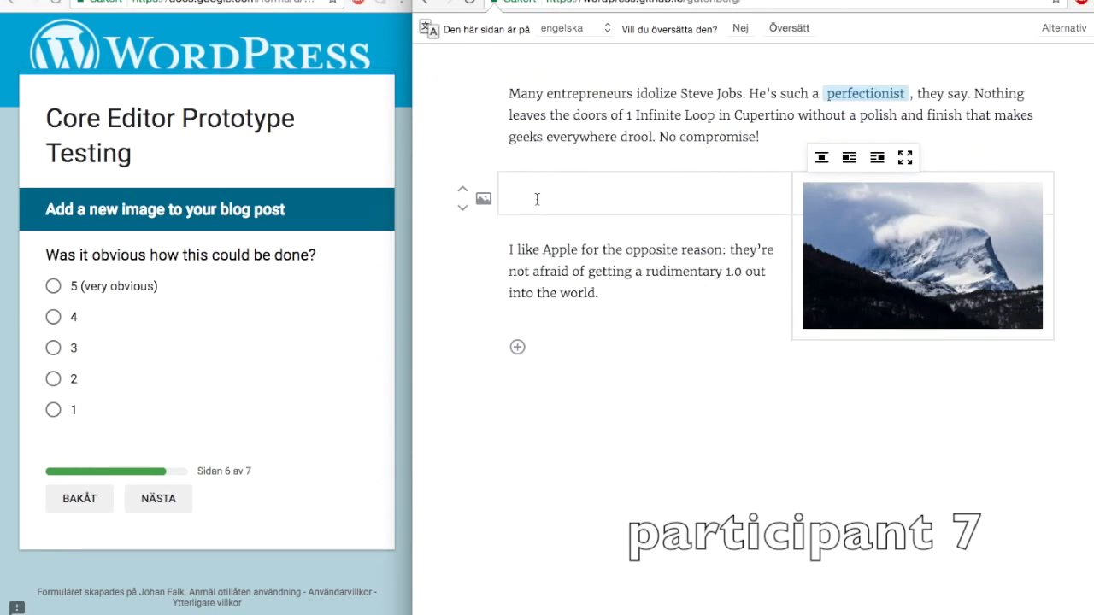
left_click(462, 189)
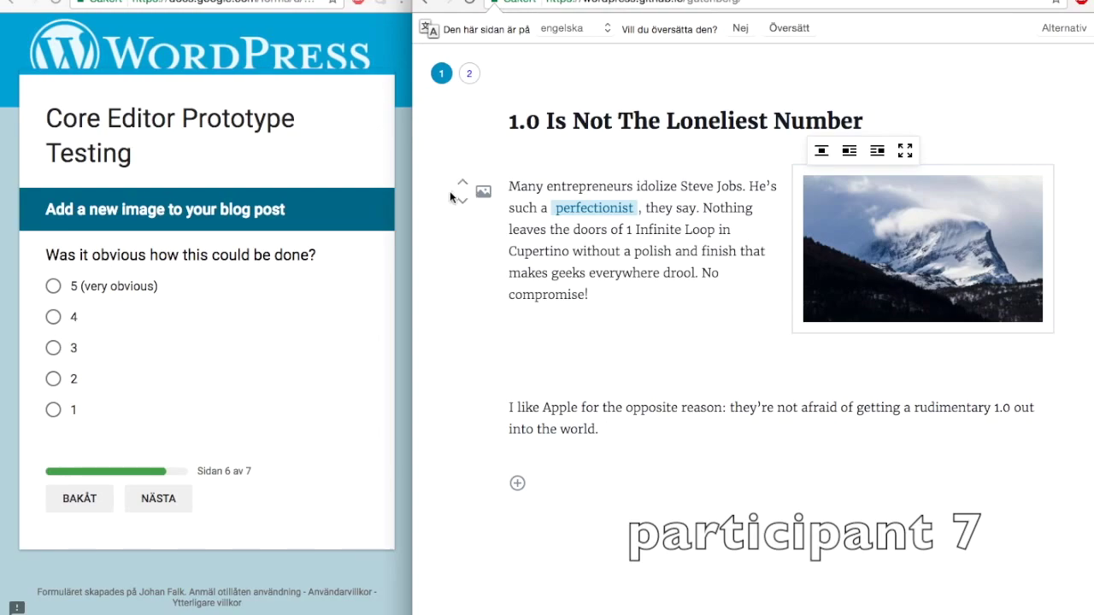
left_click(461, 201)
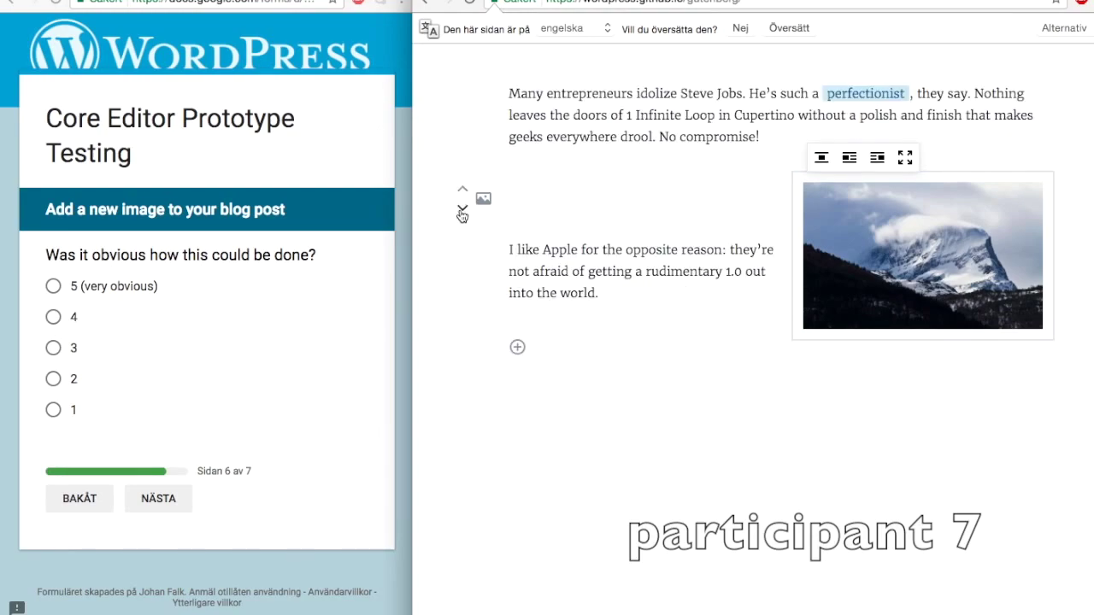
left_click(461, 210)
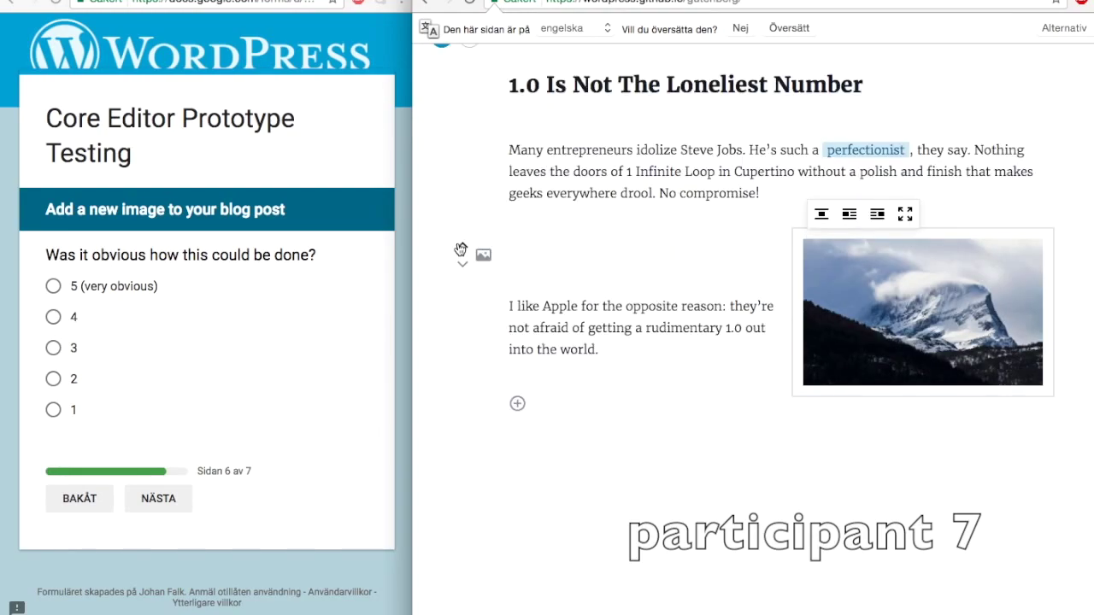
left_click(460, 249)
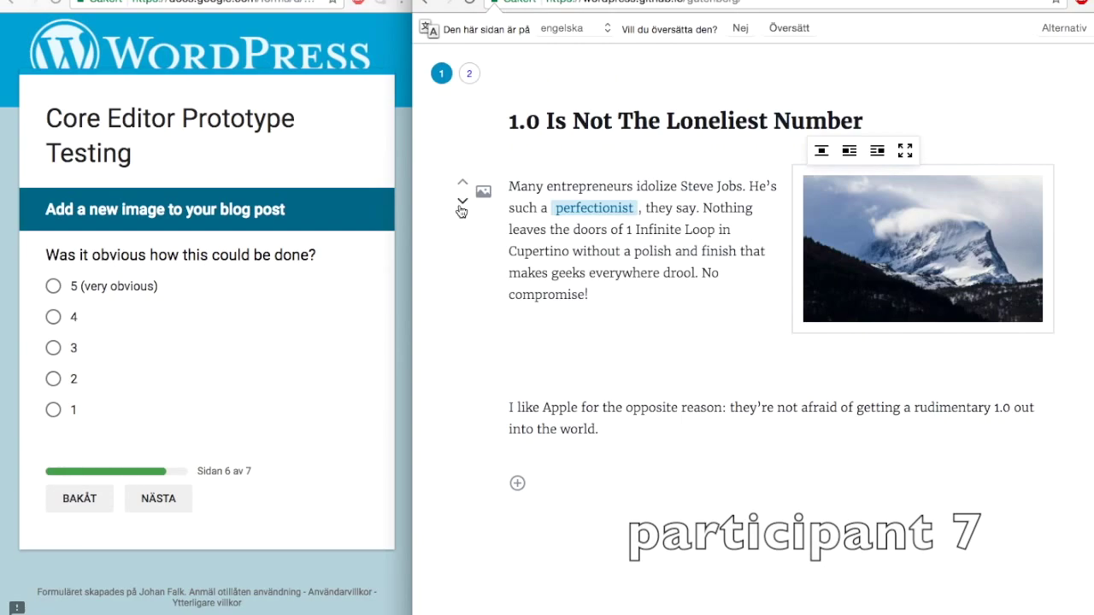
left_click(462, 202)
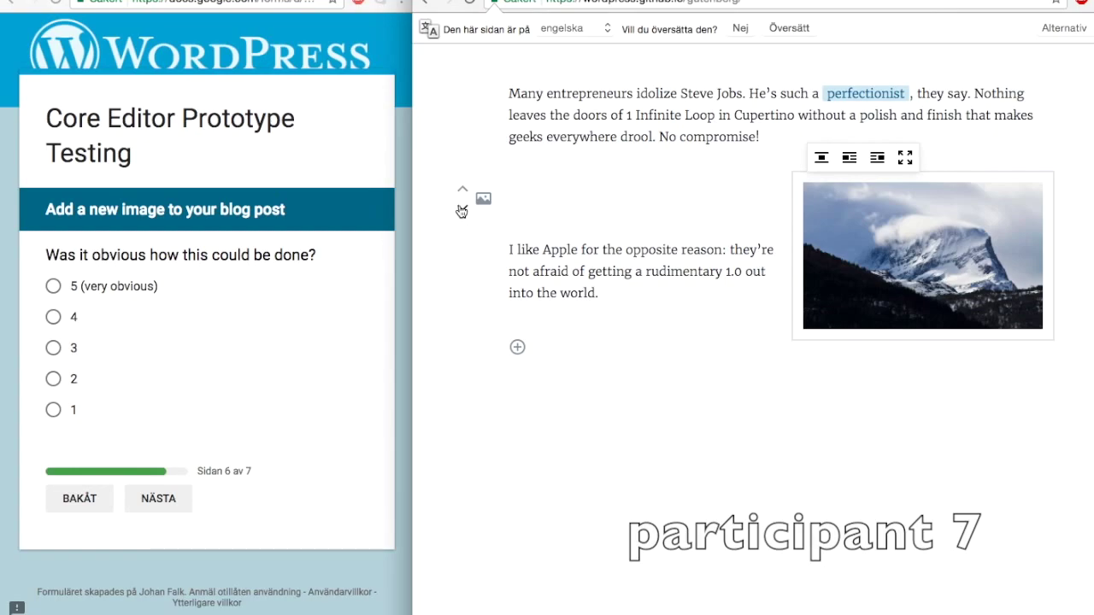
left_click(464, 189)
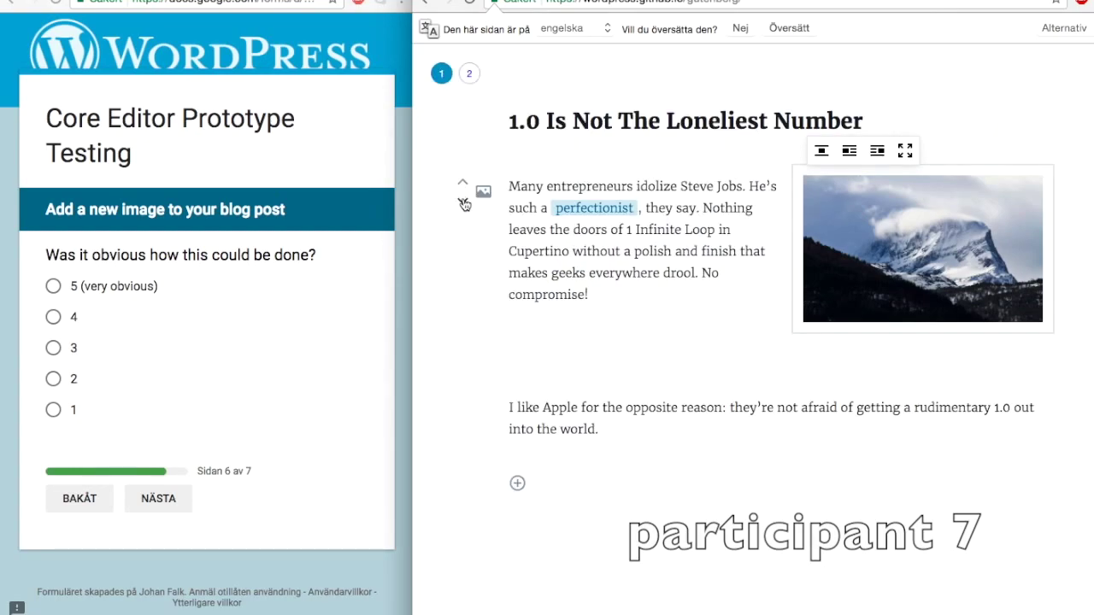
left_click(462, 205)
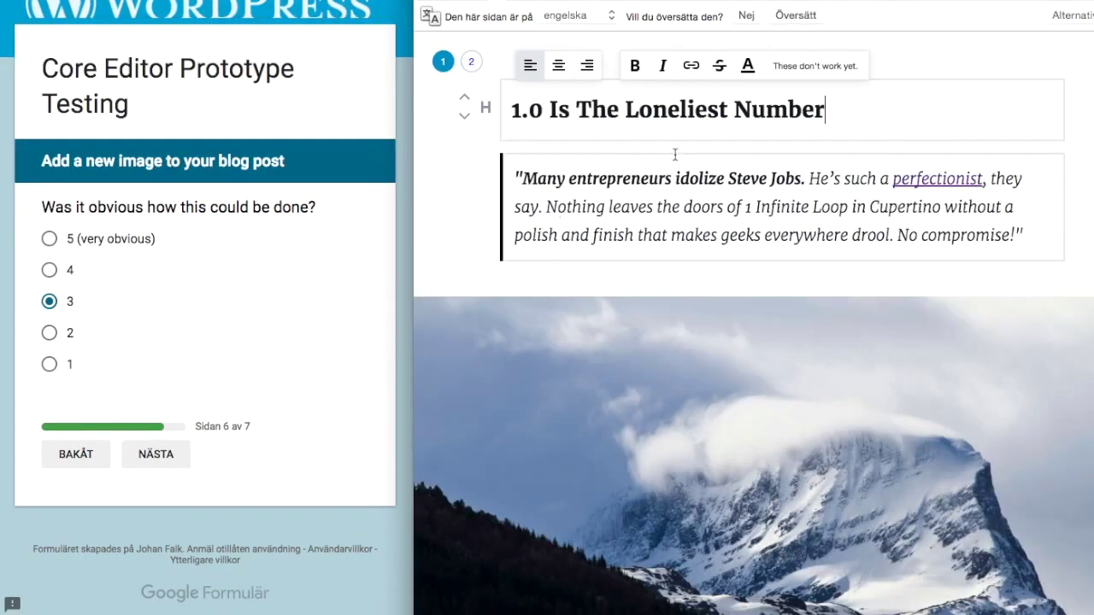
- Look over the post around the quote and the full-width image, rate the new-image task 2, and continue the survey
left_click(608, 179)
left_click(589, 280)
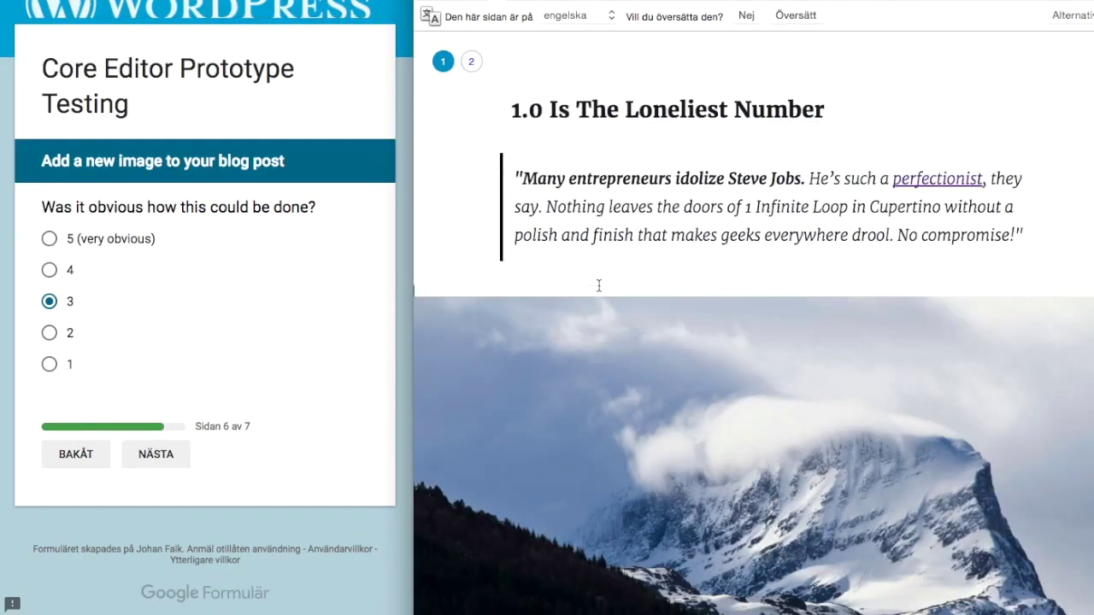
scroll(556, 445, "down", 5)
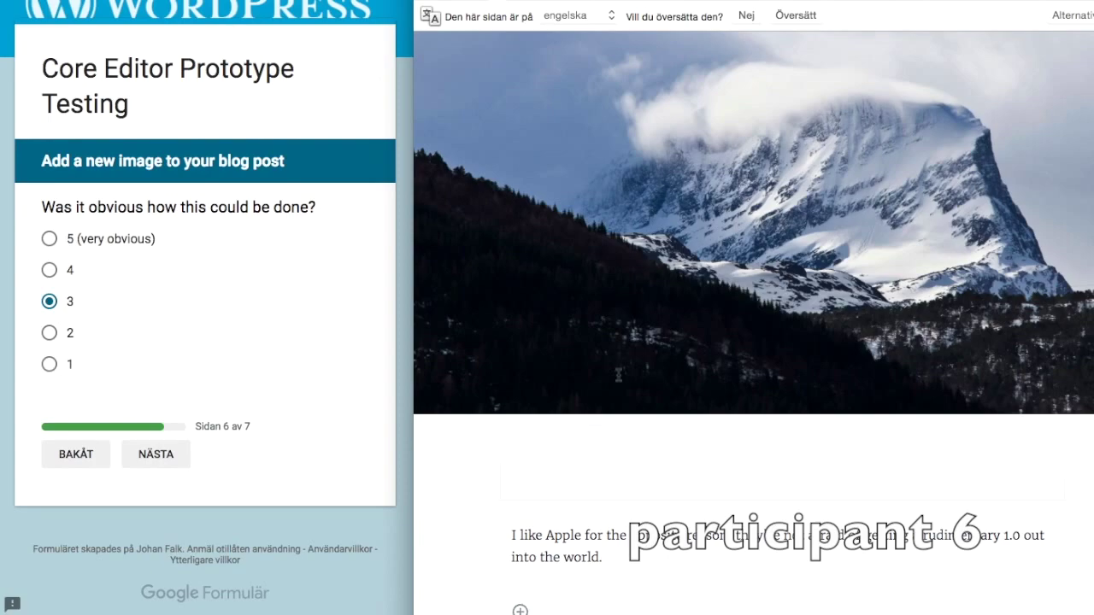
left_click(213, 261)
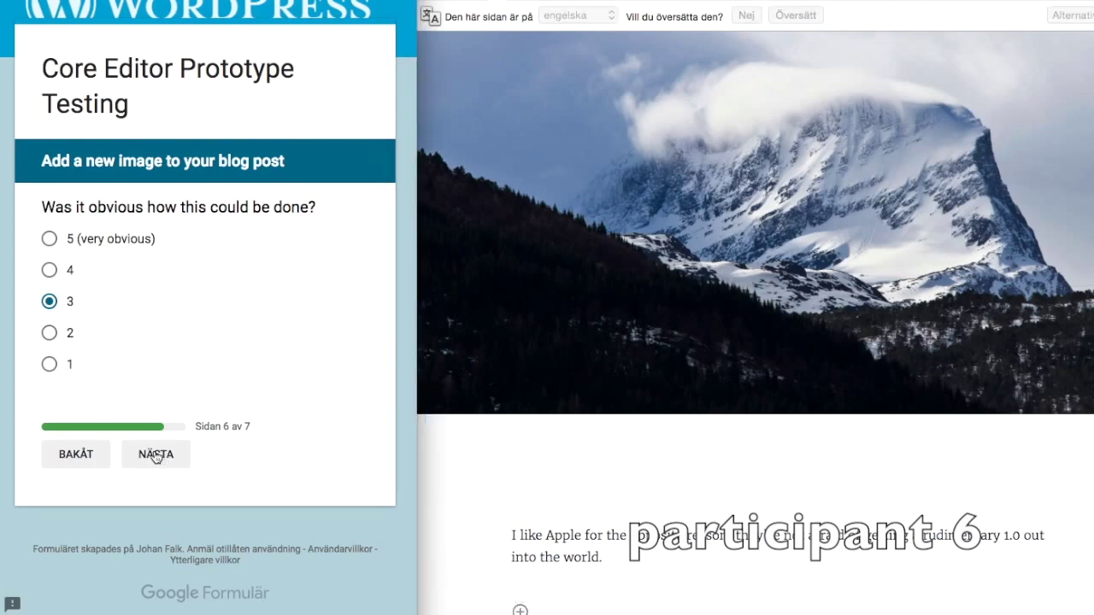
left_click(49, 334)
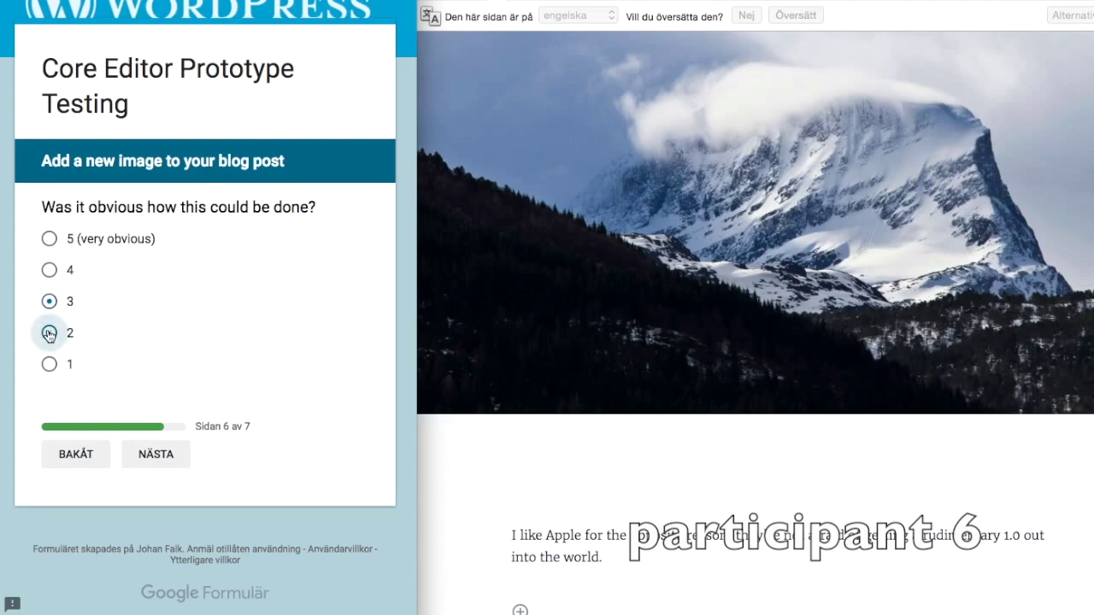
left_click(171, 456)
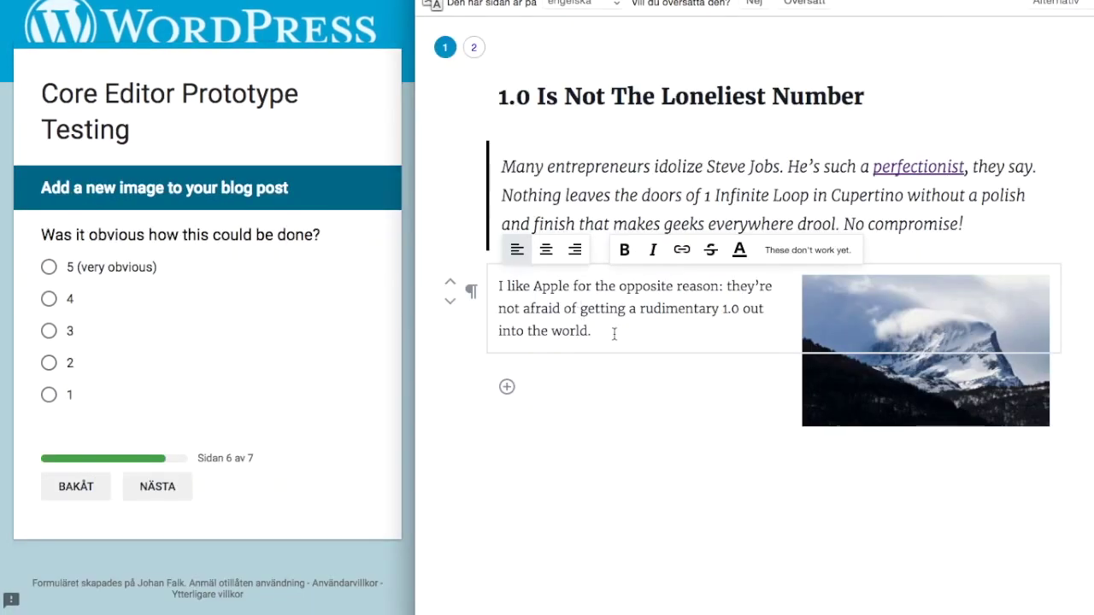
- Insert an empty paragraph below the "I like Apple" paragraph and check the block types that can be added beneath it
key("Return")
left_click(607, 328)
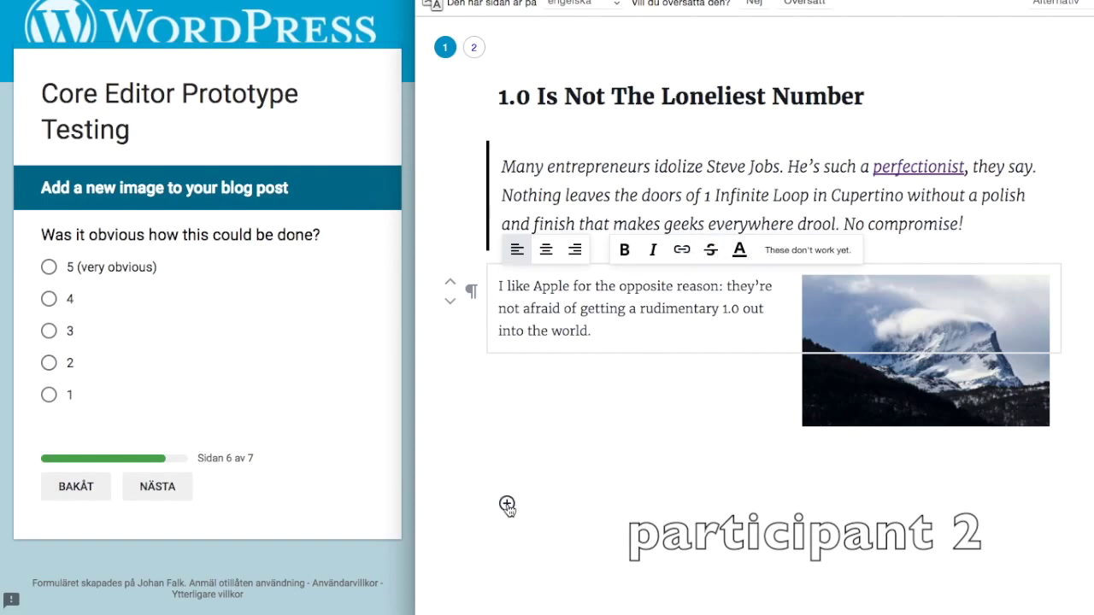
left_click(507, 505)
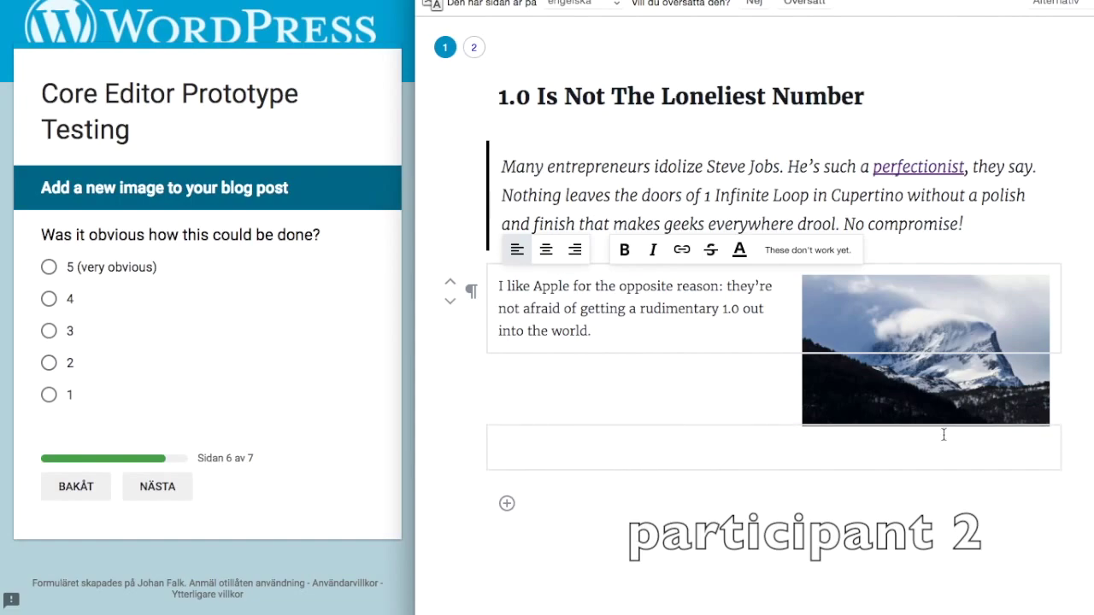
left_click(507, 504)
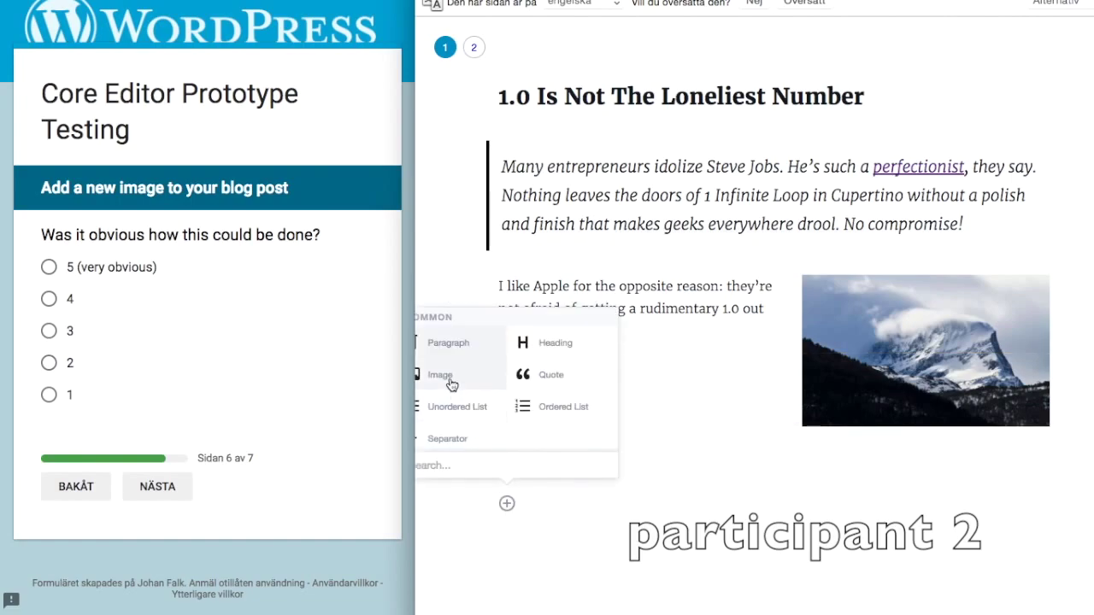
left_click(727, 433)
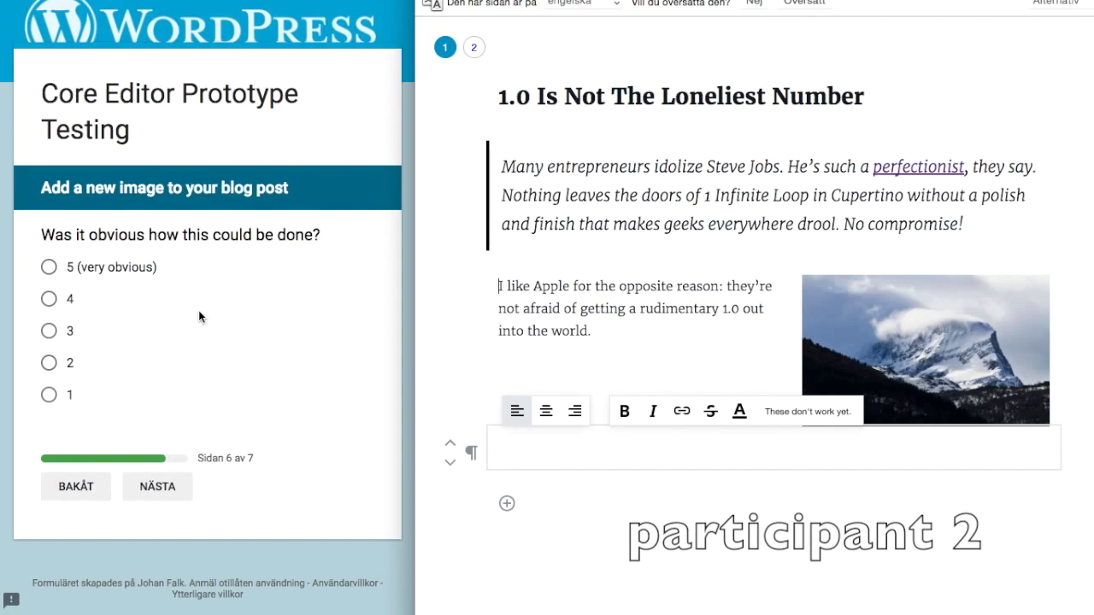
left_click(661, 509)
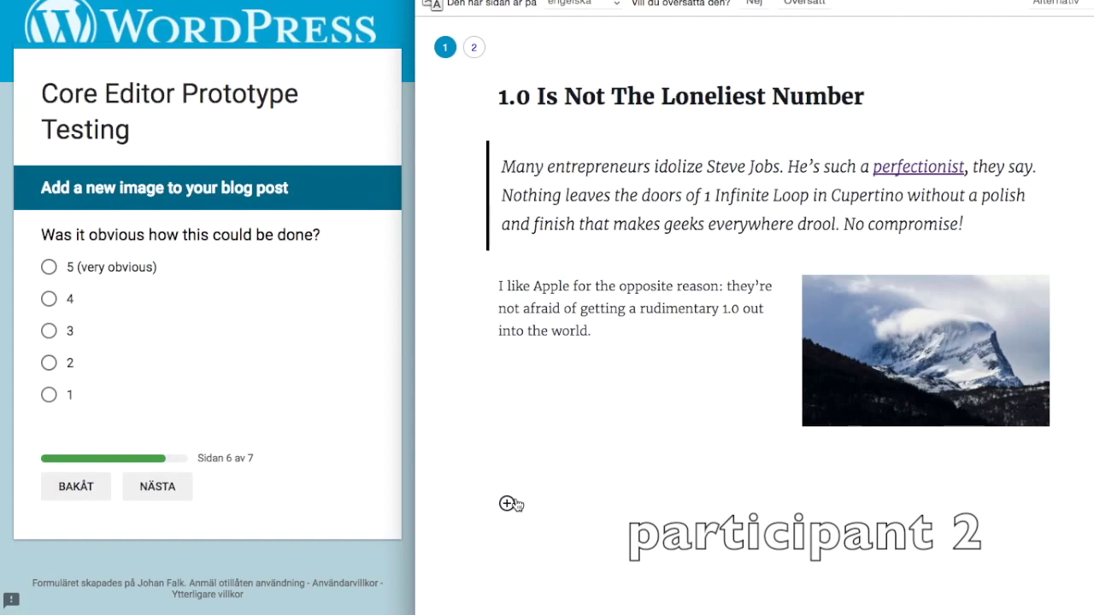
- Rate the new-image task 1 and continue to the next survey page
left_click(49, 400)
left_click(49, 395)
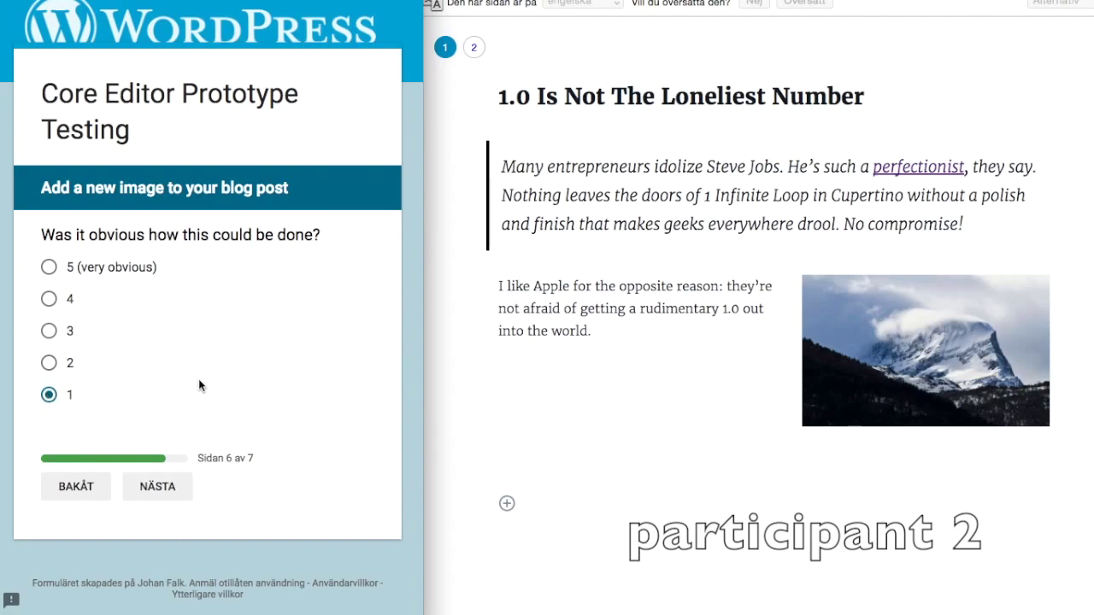
left_click(157, 485)
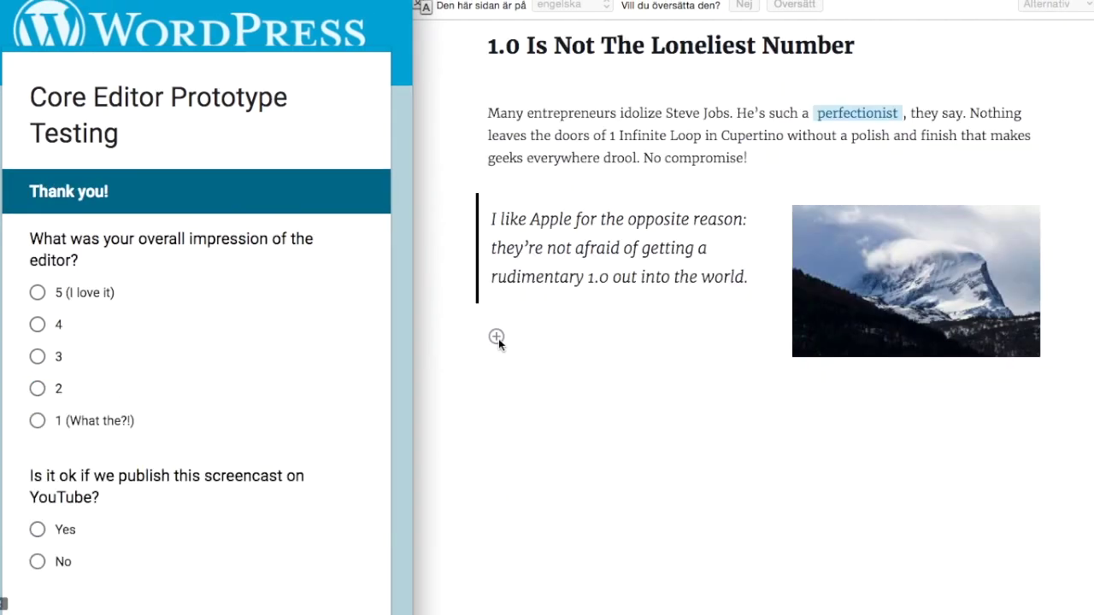
- Check the block types that can be added below the quote and close the list without adding one
left_click(497, 337)
left_click(496, 337)
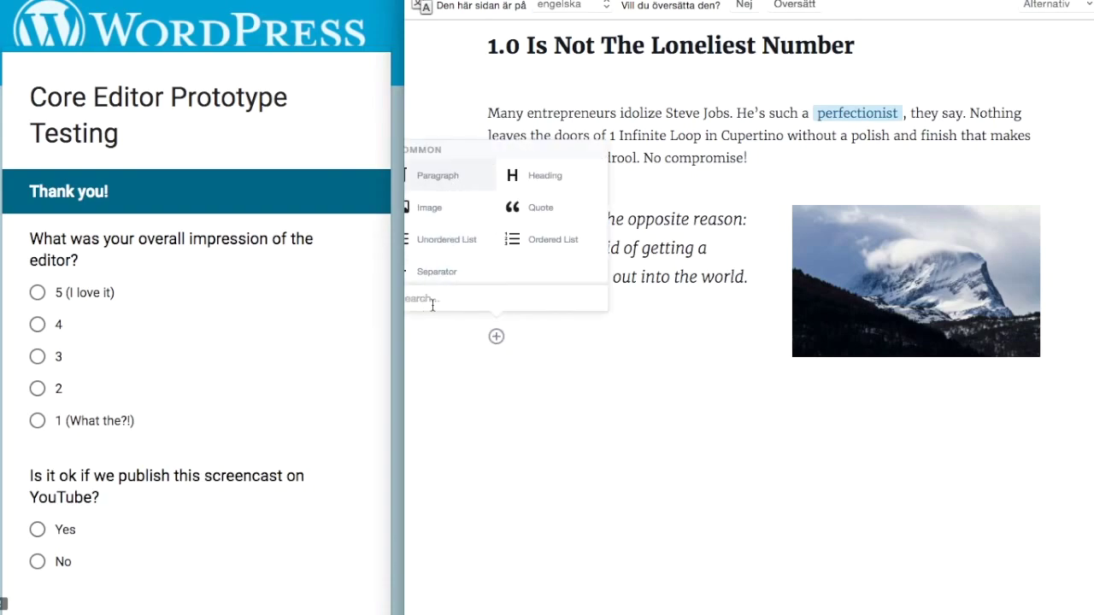
left_click(469, 356)
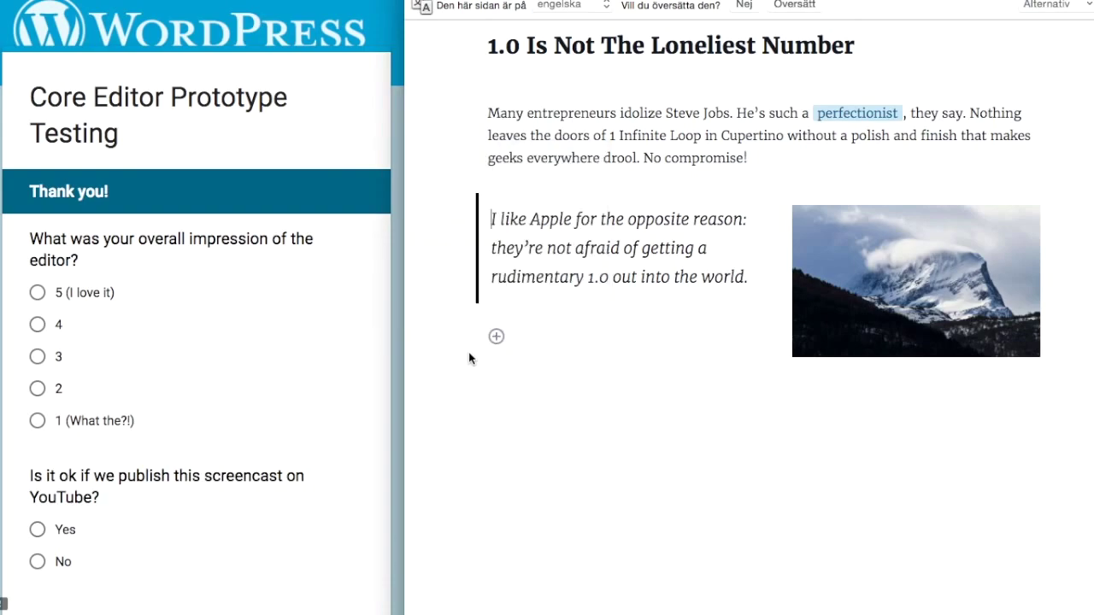
- Move the first paragraph down one place and back up to its original position
left_click(602, 101)
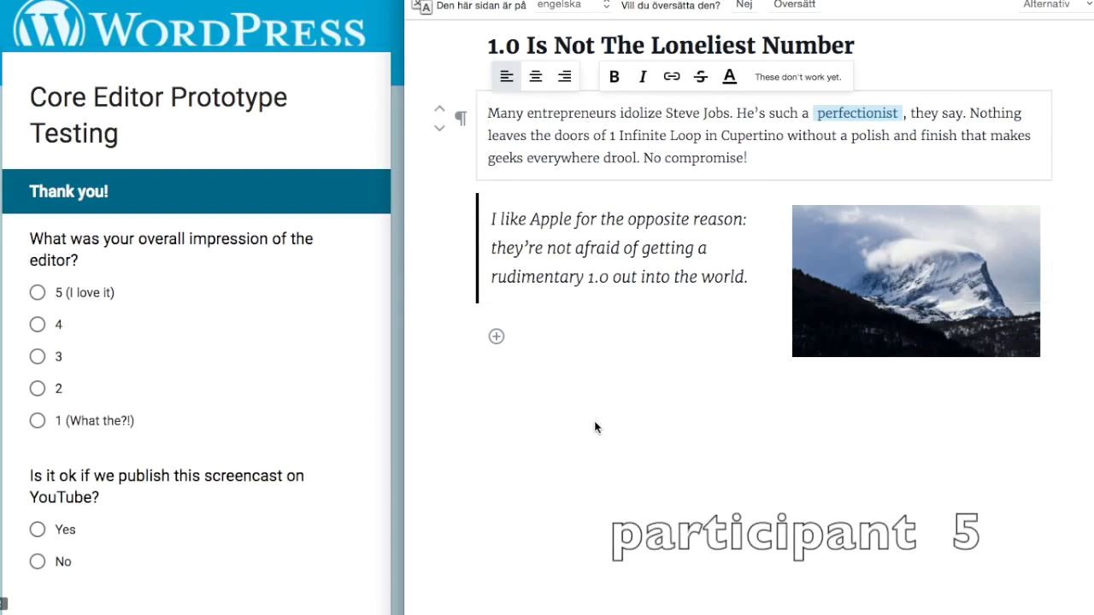
left_click(439, 130)
left_click(439, 109)
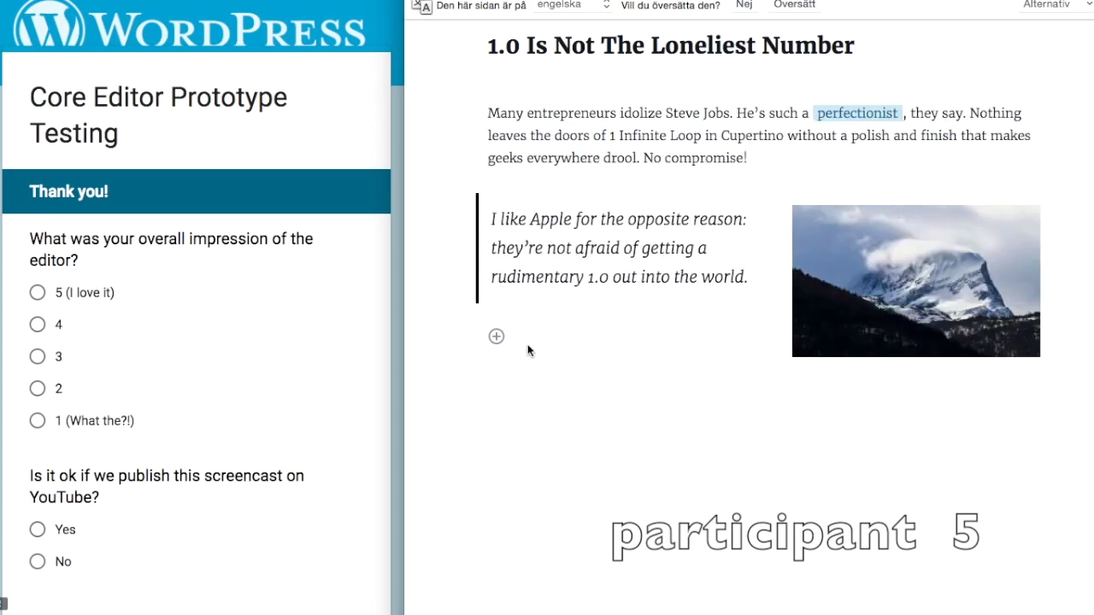
- Move the "Many entrepreneurs" paragraph down one place, below the floated mountain image
left_click(517, 133)
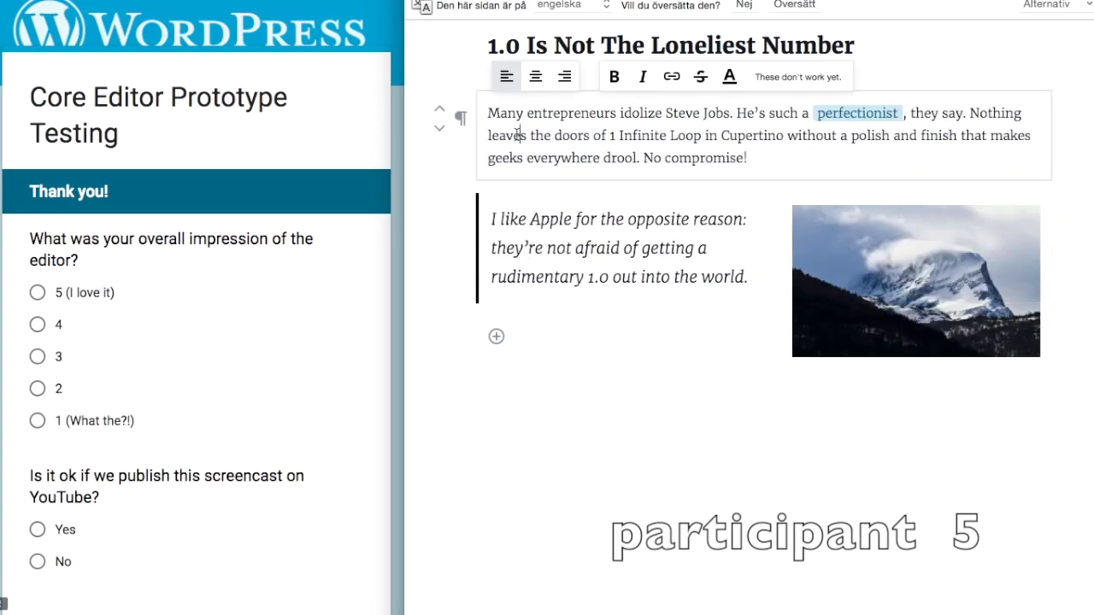
left_click(440, 128)
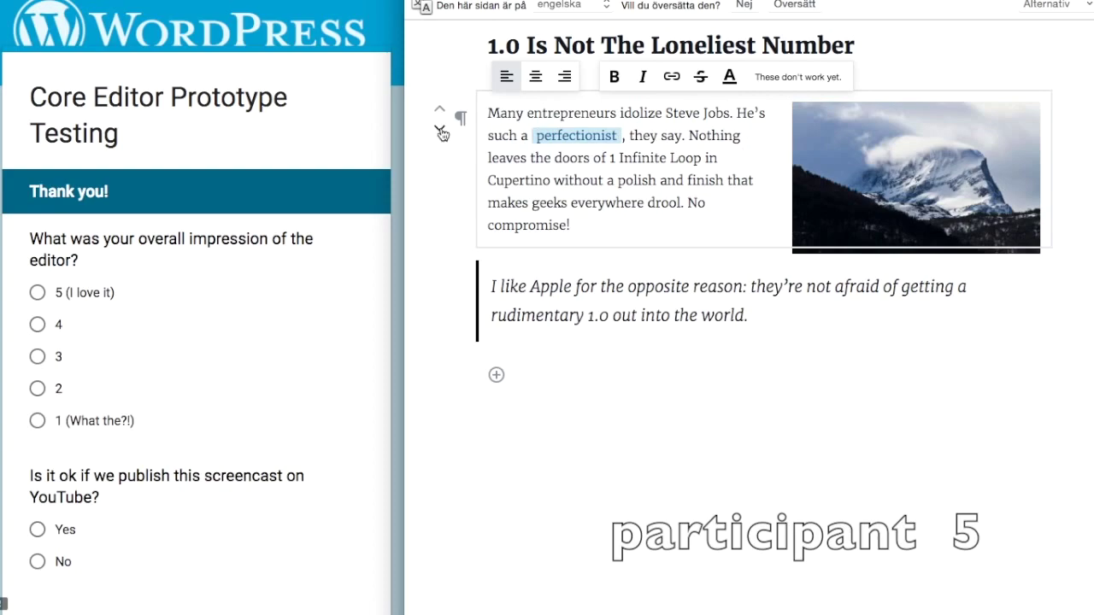
- Convert the "I like Apple" quote block into a heading
left_click(590, 290)
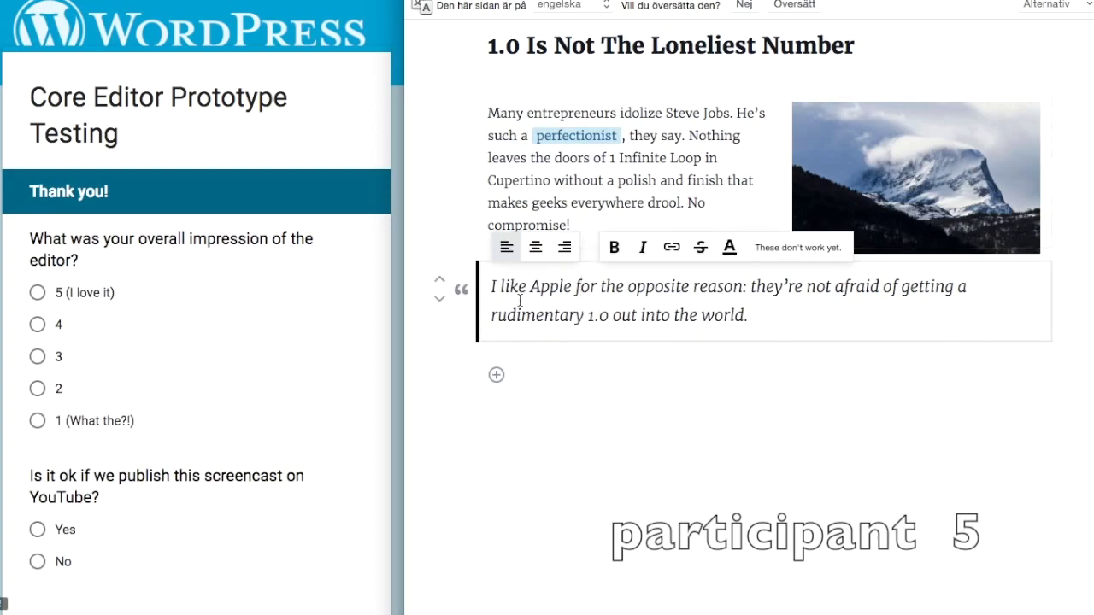
left_click(460, 290)
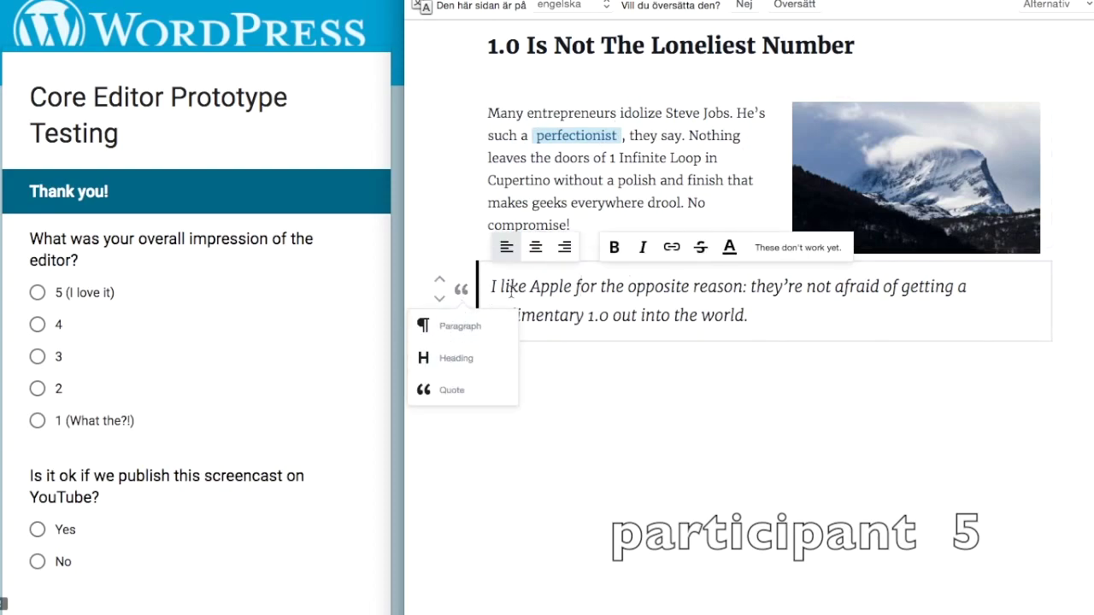
left_click(461, 291)
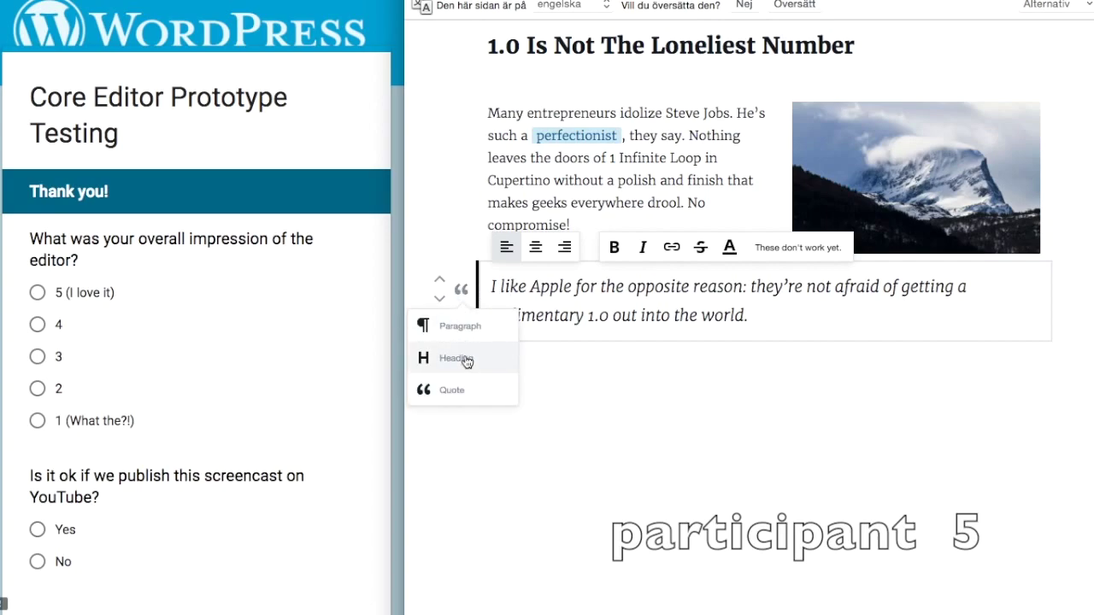
left_click(508, 360)
left_click(521, 331)
- Convert the "I like Apple" block into a plain paragraph and move it up above the "Many entrepreneurs" paragraph
left_click(460, 290)
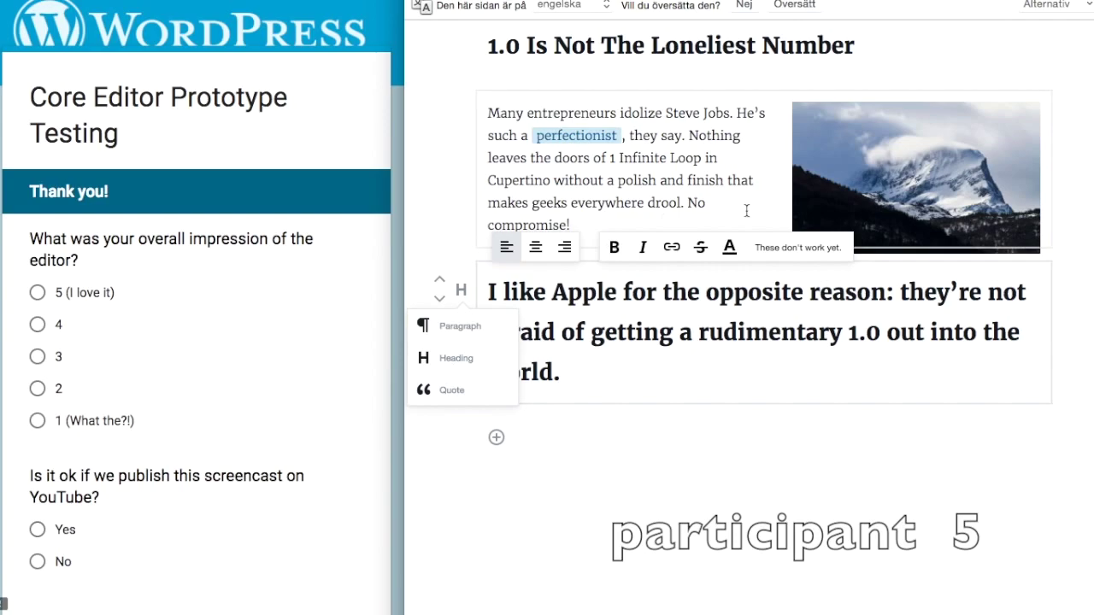
left_click(446, 328)
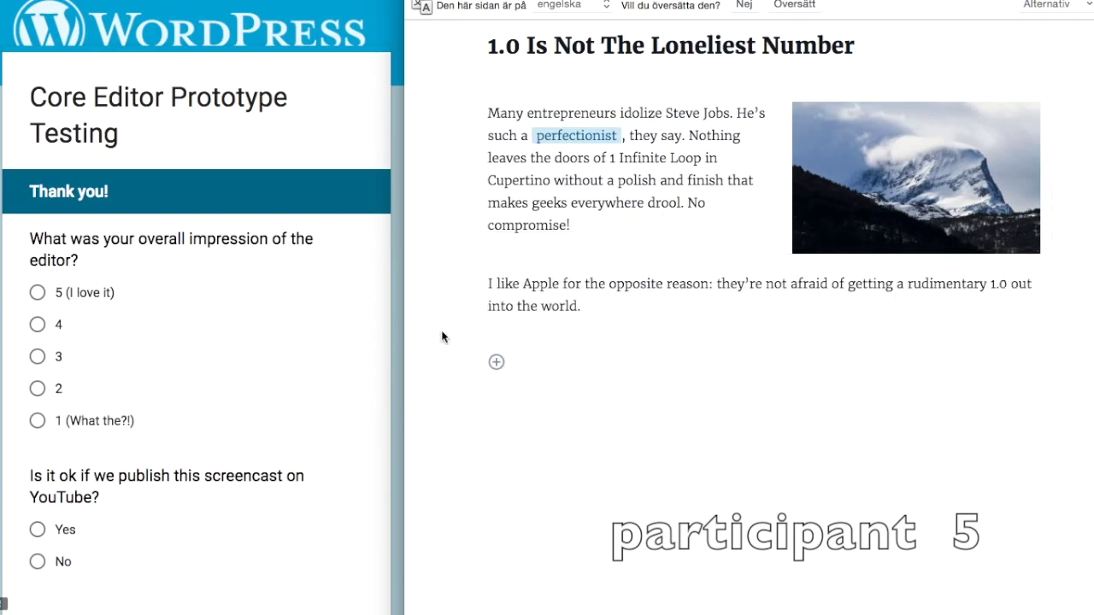
left_click(439, 280)
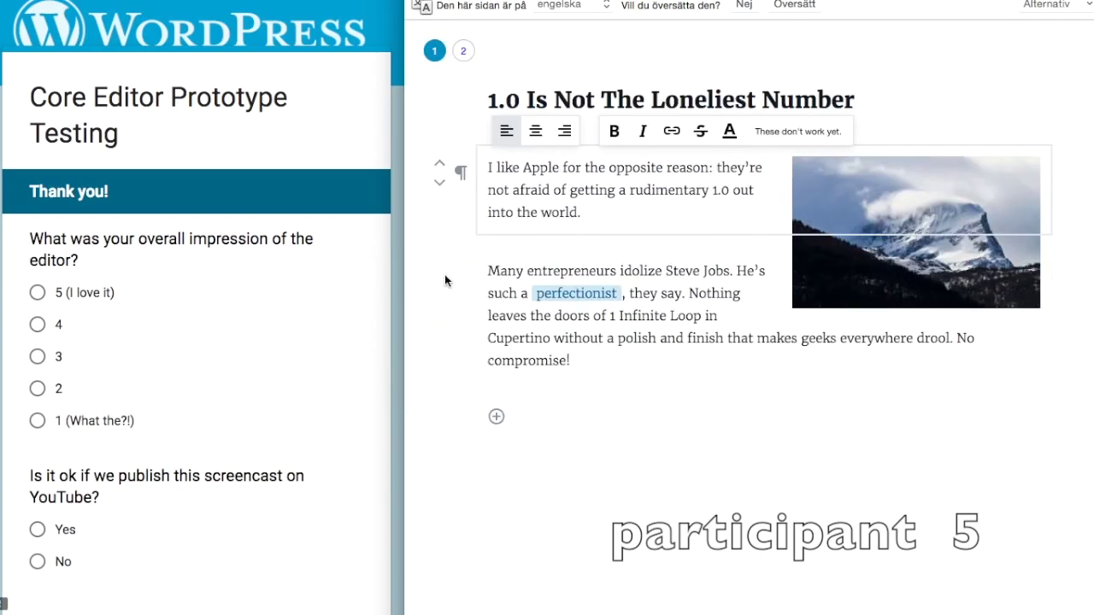
left_click(518, 184)
left_click(351, 338)
scroll(351, 338, "down", 3)
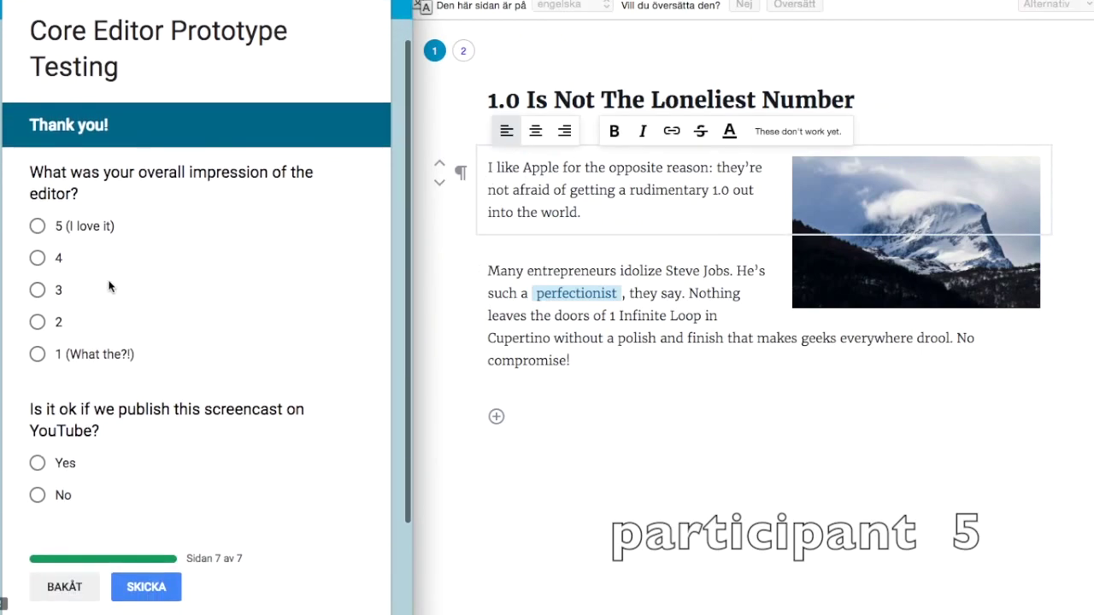
scroll(129, 234, "down", 1)
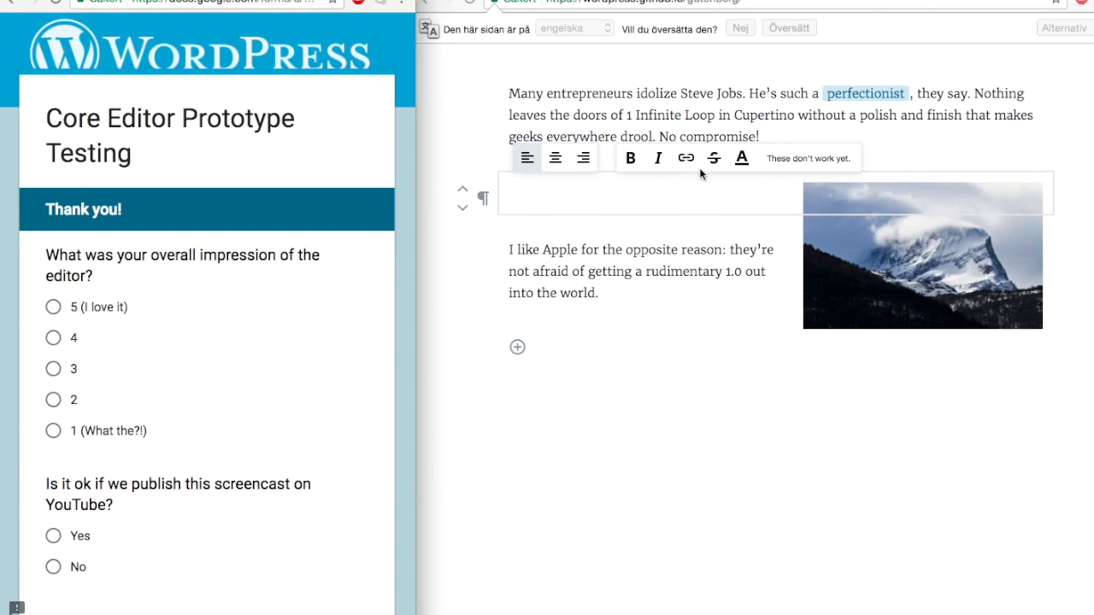
- Delete the empty paragraph between the "Many entrepreneurs" and "I like Apple" paragraphs
left_click(543, 211)
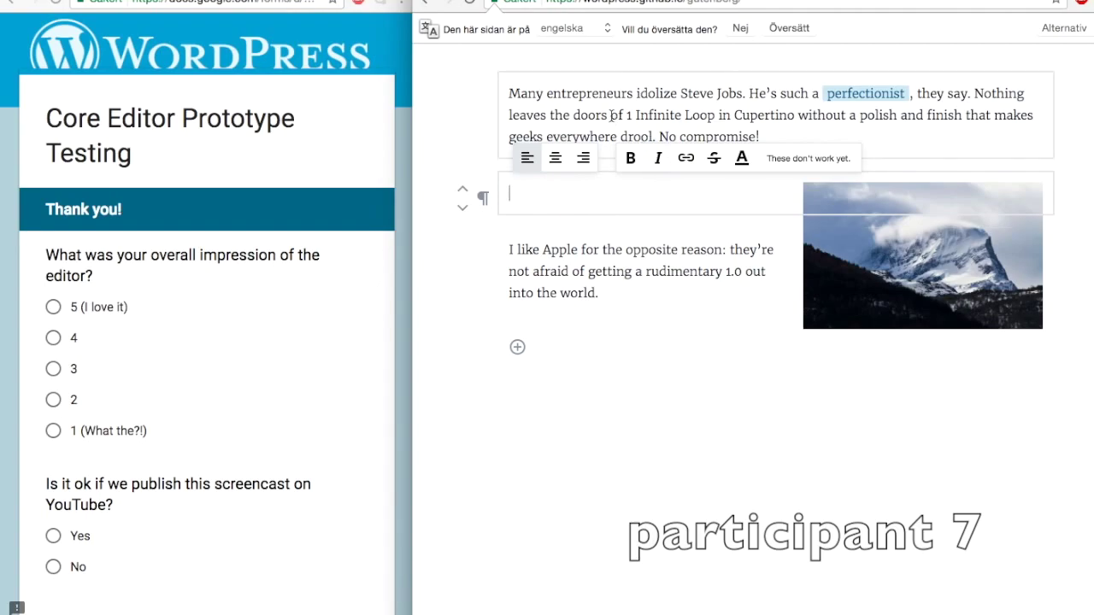
key("BackSpace")
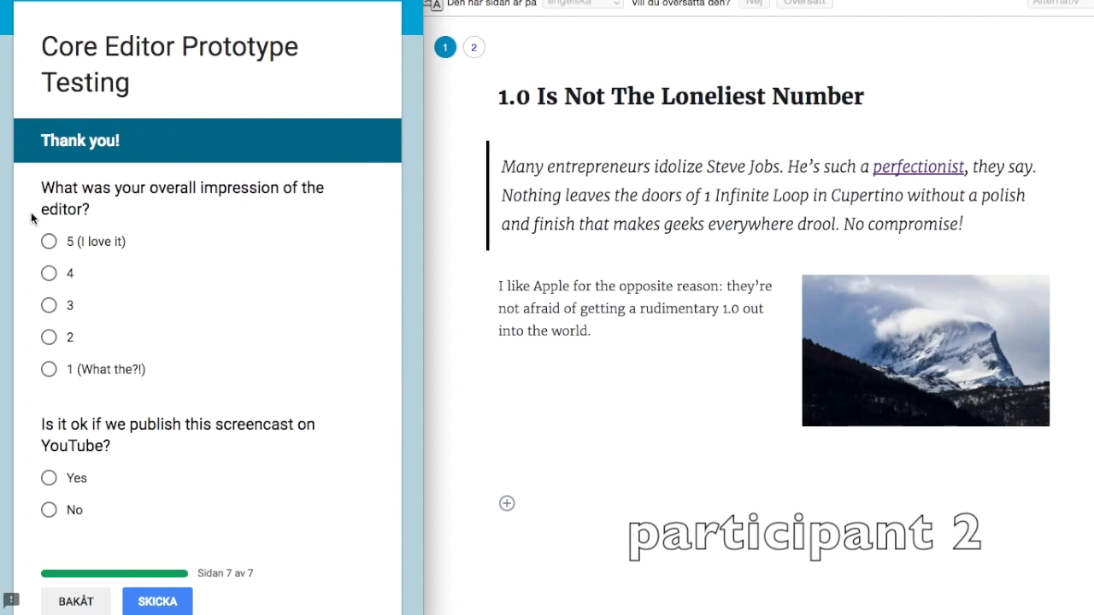
- Rate the overall impression of the editor 4
left_click(51, 274)
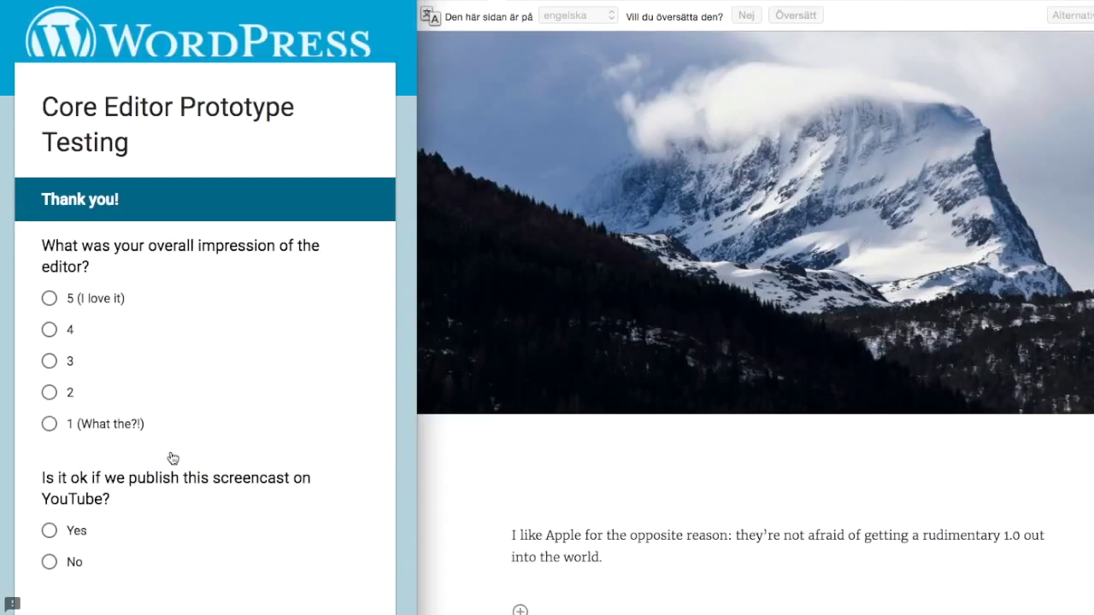
- Write "kjaölkfjk" and "aölkjdflakj" as two separate paragraphs below the image, followed by an empty paragraph
scroll(698, 197, "up", 5)
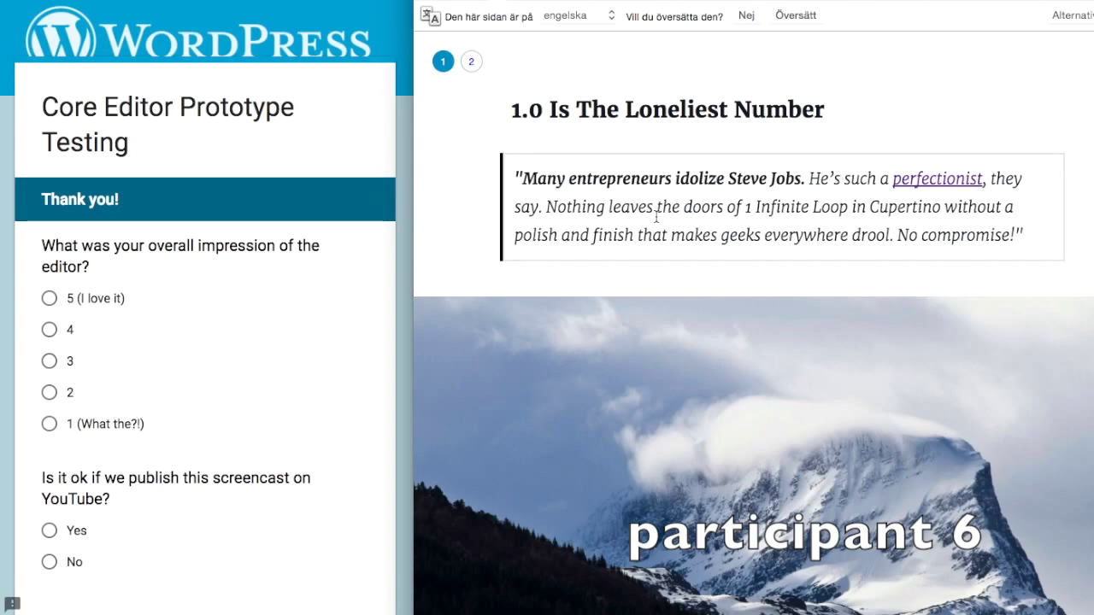
scroll(657, 218, "down", 4)
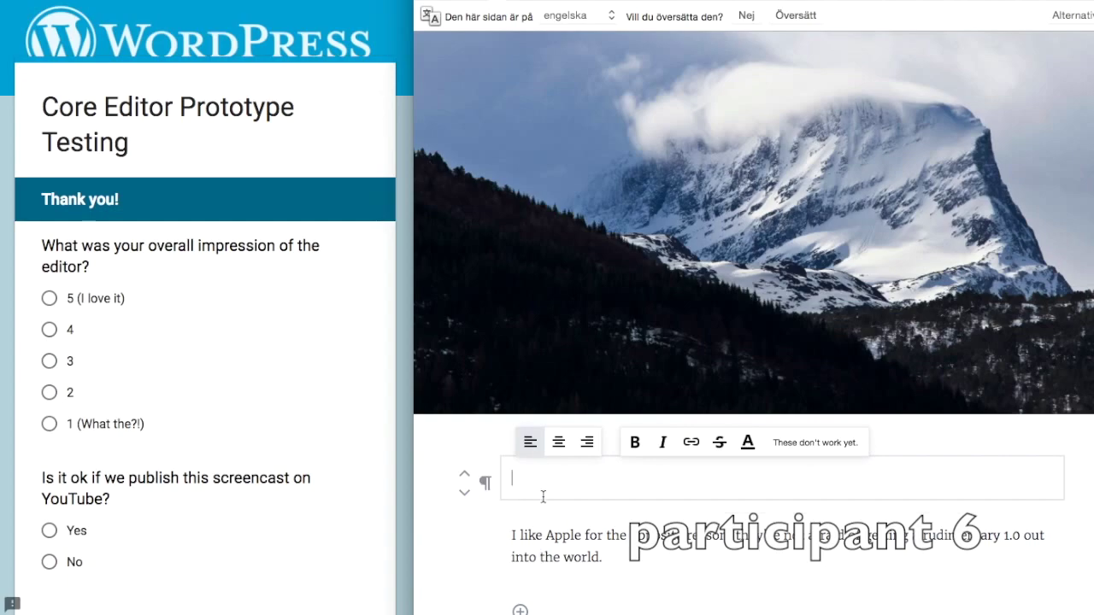
type("kjaölkfjk")
key("Return")
type("aölkjdflak")
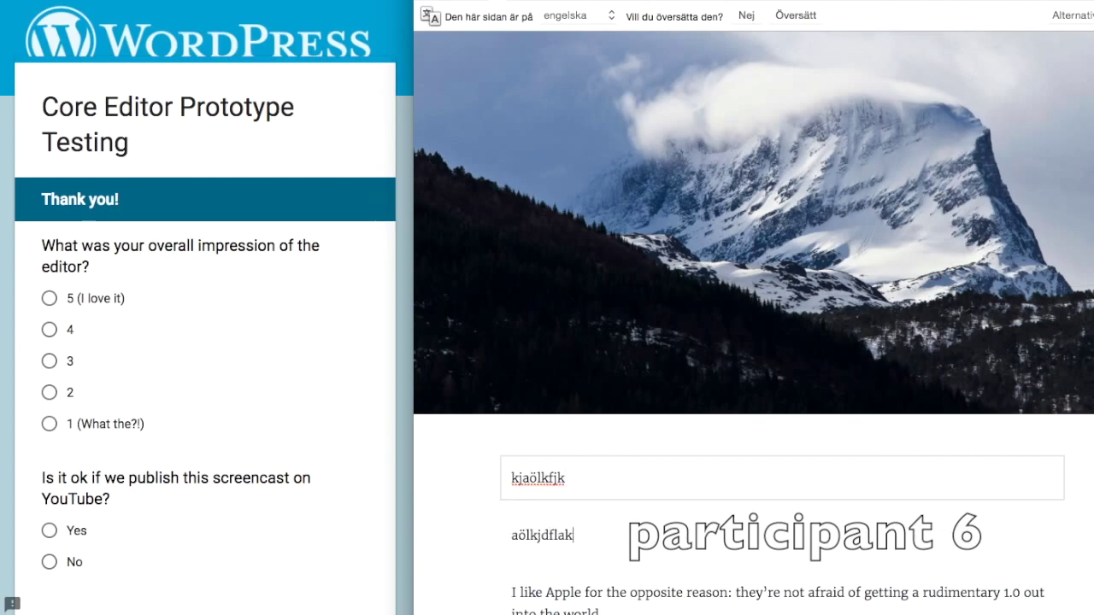
type("j")
key("Return")
- Select the text of the "I like Apple" paragraph together with the empty paragraph above it
scroll(607, 364, "down", 3)
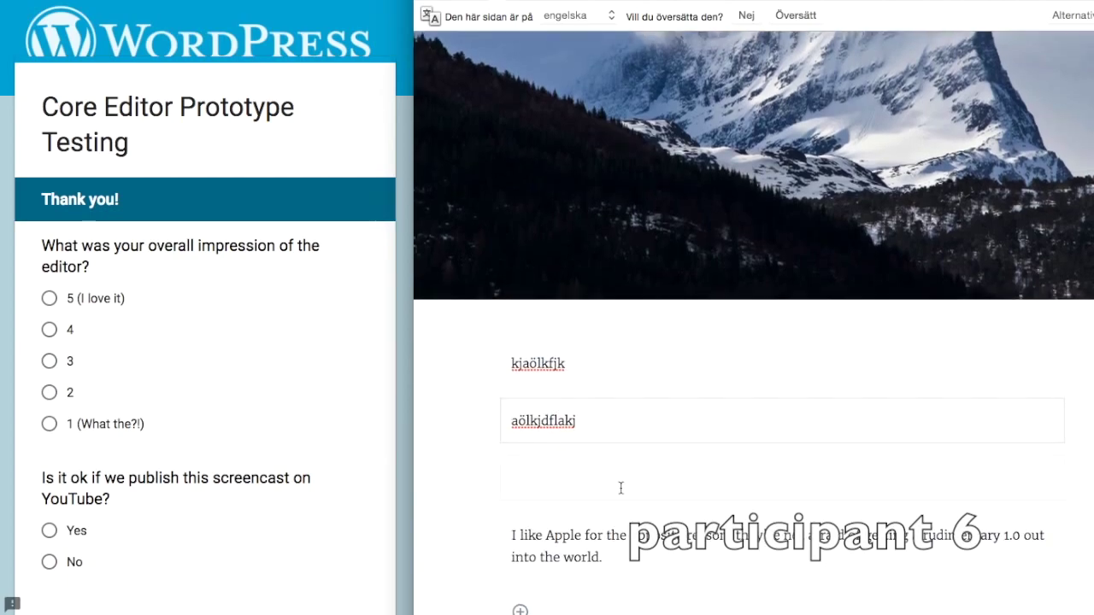
left_click_drag(632, 558, 631, 471)
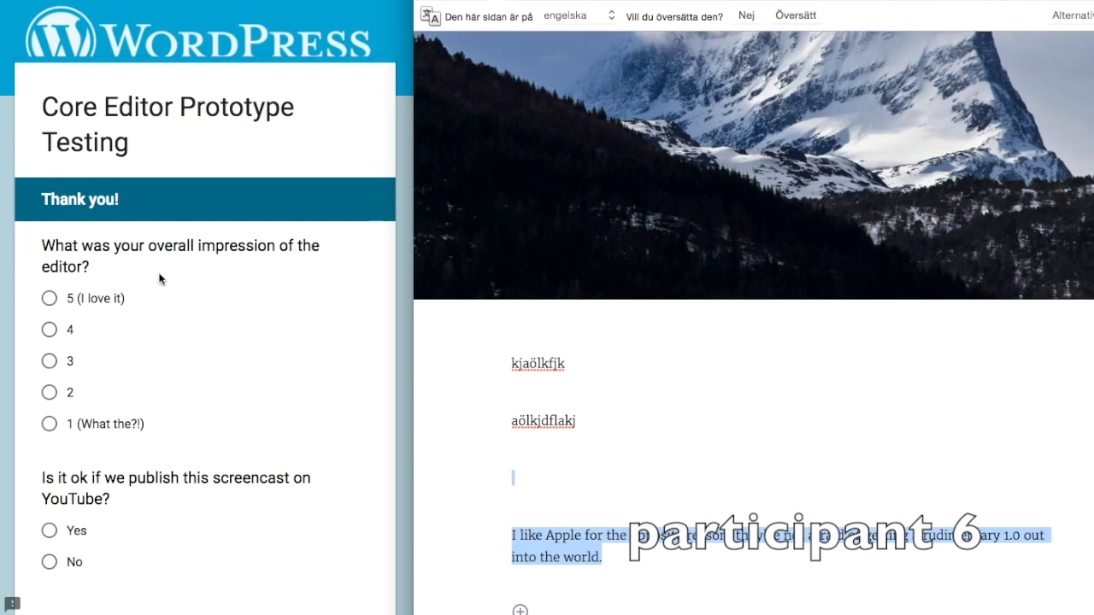
- Rate the overall impression of the editor 3 and bring the publishing-consent question into view
left_click(161, 363)
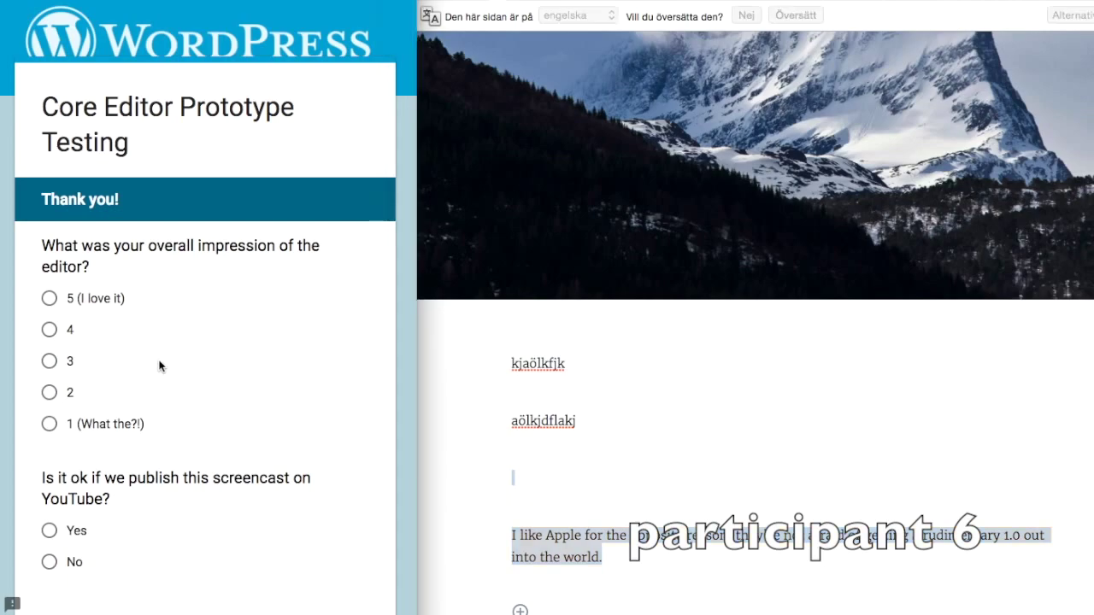
left_click(49, 363)
scroll(196, 399, "down", 4)
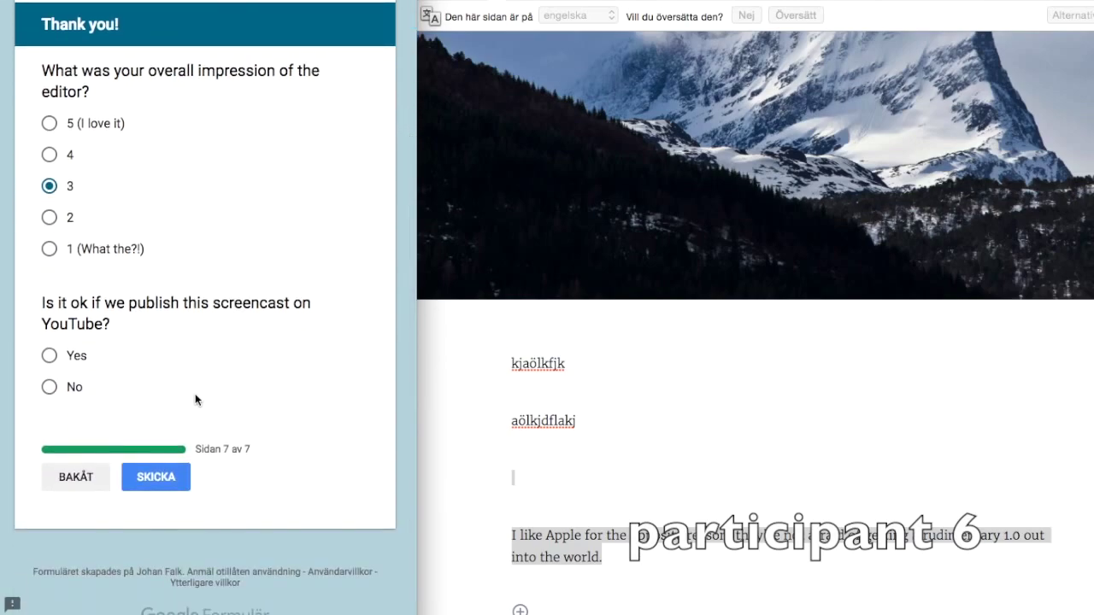